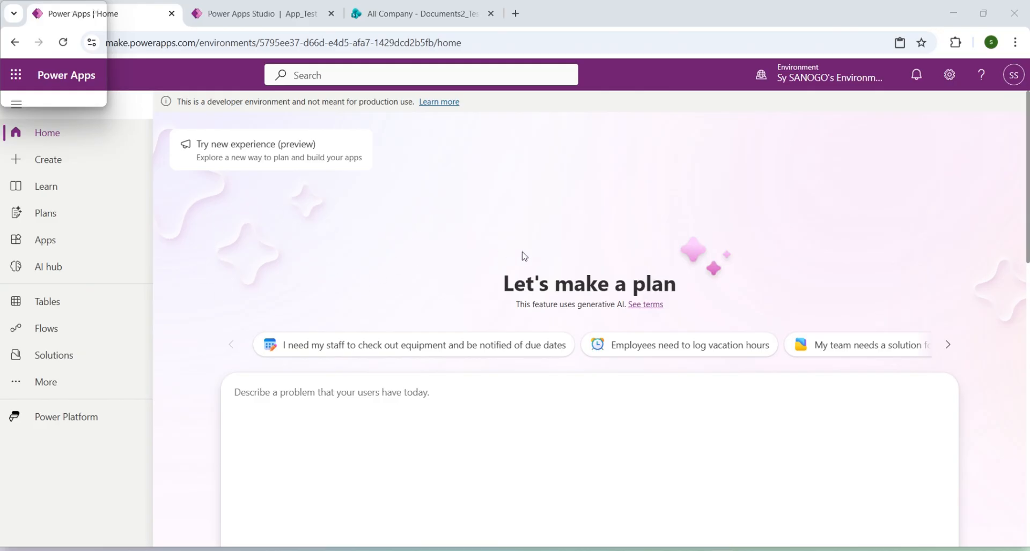
Create a new app from a blank canvas with the Responsive size.
click(257, 137)
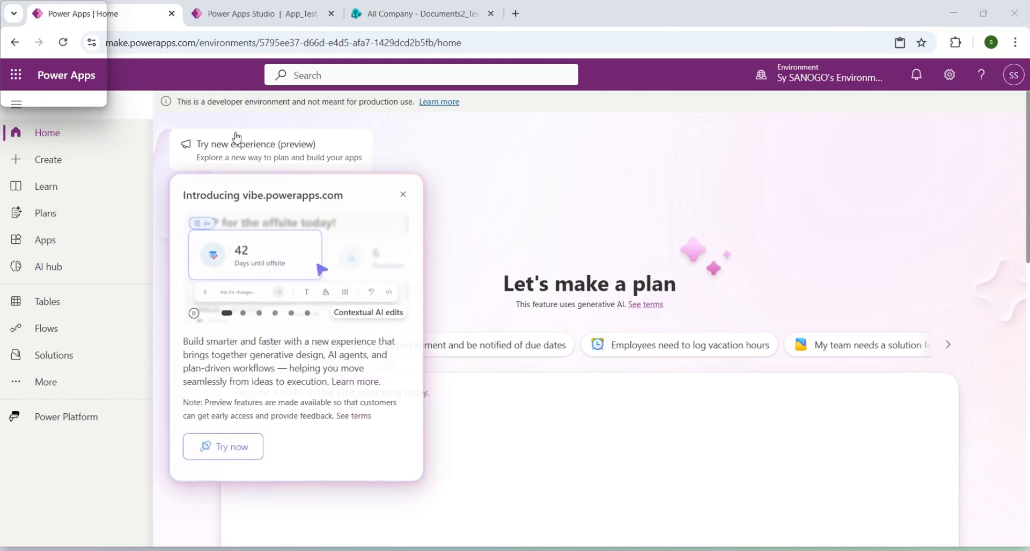
click(490, 213)
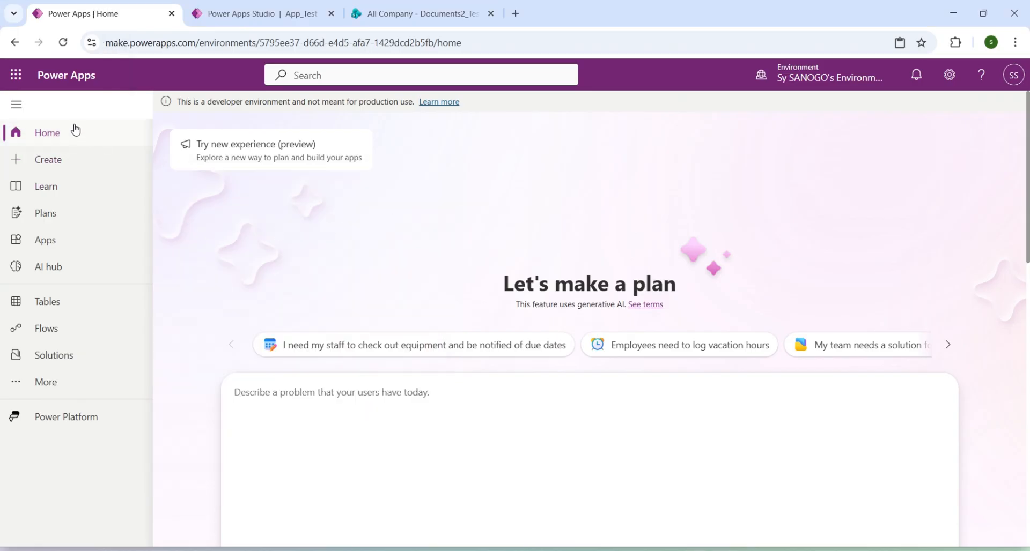
click(43, 166)
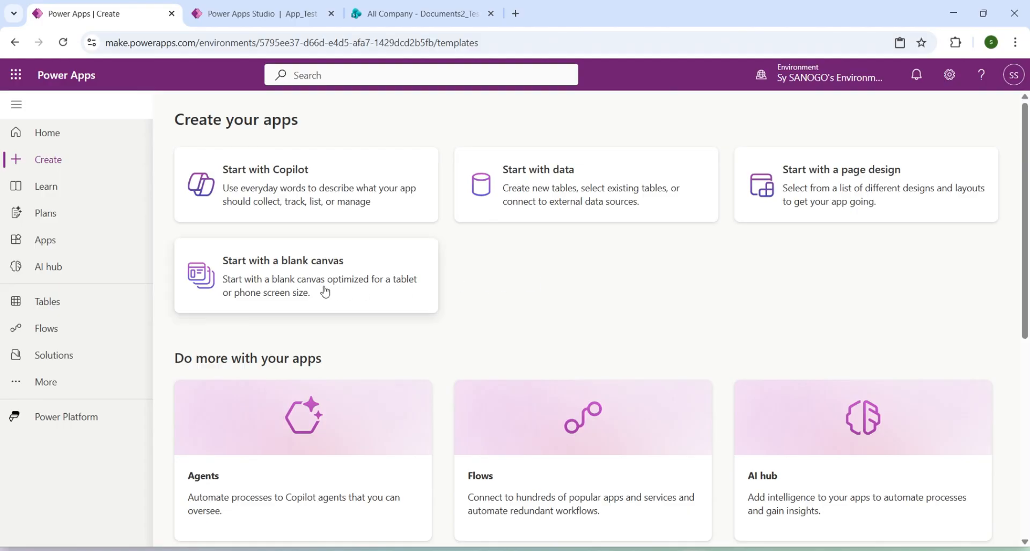
click(284, 272)
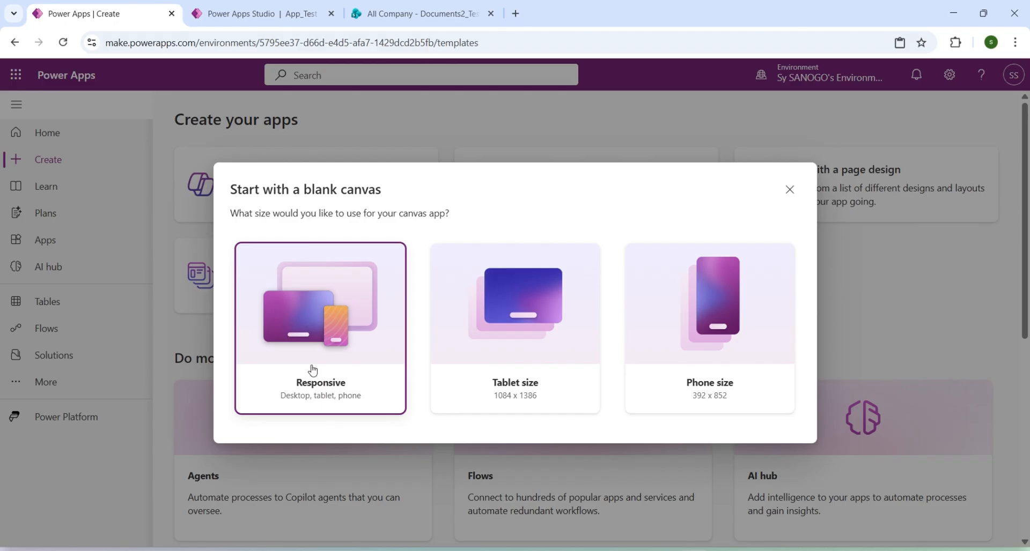
click(308, 331)
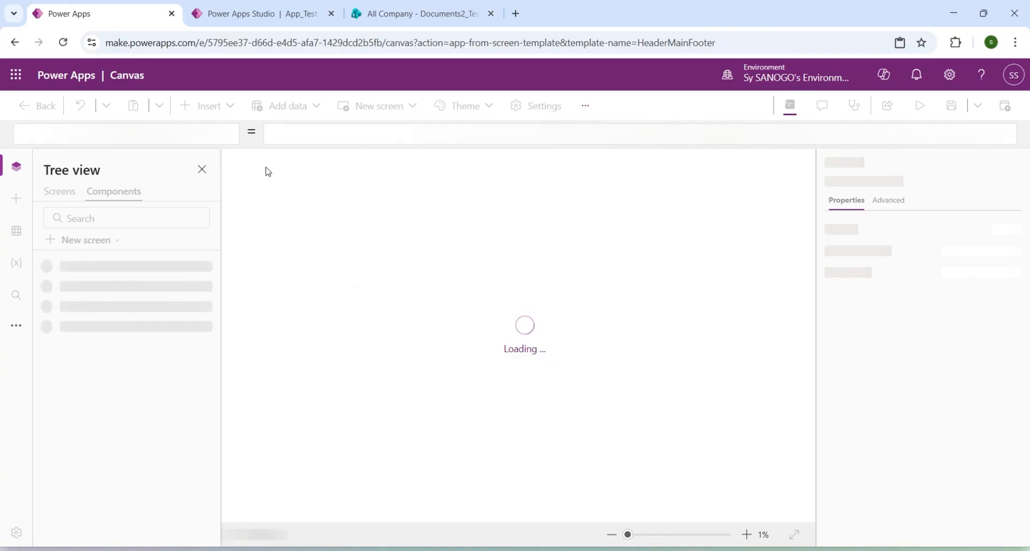
Switch to the App_Test preview and examine its Connexion and Inscription forms.
click(265, 20)
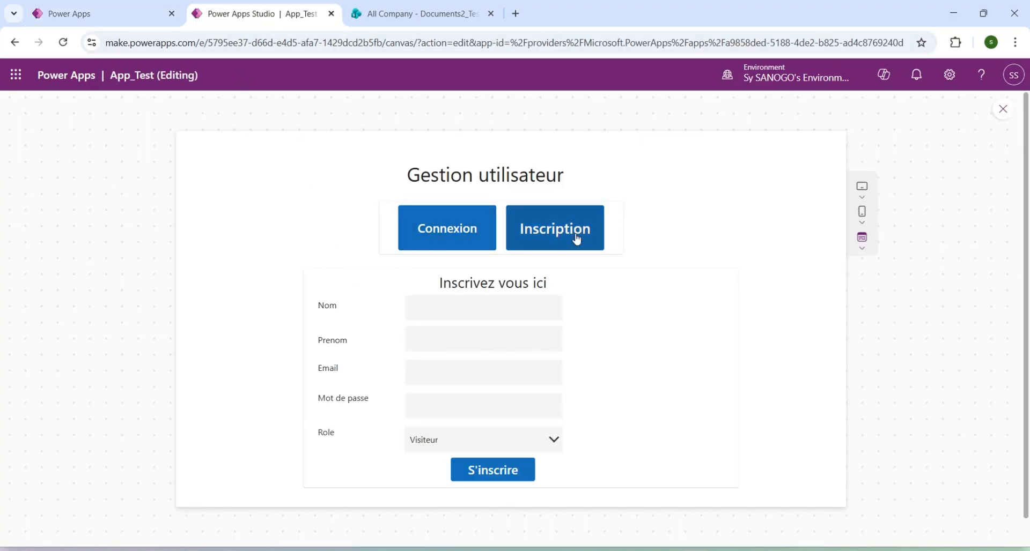
click(460, 235)
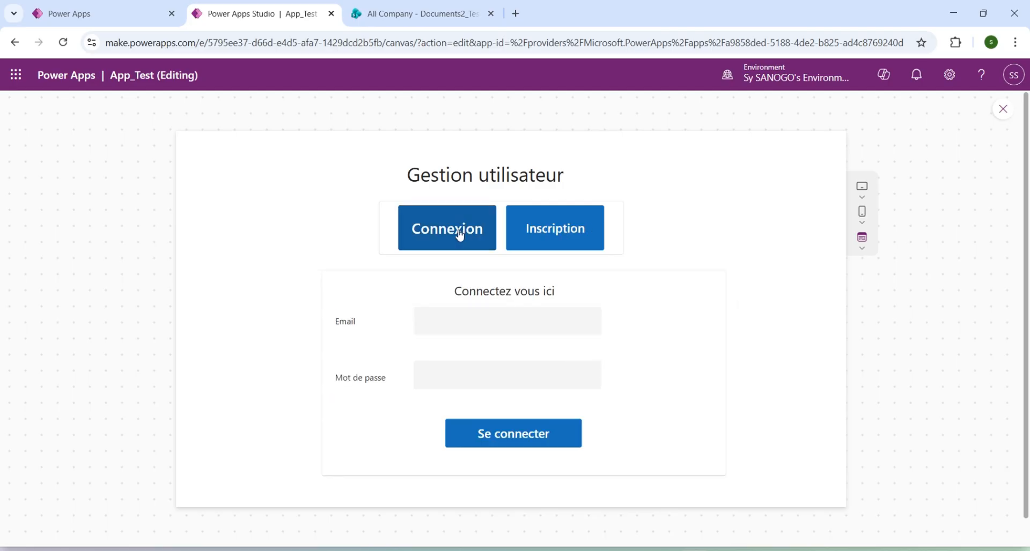
click(582, 227)
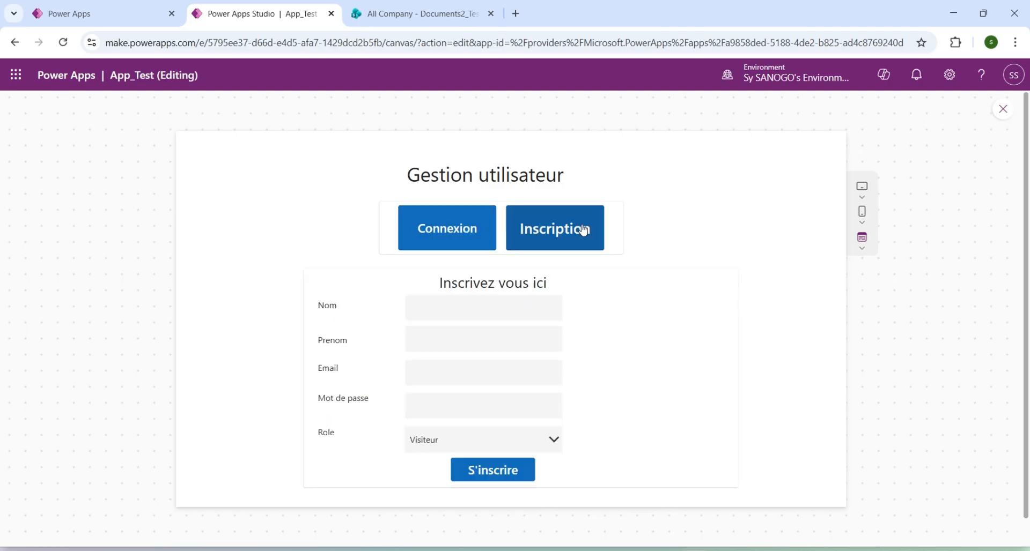
click(444, 248)
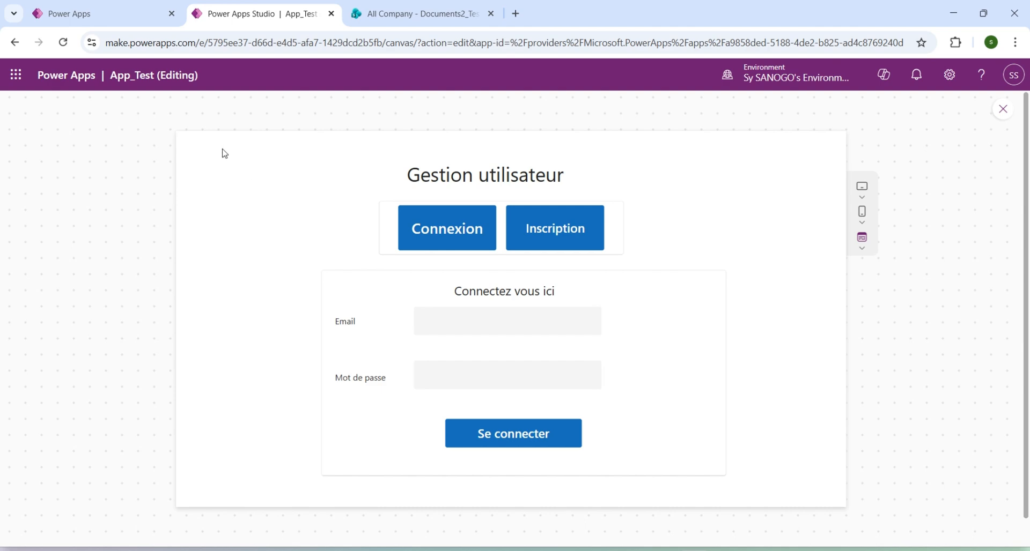
Return to the new app, skip the welcome dialog and delete ScreenContainer1 from Screen1.
click(113, 16)
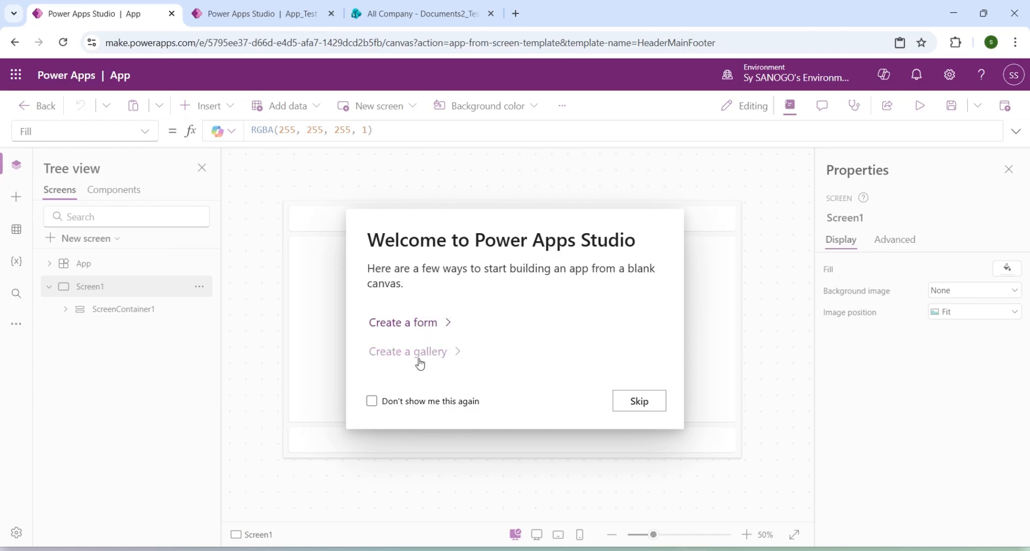
click(631, 408)
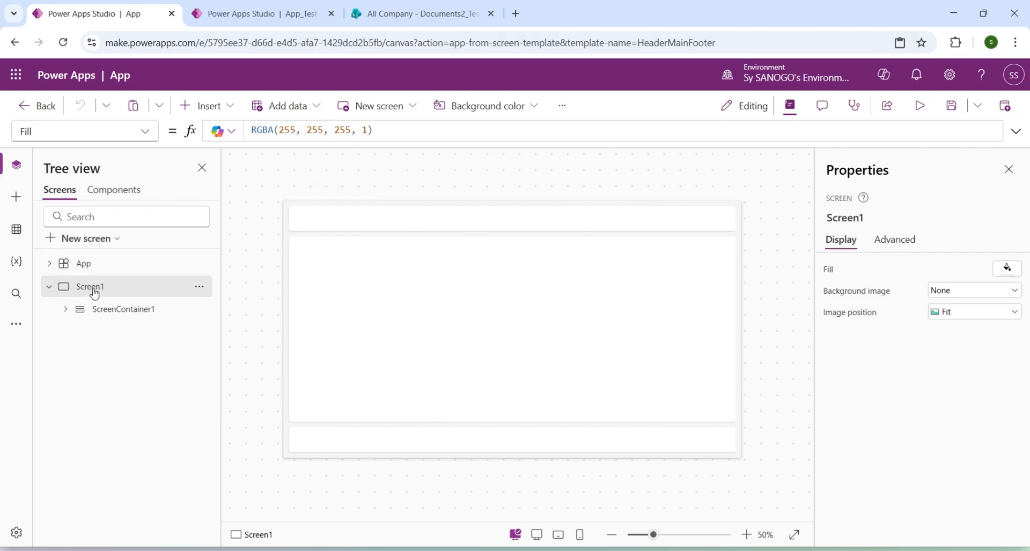
right_click(119, 313)
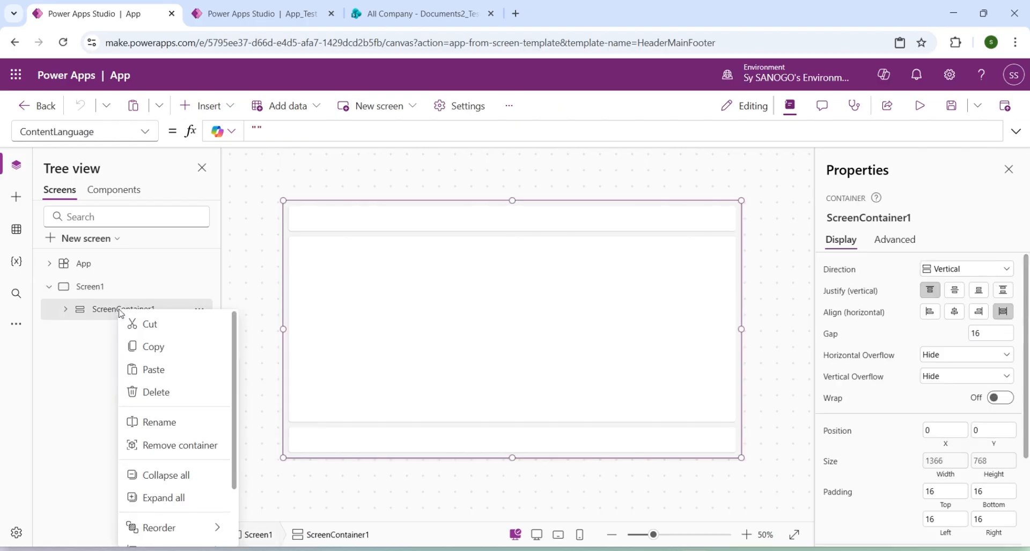
click(168, 393)
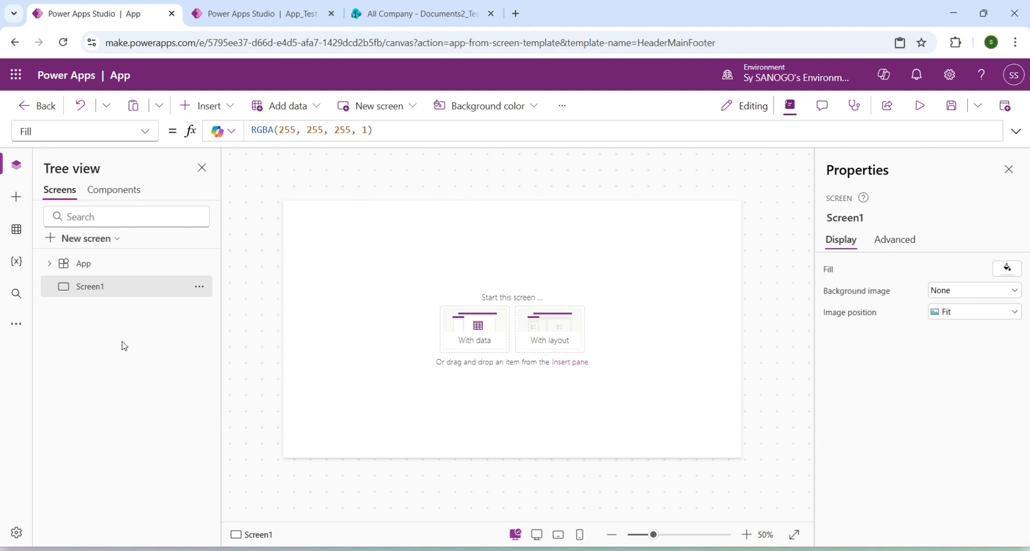
Rename Screen1 as MainScreen.
double_click(98, 289)
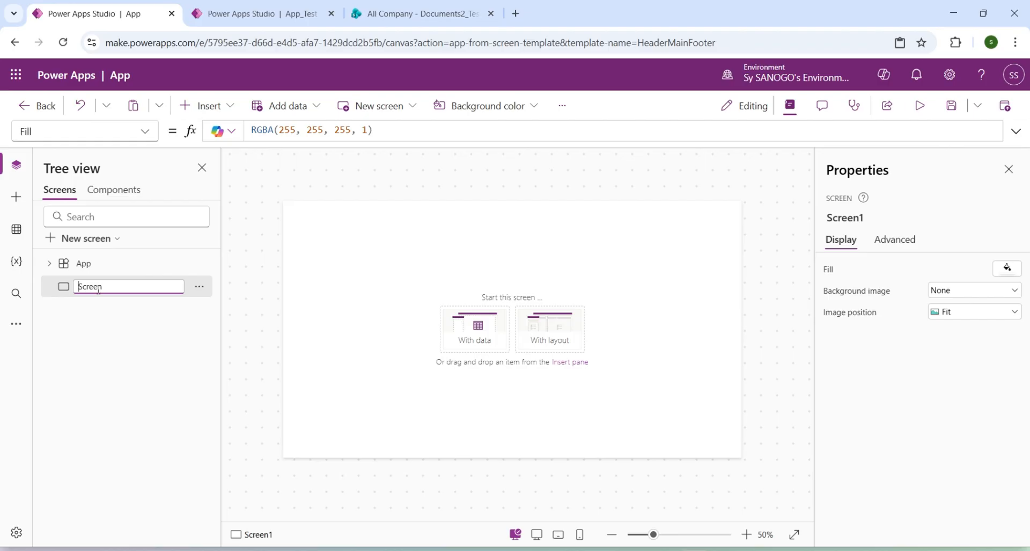
text(Main)
key(Return)
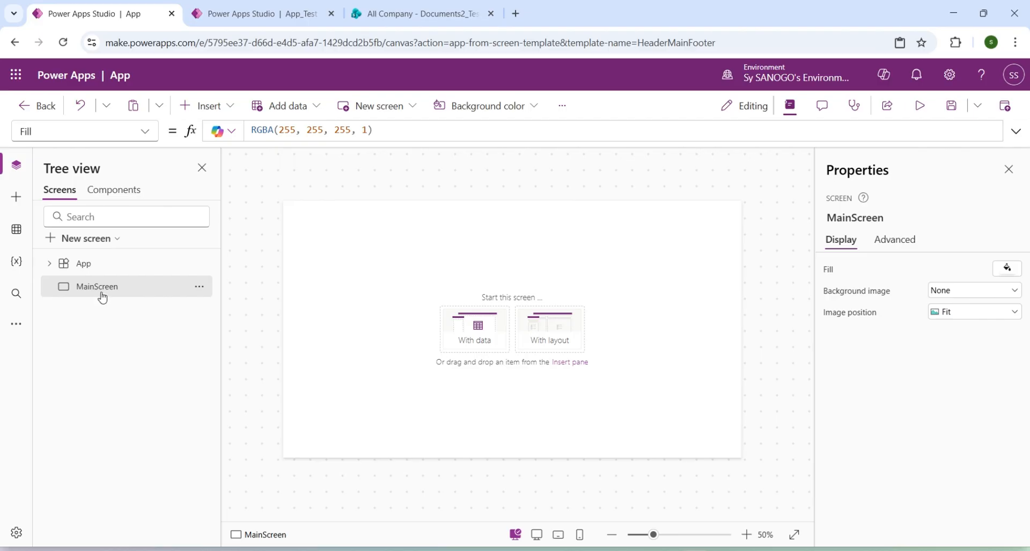
Insert a text control near the upper middle of MainScreen, about 350 by 52 at X 537, Y 42.
click(198, 107)
click(233, 196)
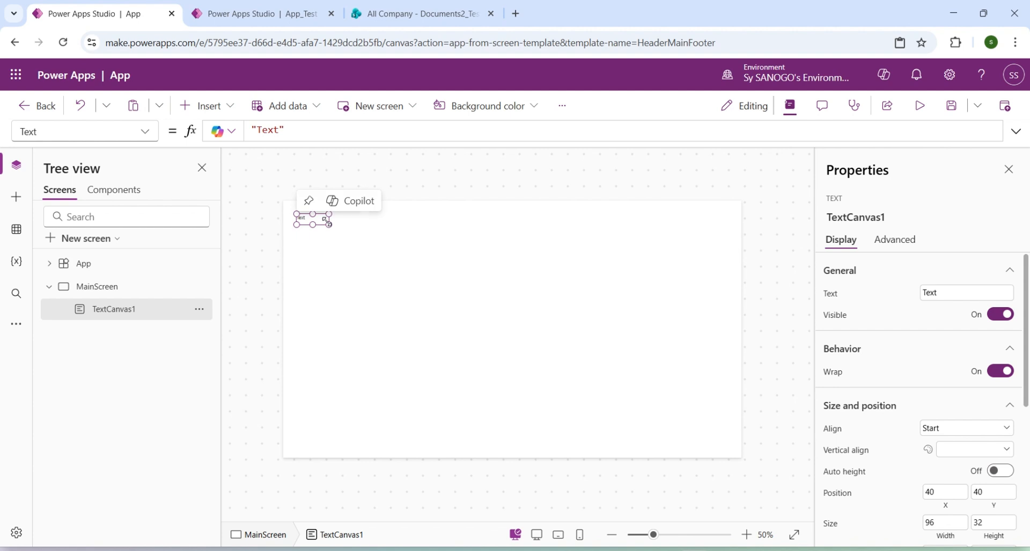
drag(328, 224, 551, 226)
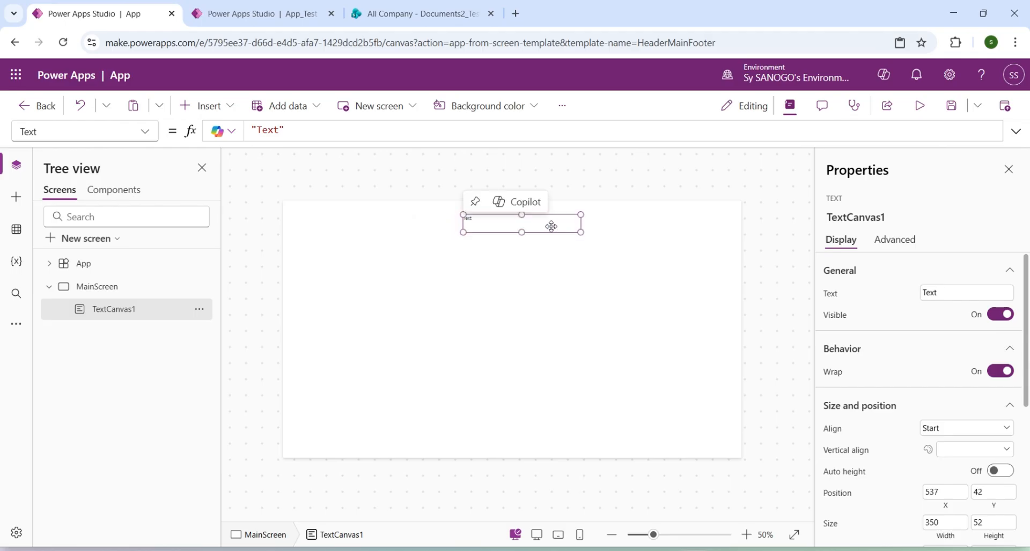
Set the text control's content to "Gestion utilisateur".
double_click(266, 130)
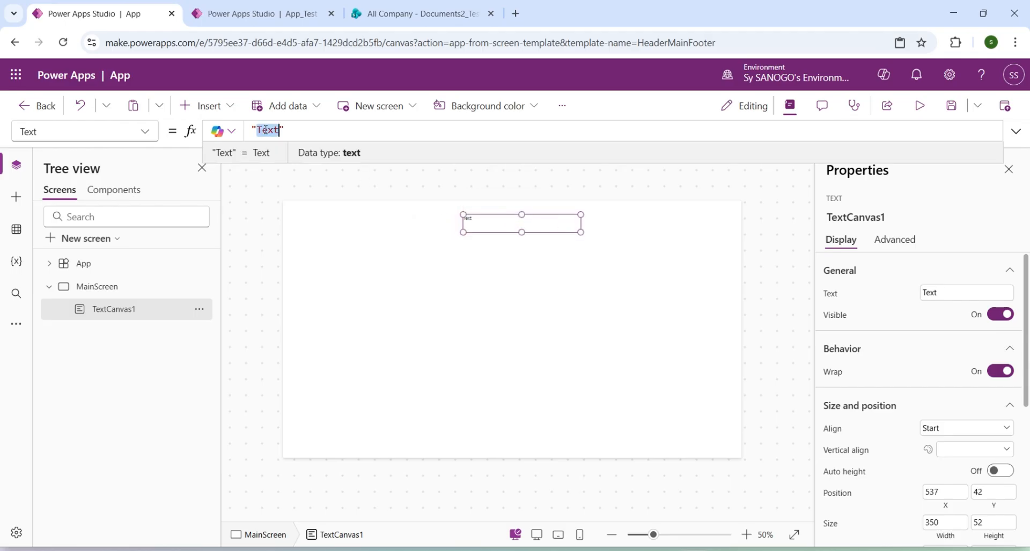
text(Gestion u)
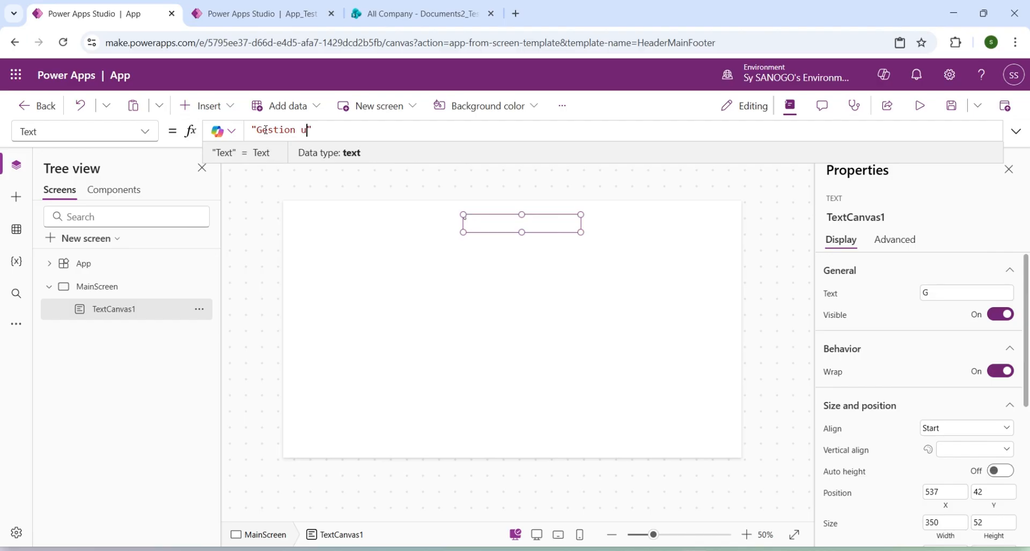
text(tilisateur)
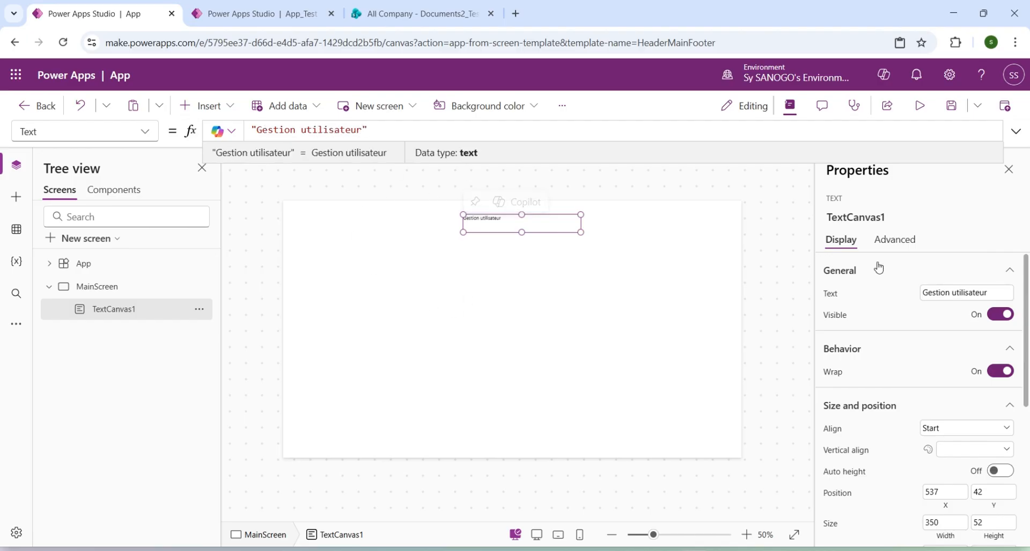
Set the title text's alignment to Center and its vertical alignment to Middle.
scroll(885, 364, down, 3)
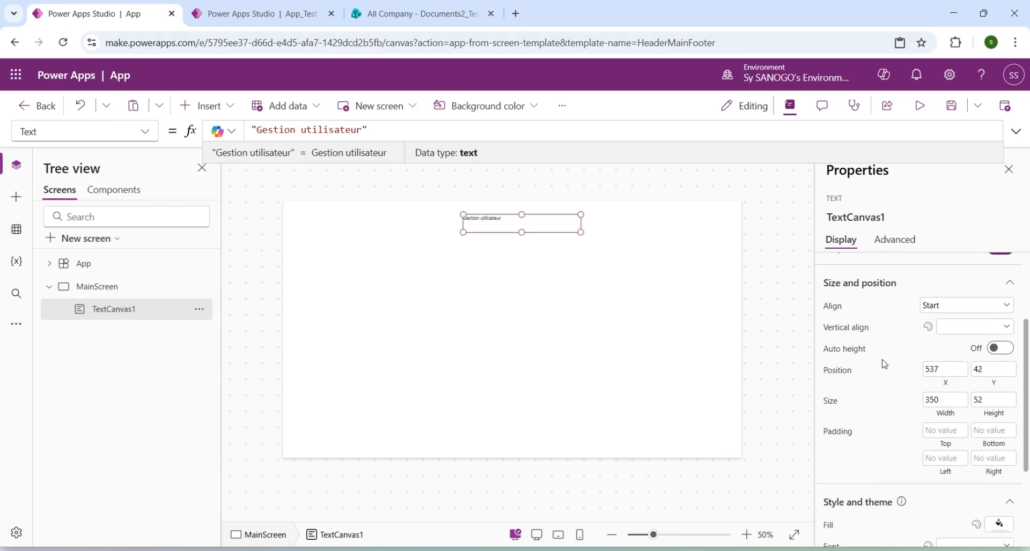
scroll(885, 364, down, 1)
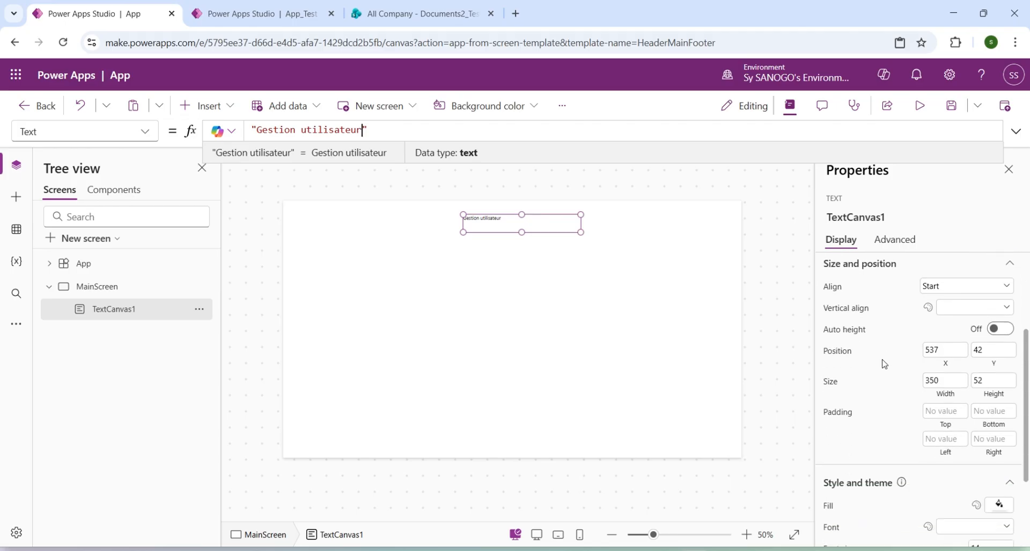
click(950, 283)
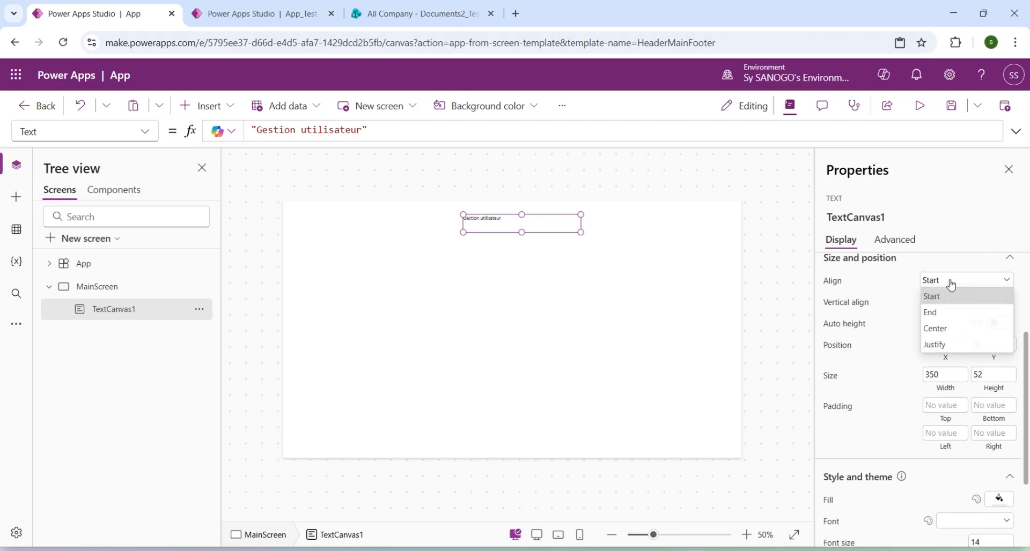
click(949, 330)
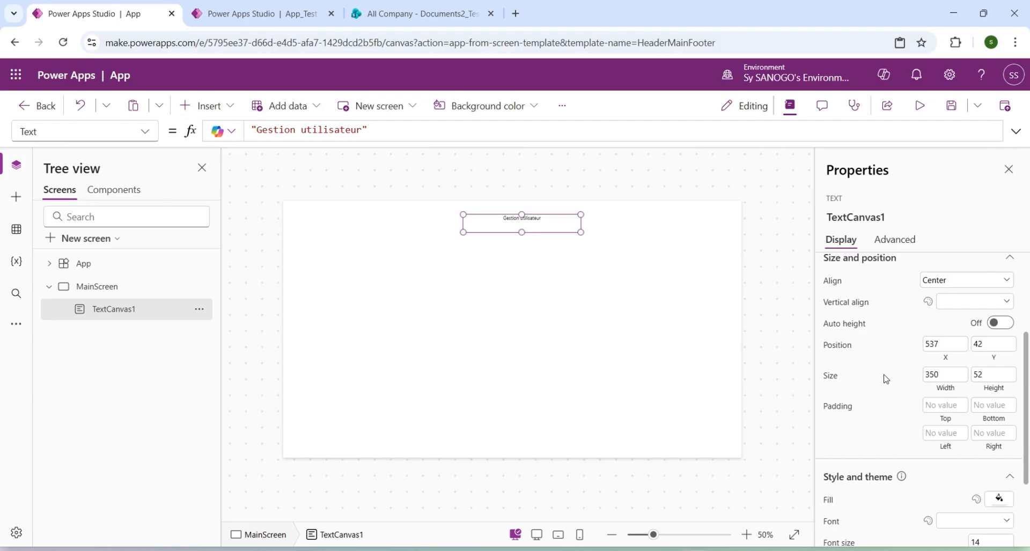
click(983, 303)
click(963, 334)
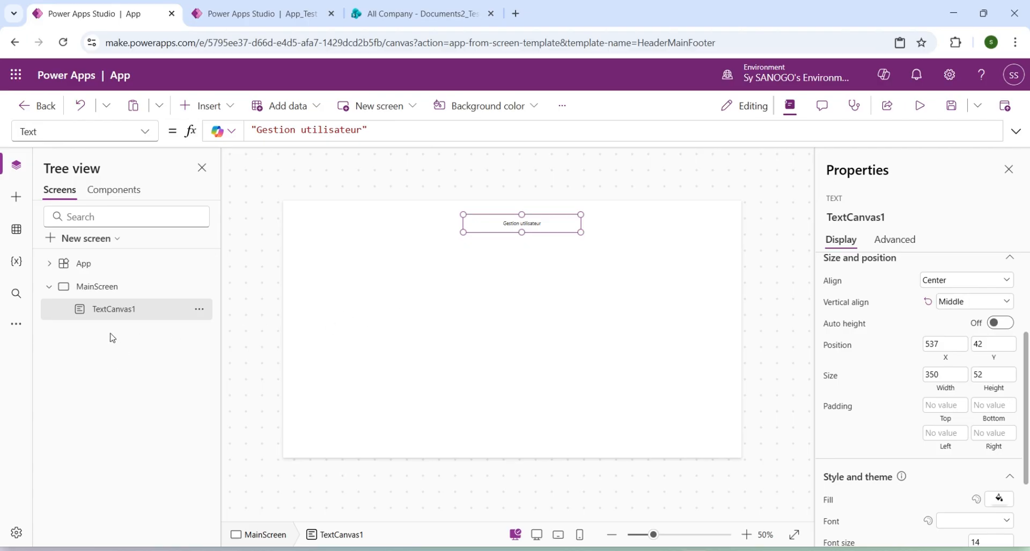
Insert a horizontal container from the Layout controls on MainScreen.
click(105, 287)
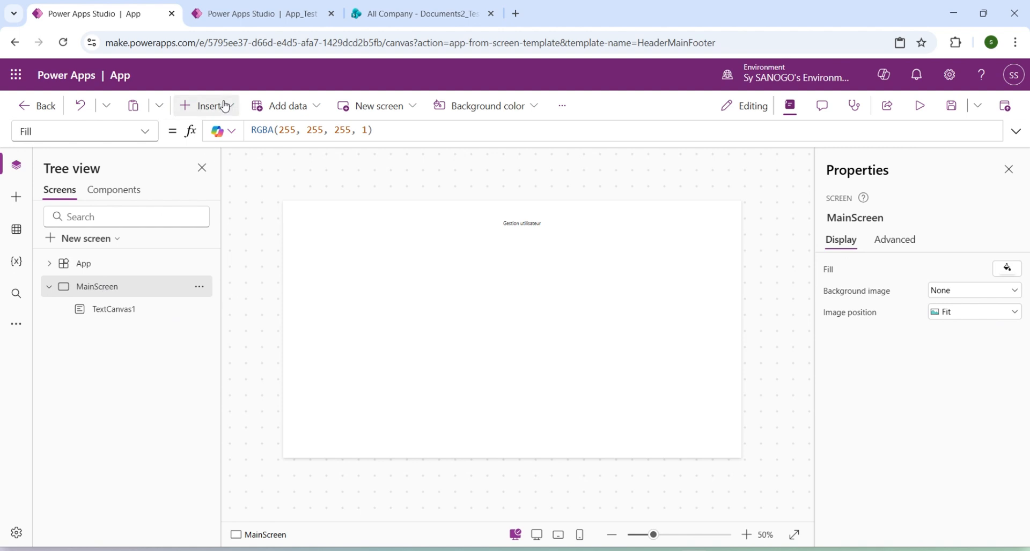
click(202, 106)
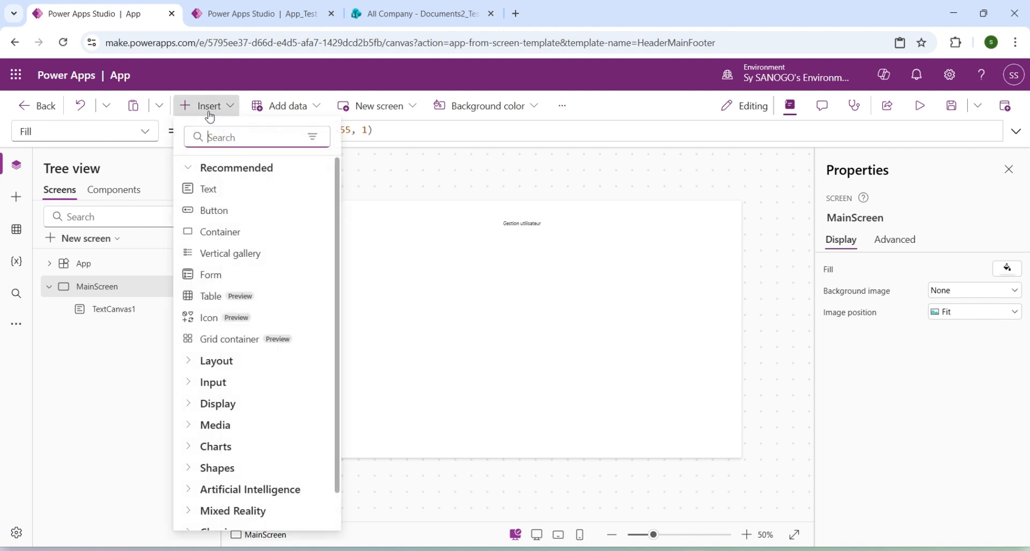
click(189, 362)
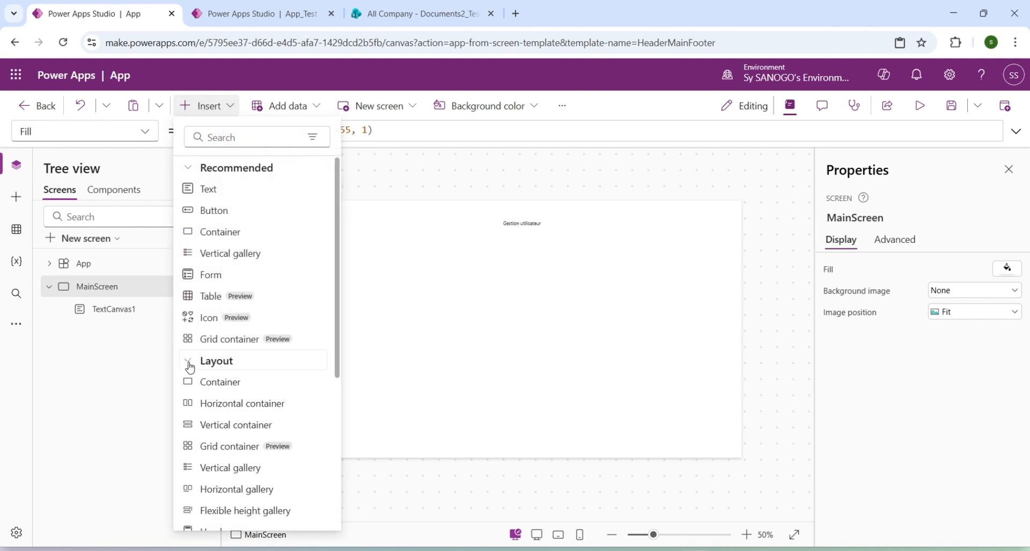
scroll(193, 365, down, 1)
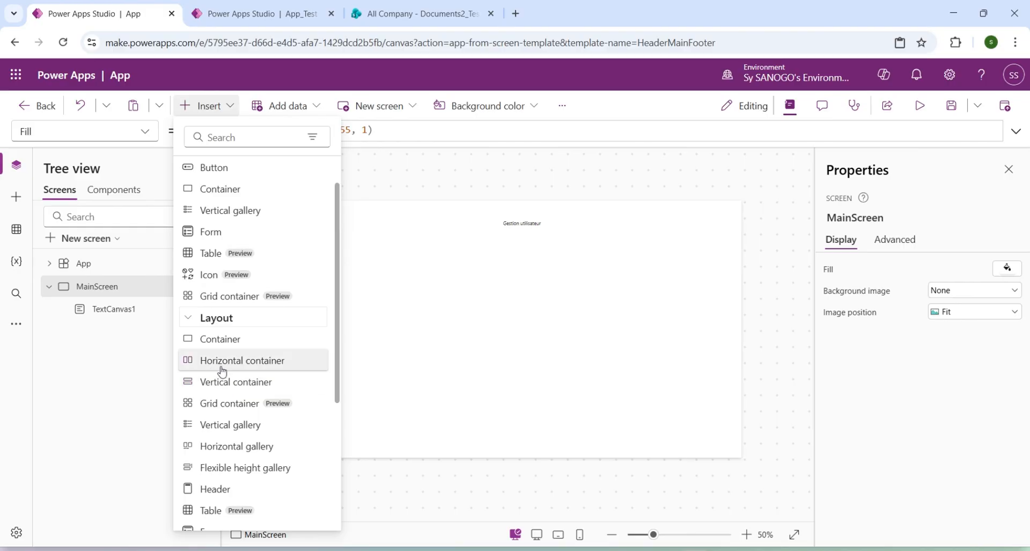
click(245, 362)
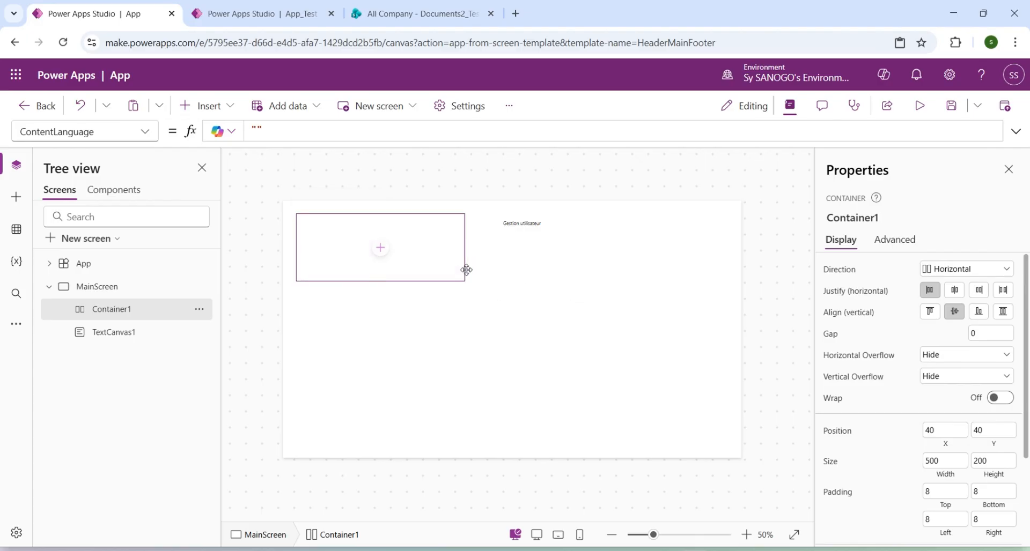
Move the horizontal container beneath the "Gestion utilisateur" title, to about X 441, Y 129.
key(Down)
key(Down)
key(Down)
key(Down)
key(Down)
key(Down)
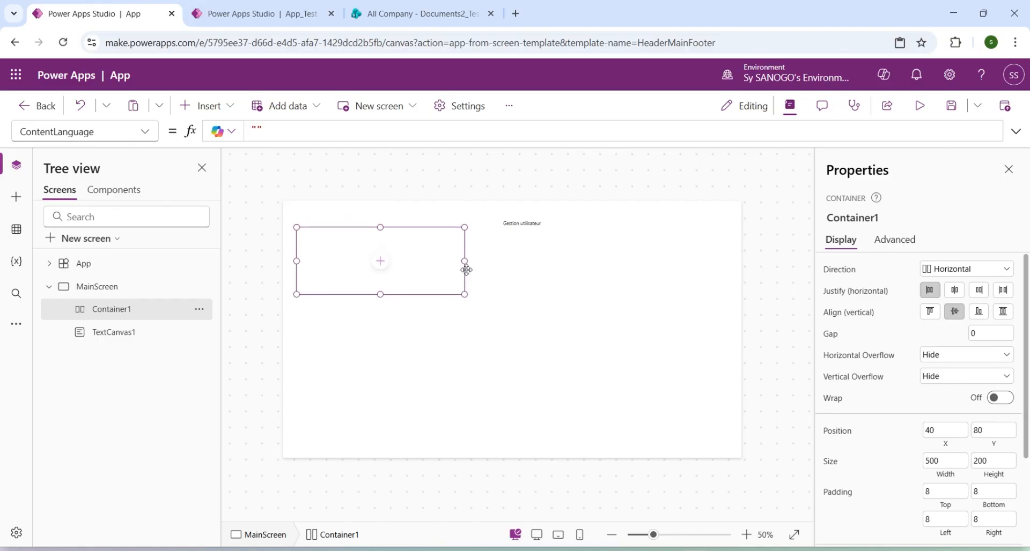
key(Right)
key(Right)
key(Right)
key(Right)
key(Right)
key(Right)
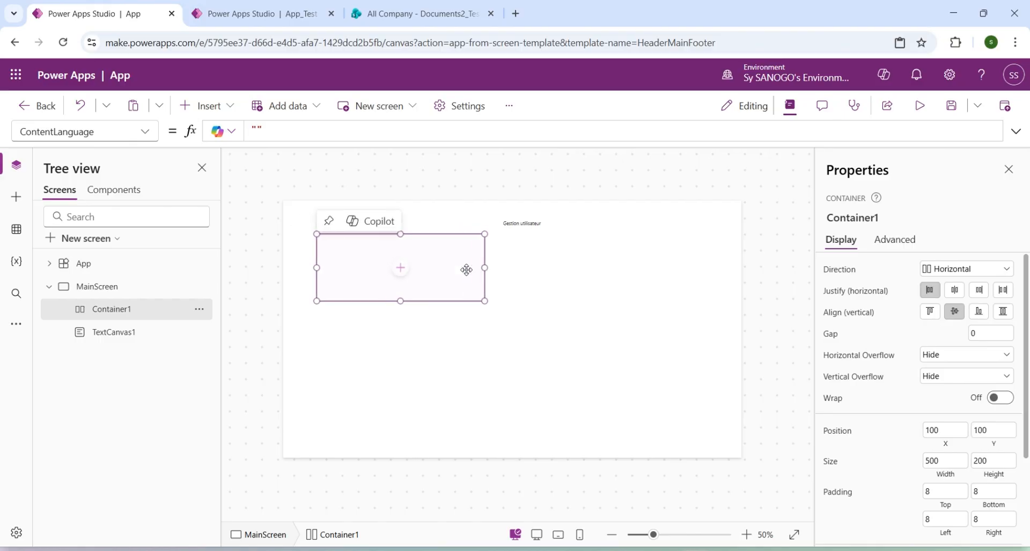
key(Right)
key(Right)
key(Right)
key(Right)
key(Right)
key(Right)
key(Right)
key(Right)
key(Right)
key(Right)
key(Right)
key(Right)
key(Right)
key(Right)
key(Right)
key(Right)
key(Right)
key(Right)
key(Right)
key(Right)
key(Down)
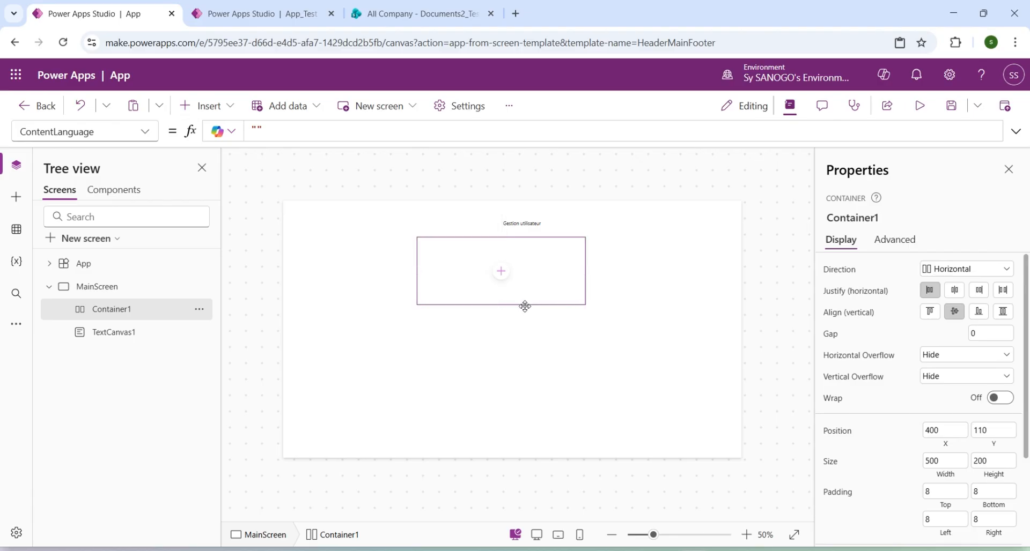
drag(524, 306, 540, 312)
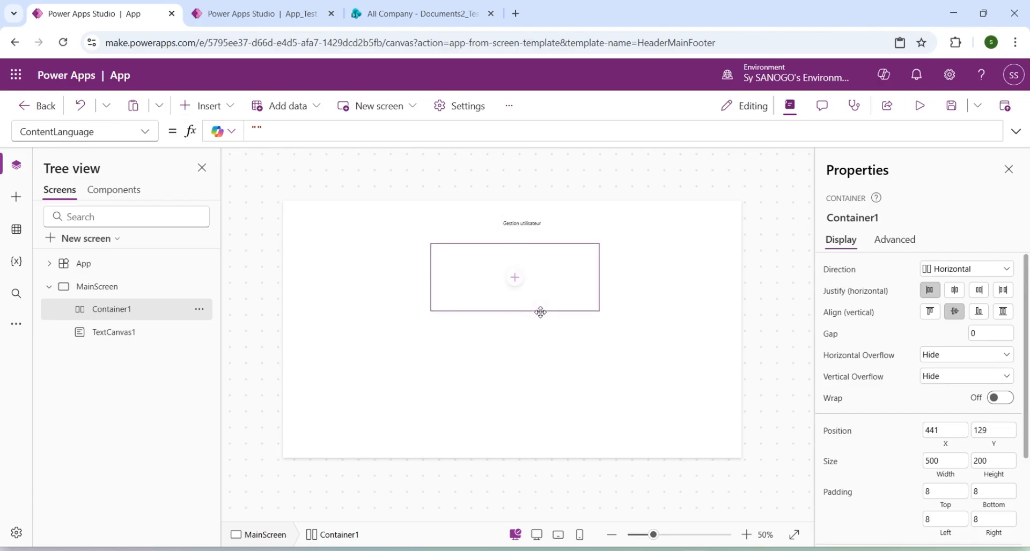
Add a button inside Container1 and rename it ButtonConnexion.
click(516, 279)
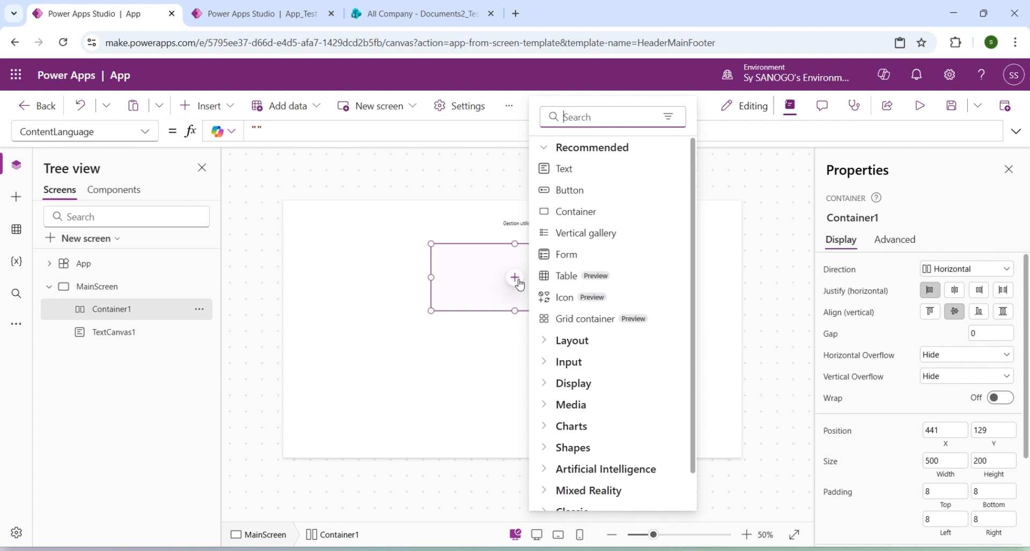
click(564, 191)
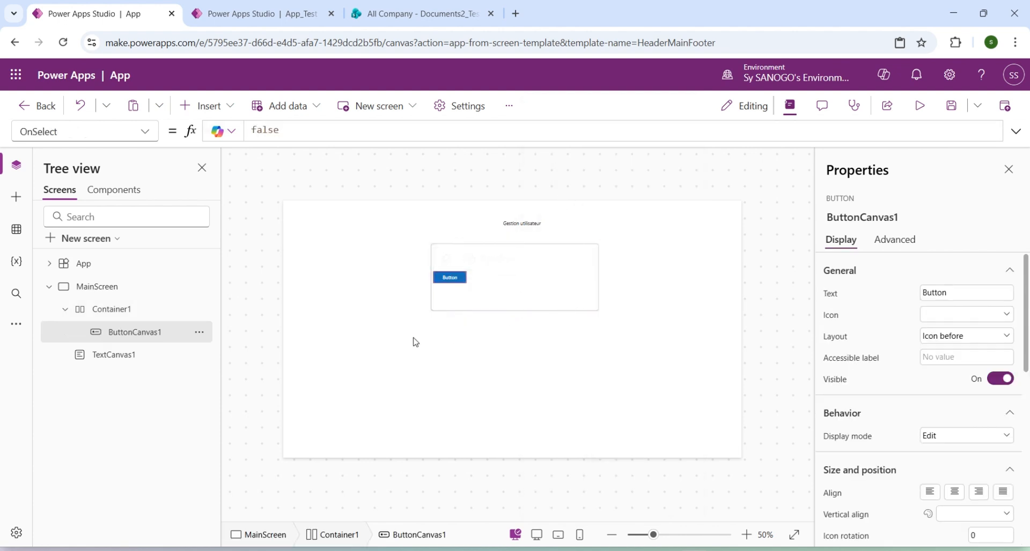
double_click(149, 336)
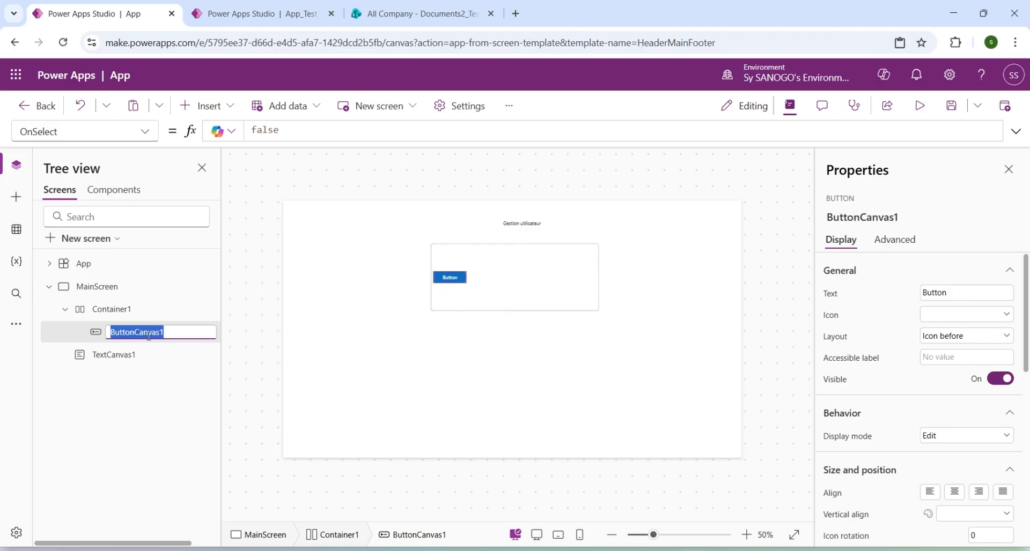
key(Right)
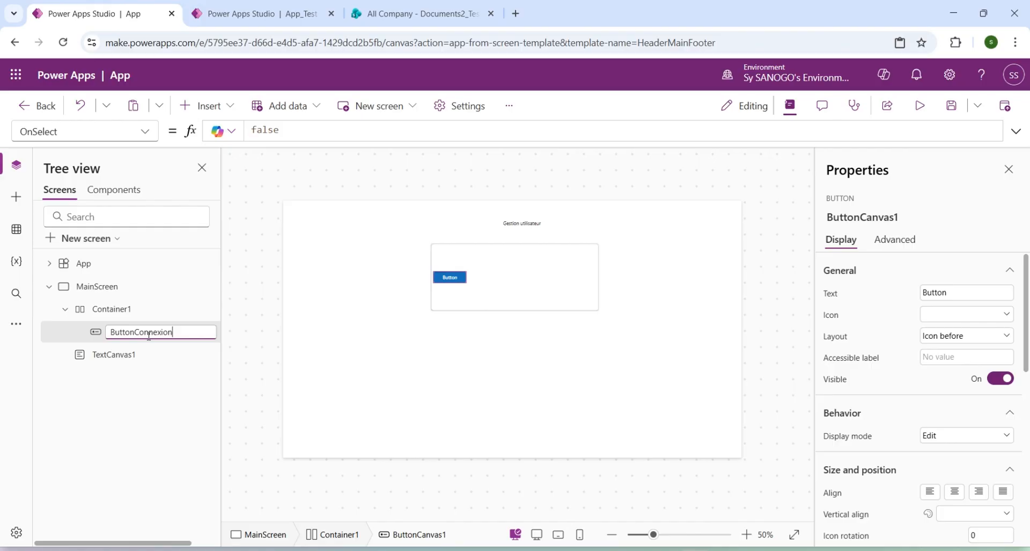
text(onnexion)
Insert a second button in Container1 and rename it ButtonInscription.
click(109, 315)
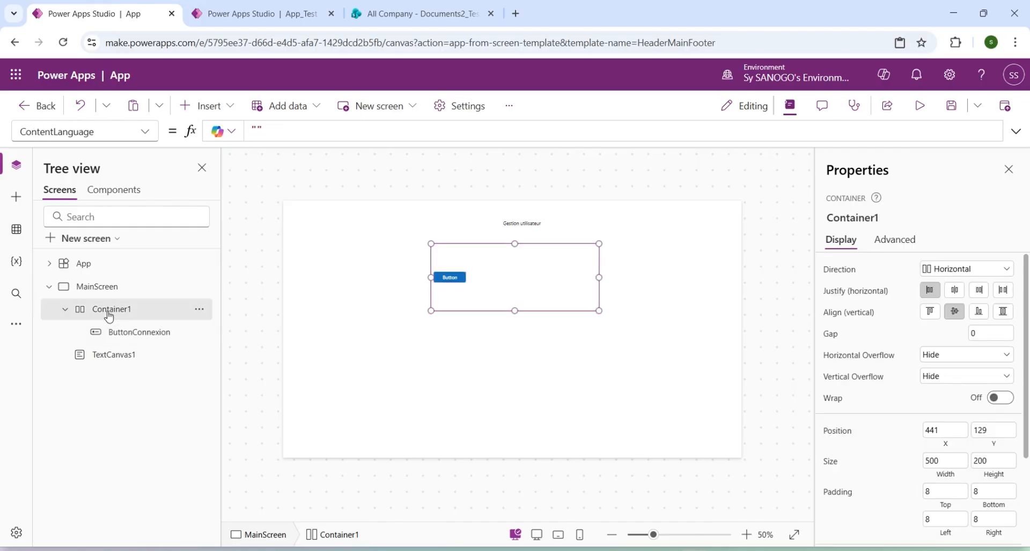
click(207, 106)
click(222, 210)
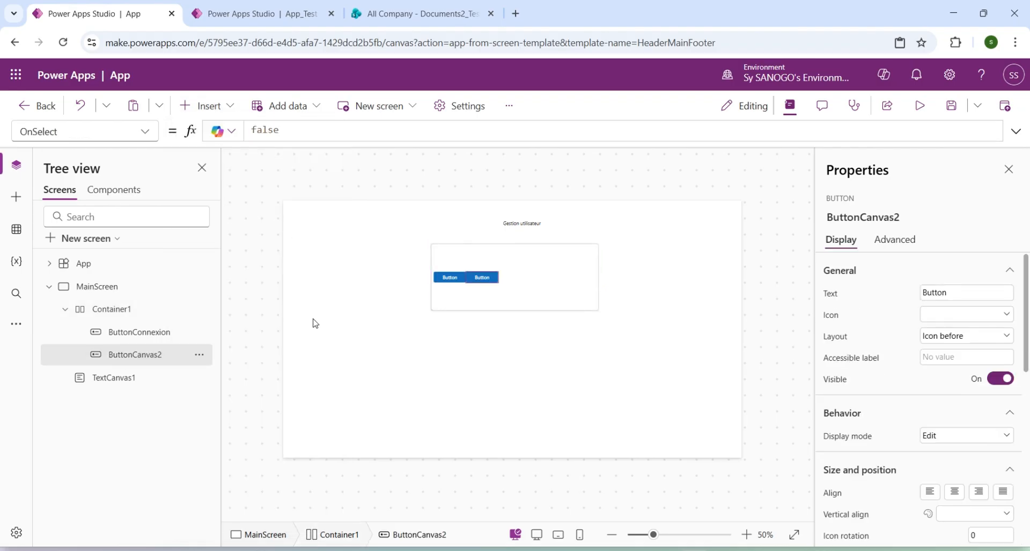
double_click(158, 356)
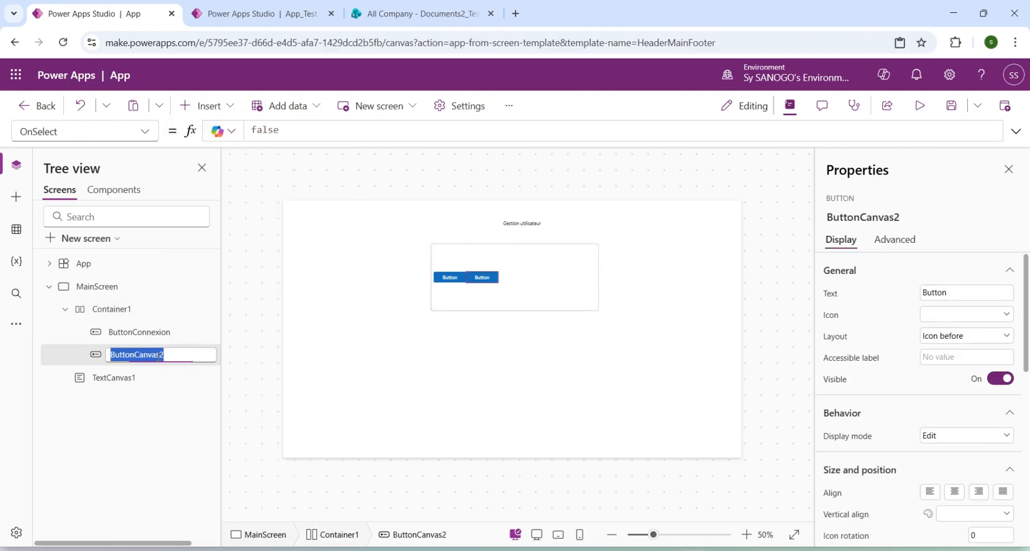
click(159, 357)
key(Delete)
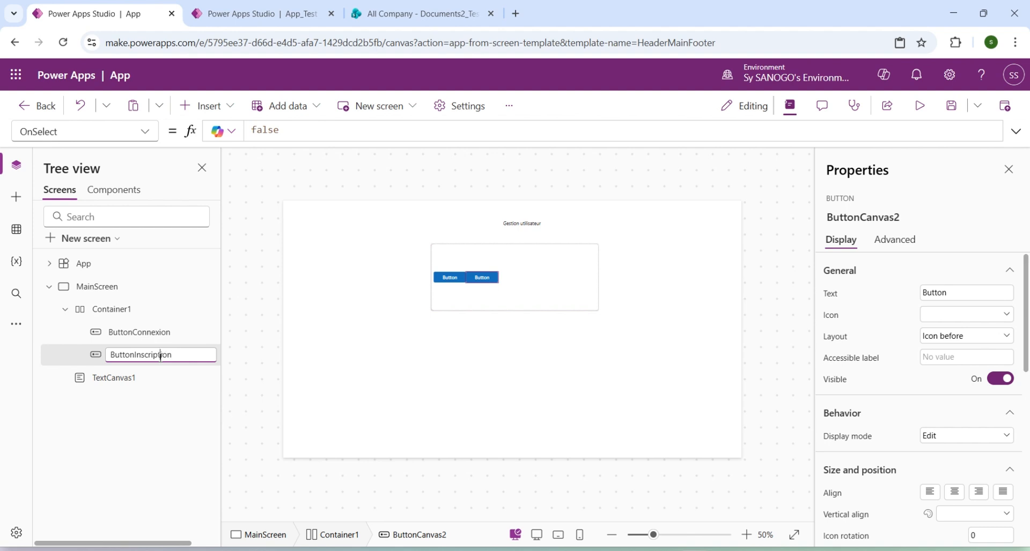
key(Return)
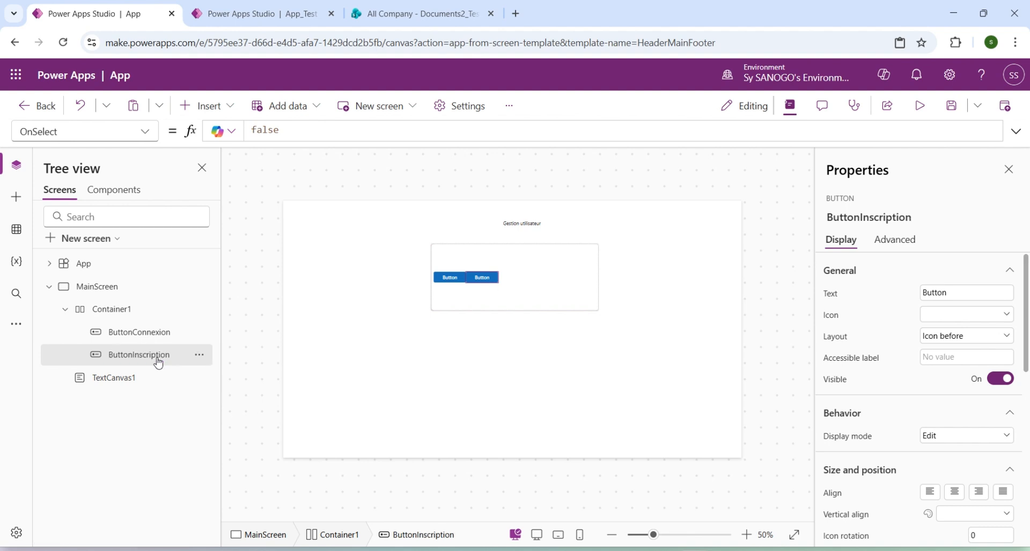
double_click(126, 311)
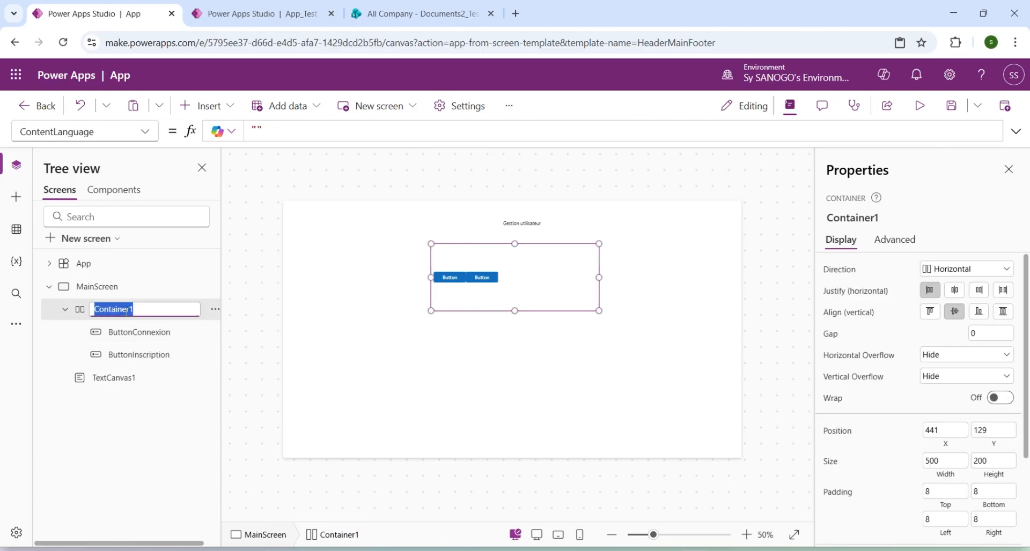
click(125, 359)
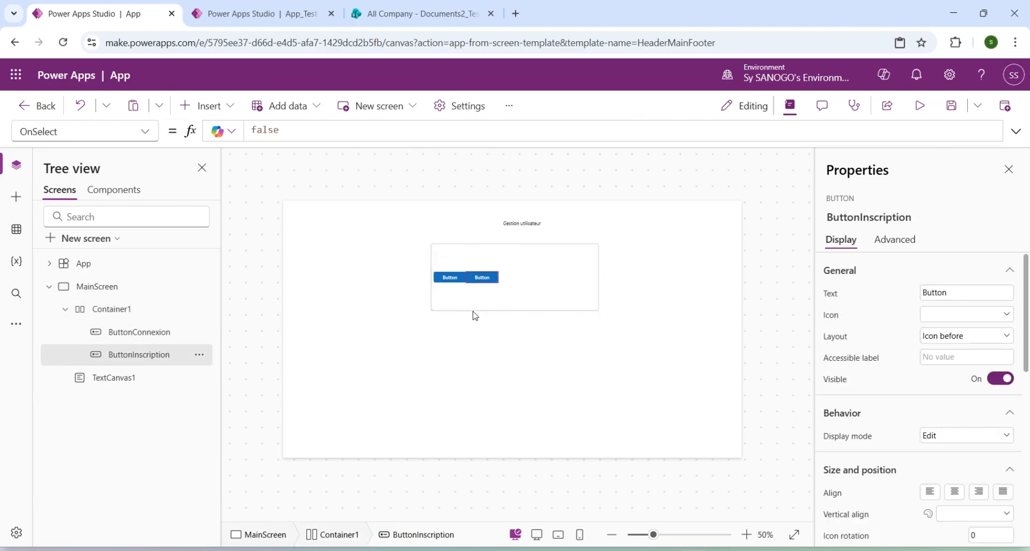
Set Container1's Height property to 80.
click(110, 311)
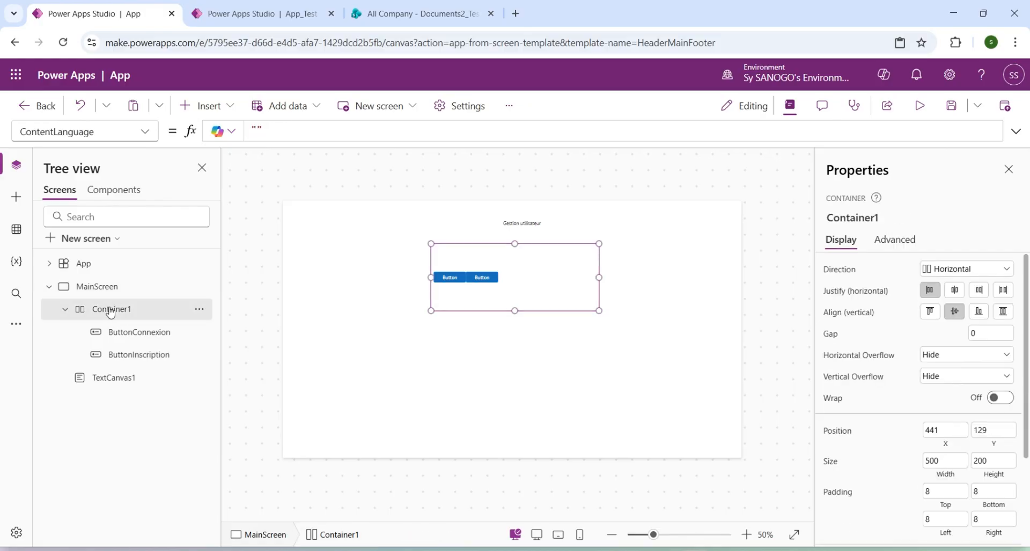
click(144, 132)
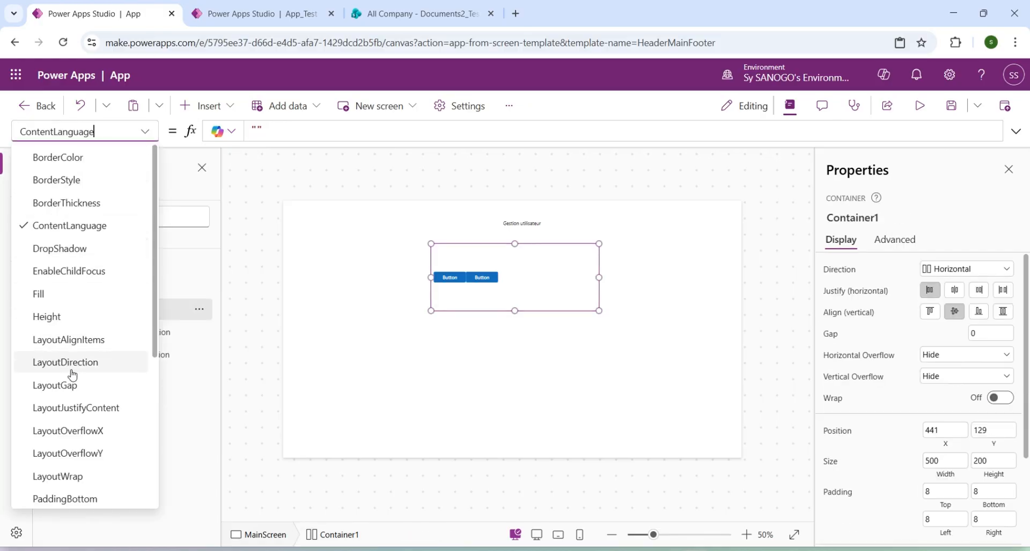
click(67, 322)
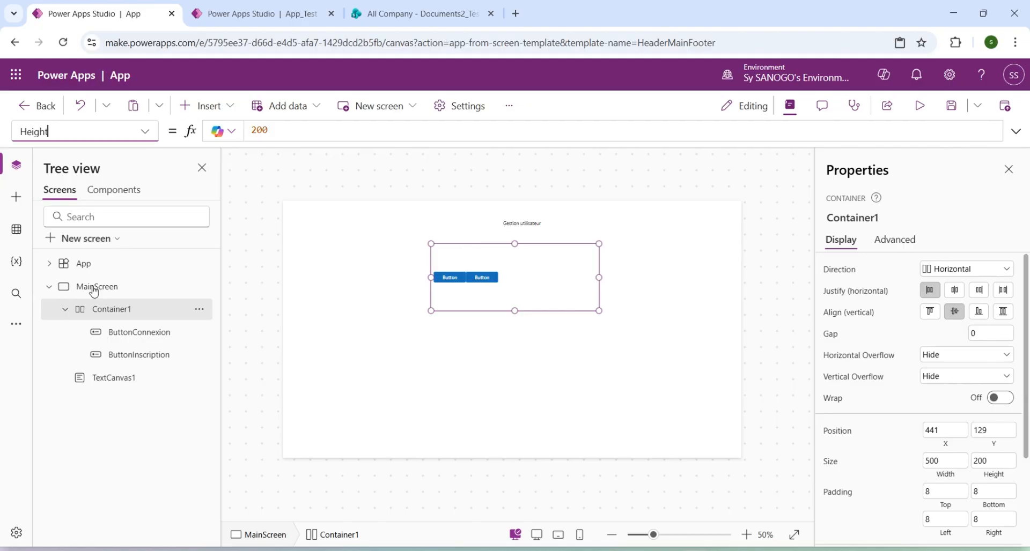
click(258, 130)
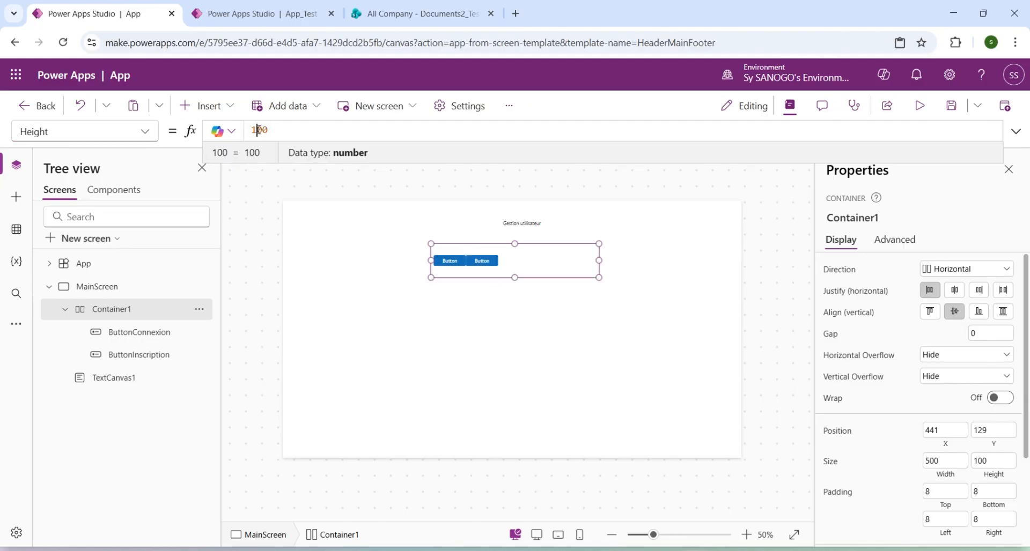
click(263, 130)
key(BackSpace)
key(BackSpace)
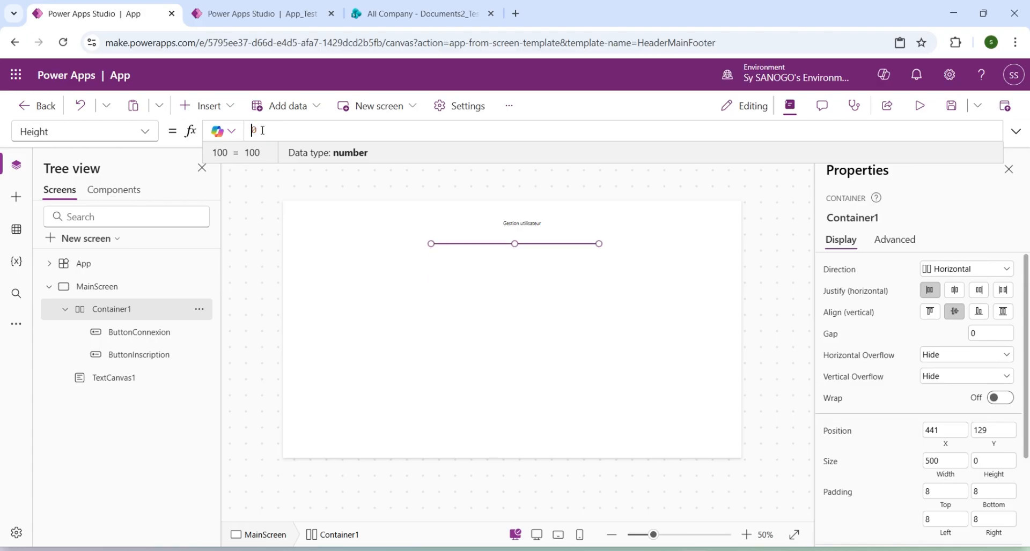
text(8)
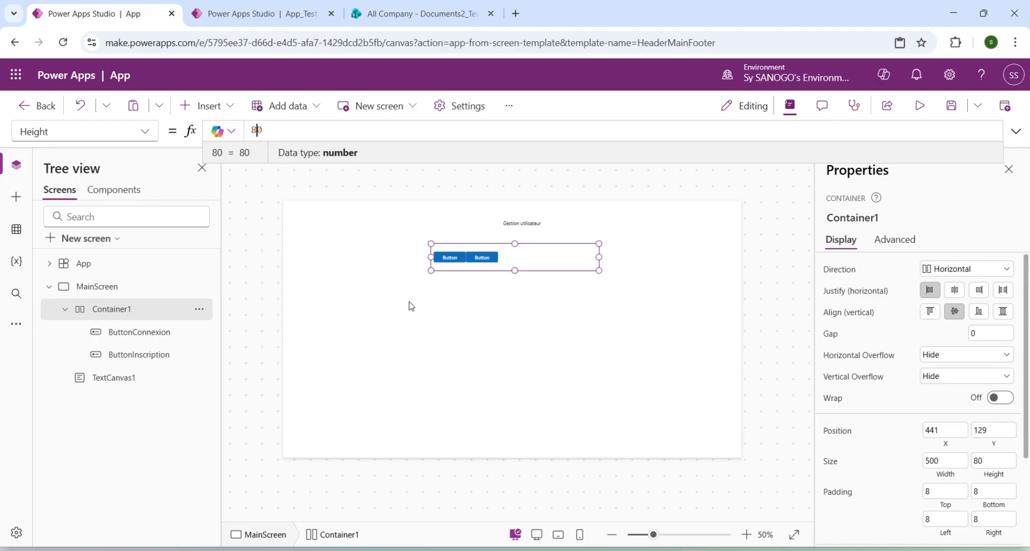
click(147, 336)
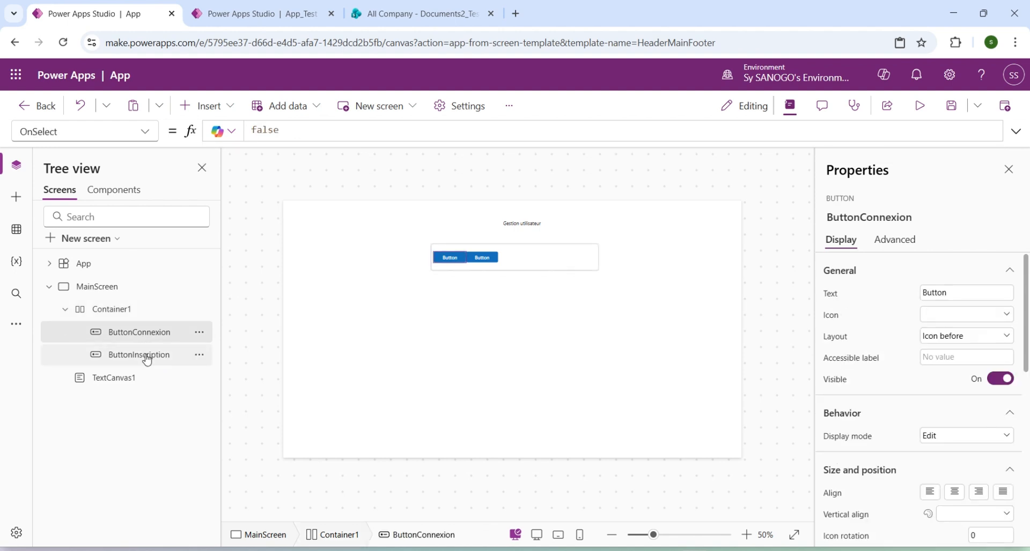
click(147, 358)
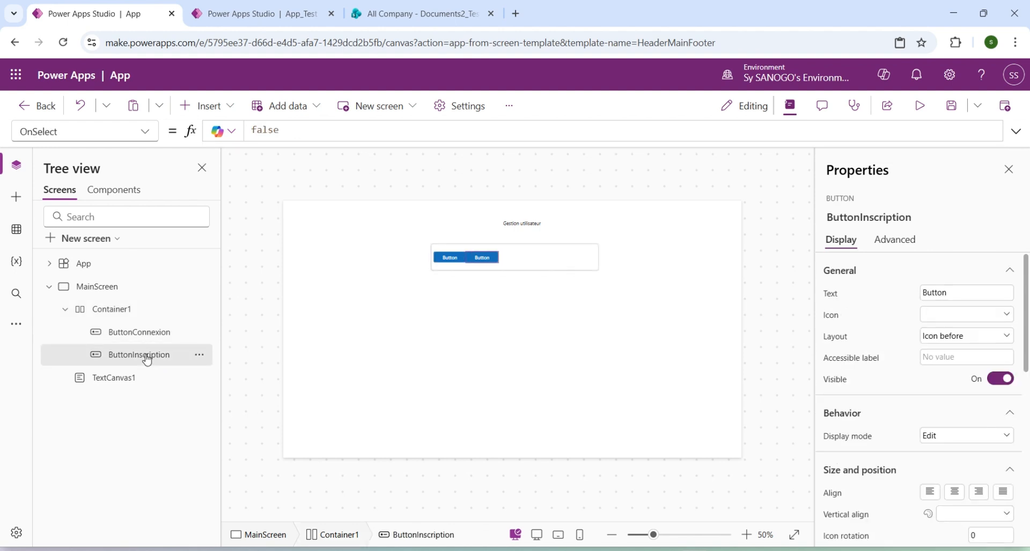
click(117, 310)
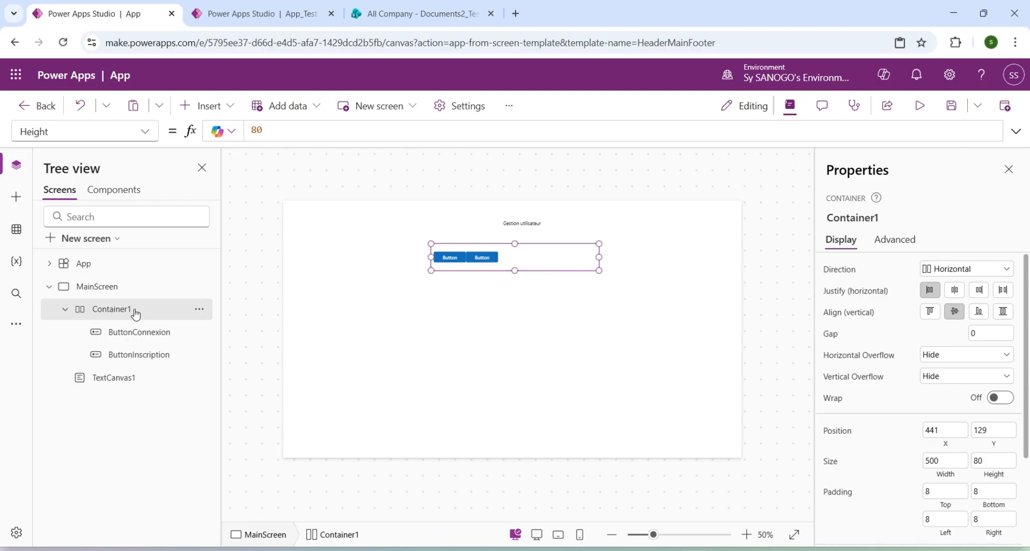
Set ButtonConnexion's Height property to the formula Parent.Height.
click(137, 333)
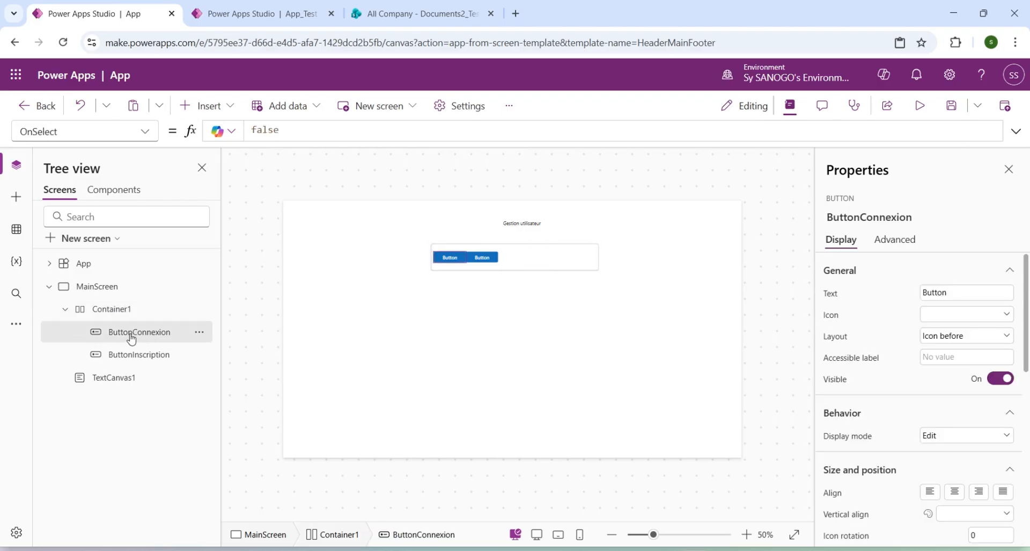
click(150, 140)
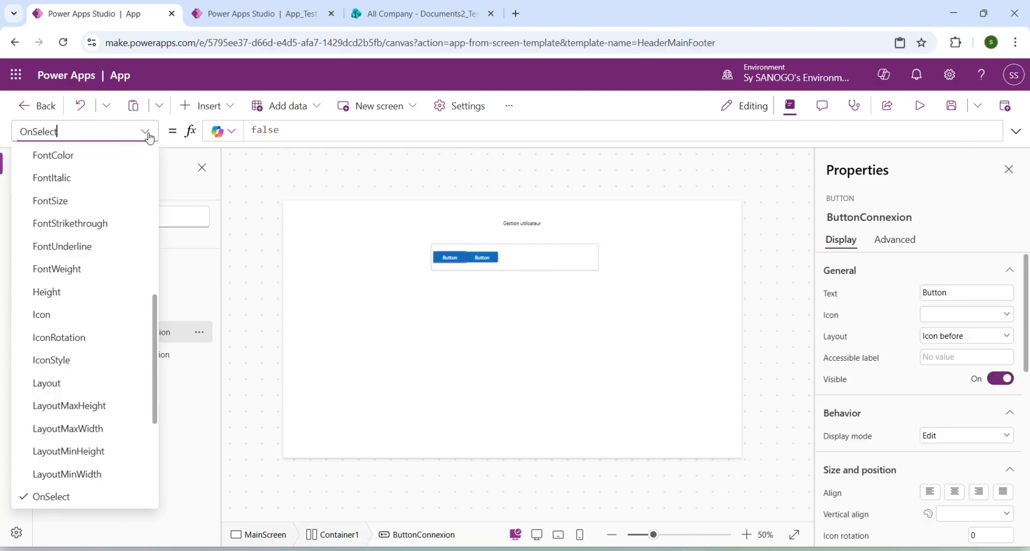
click(86, 294)
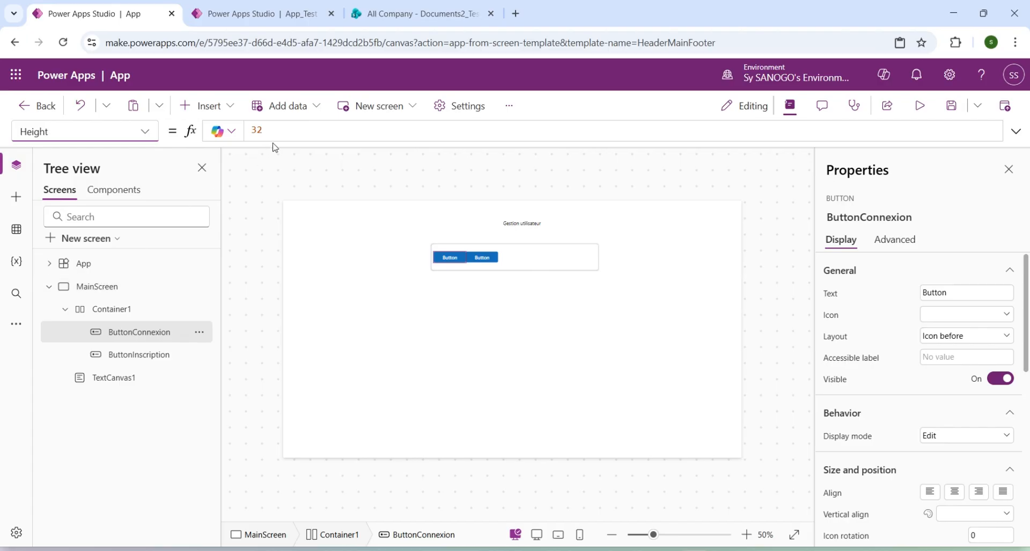
click(293, 134)
key(ctrl+a)
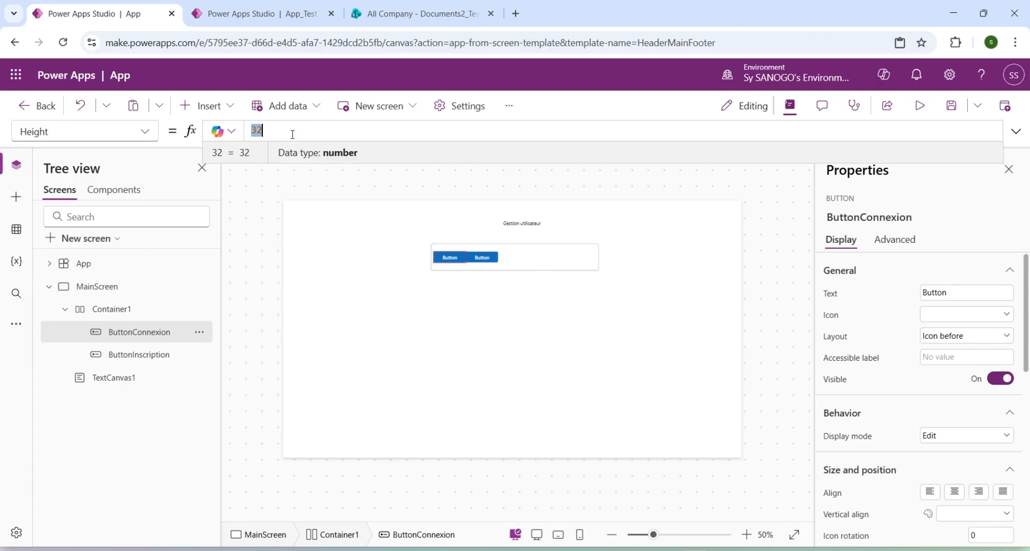
text(Pare)
click(330, 138)
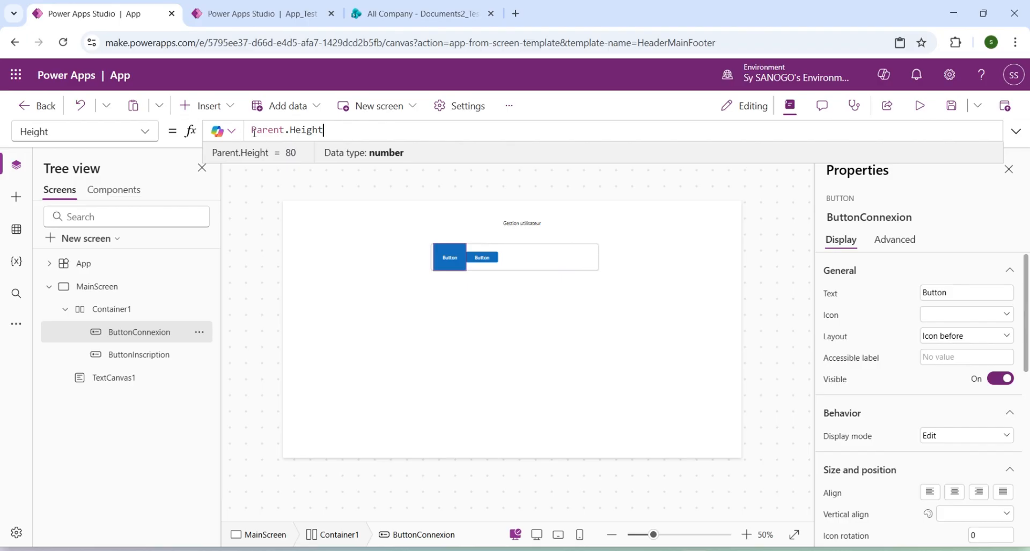
Reuse ButtonConnexion's Parent.Height formula for the Height property of ButtonInscription.
triple_click(278, 130)
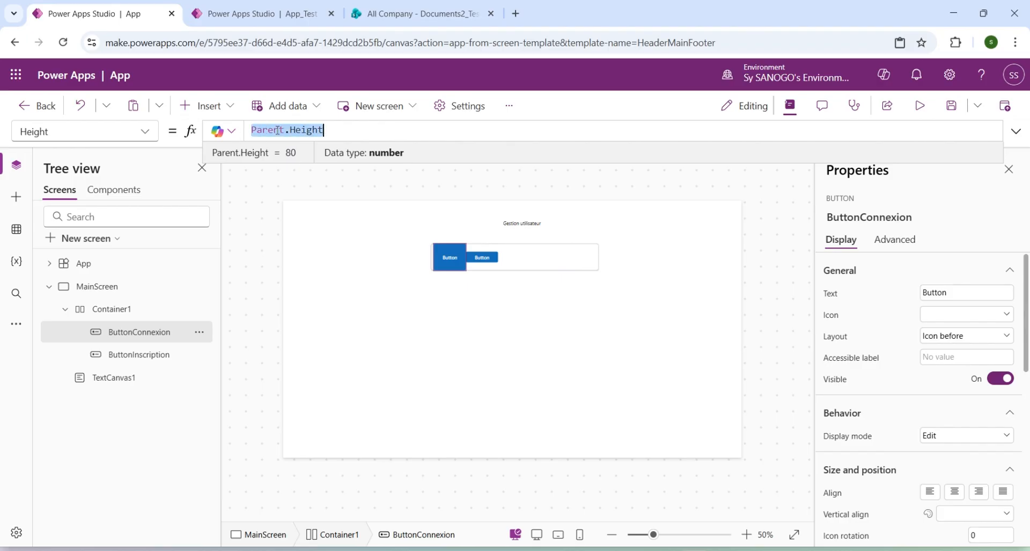
click(143, 358)
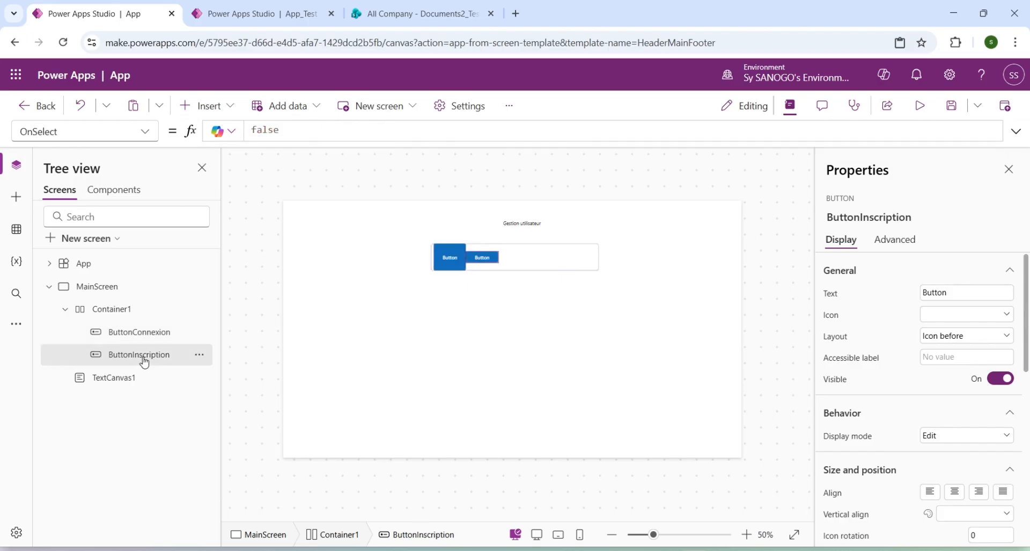
click(145, 134)
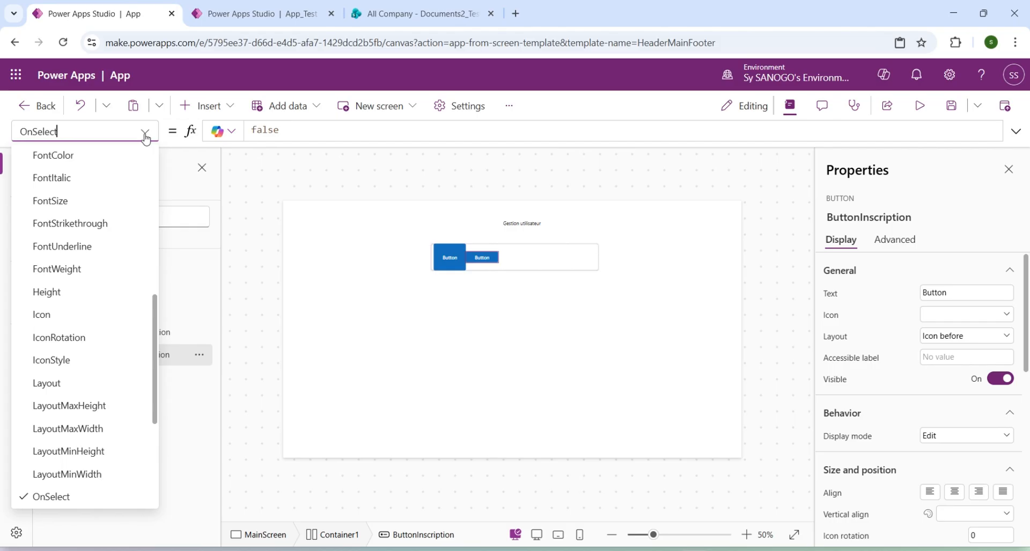
scroll(59, 204, up, 1)
click(63, 363)
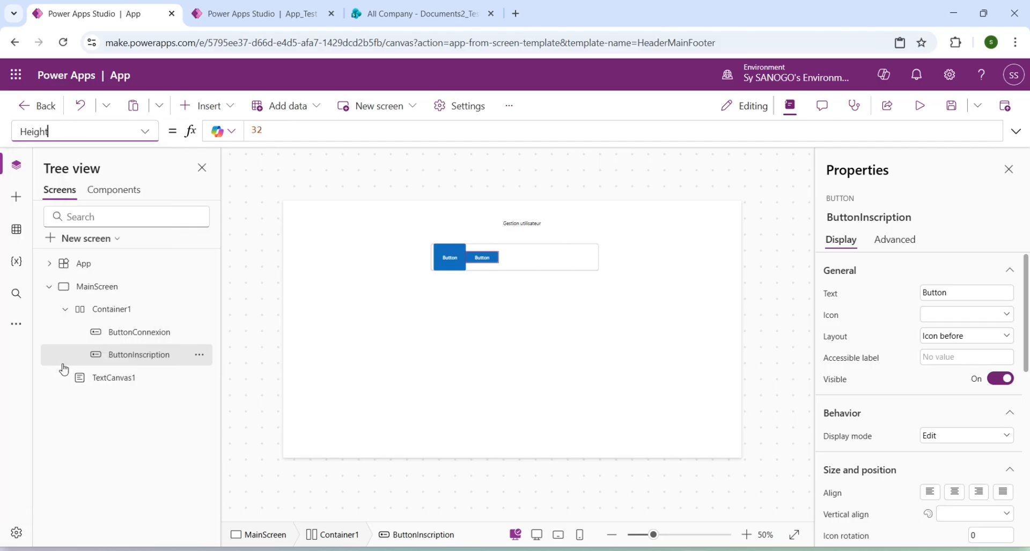
click(286, 124)
key(ctrl+a)
text(Parent.Height)
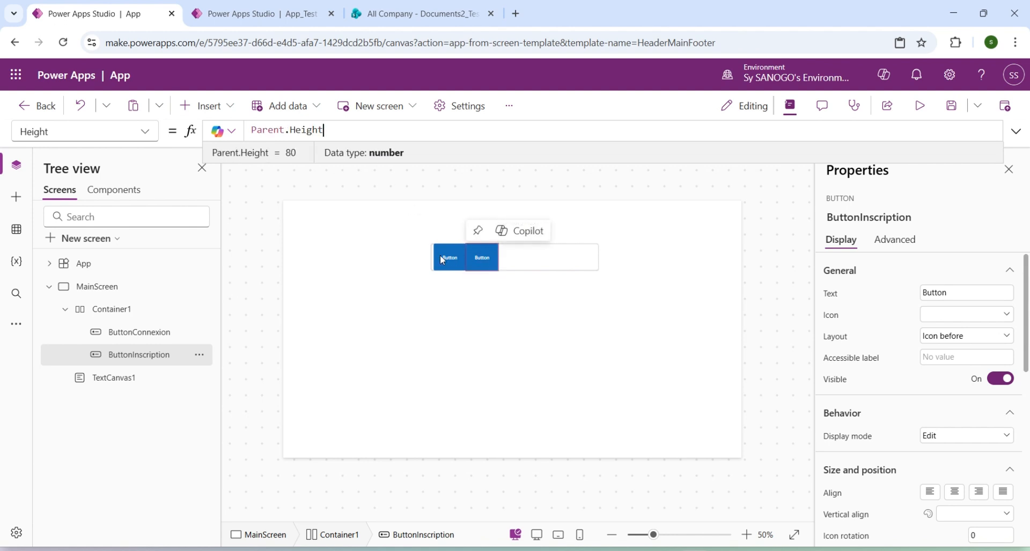
Set Container1's gap to 20 and justify its buttons horizontally to the center.
click(113, 315)
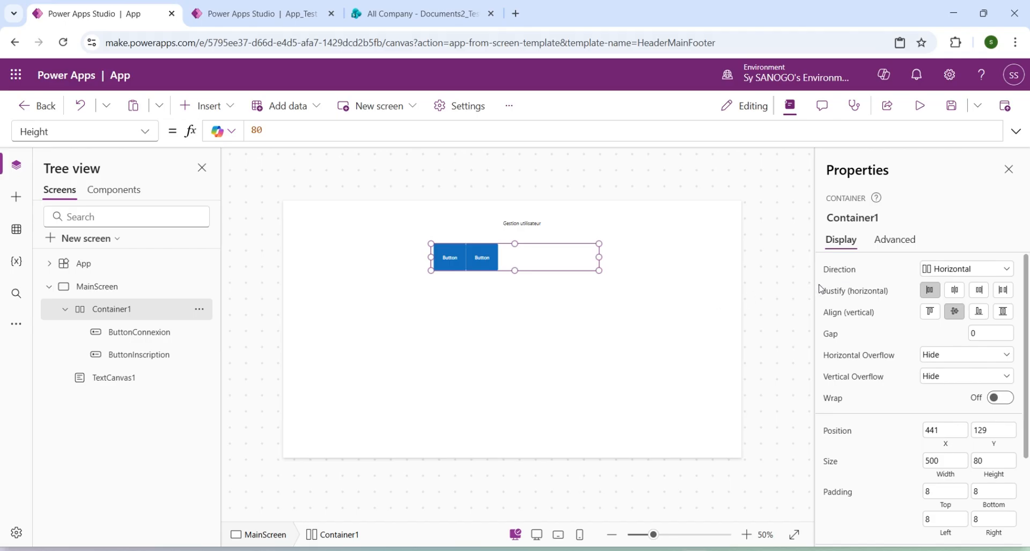
click(972, 333)
click(903, 334)
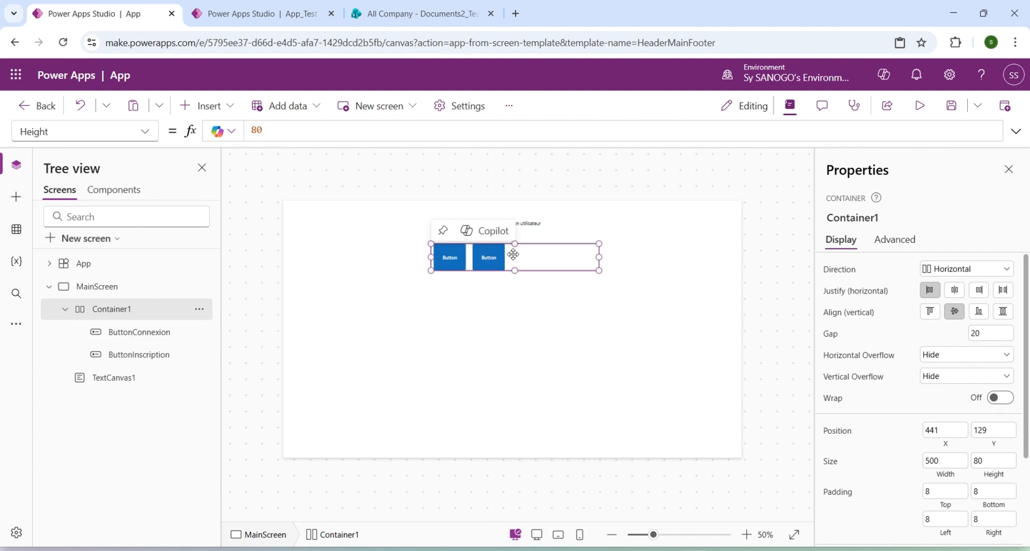
click(954, 292)
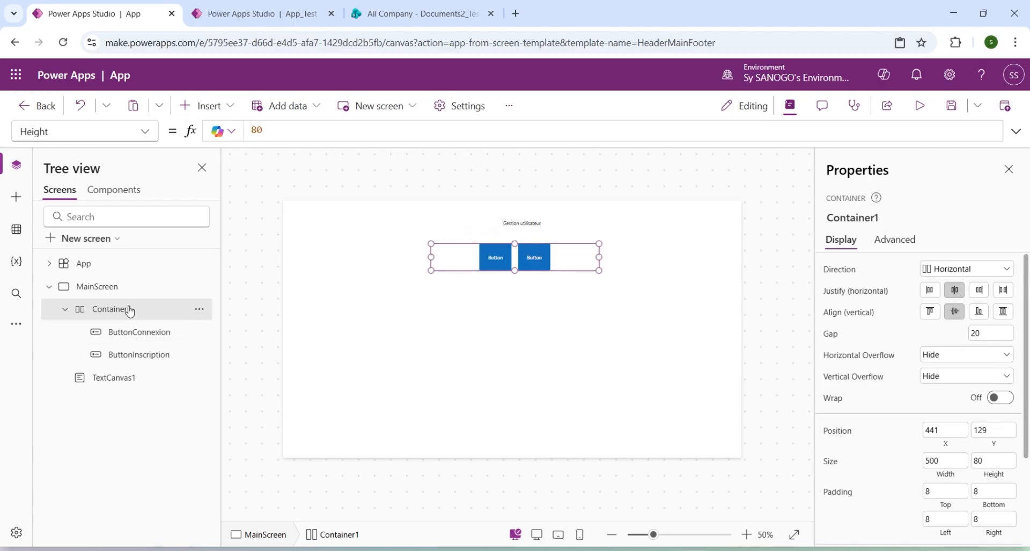
Set Container1's Height property to 60.
click(155, 128)
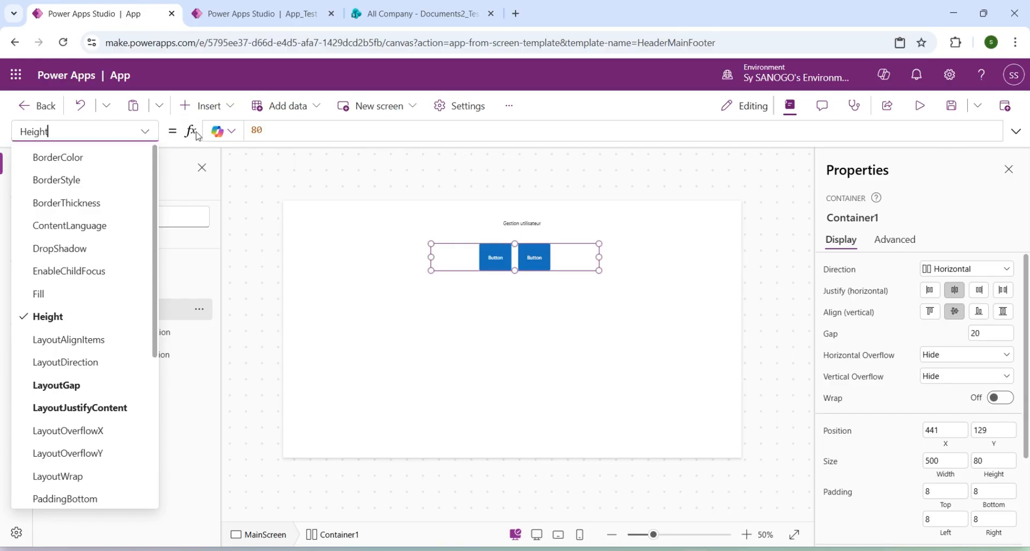
click(256, 131)
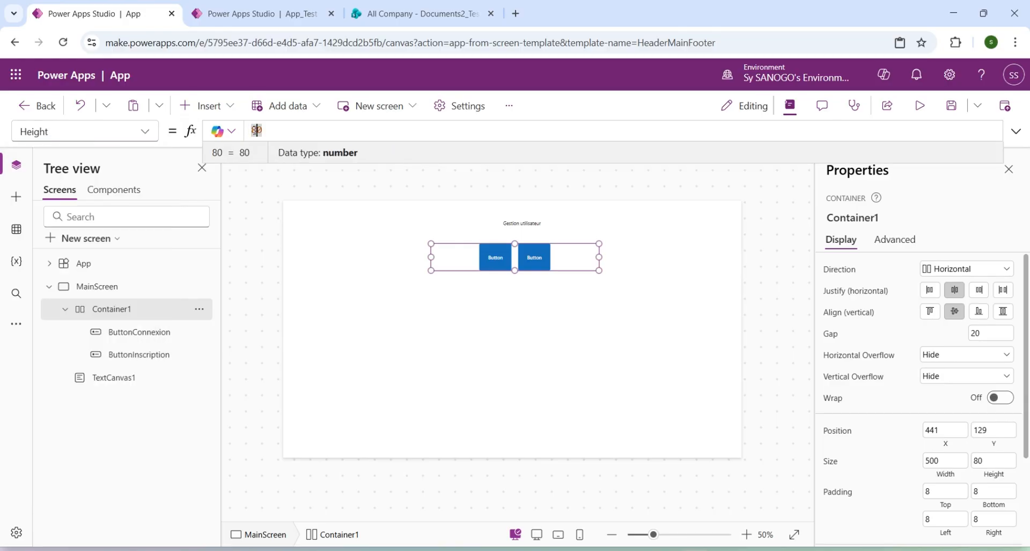
text(50)
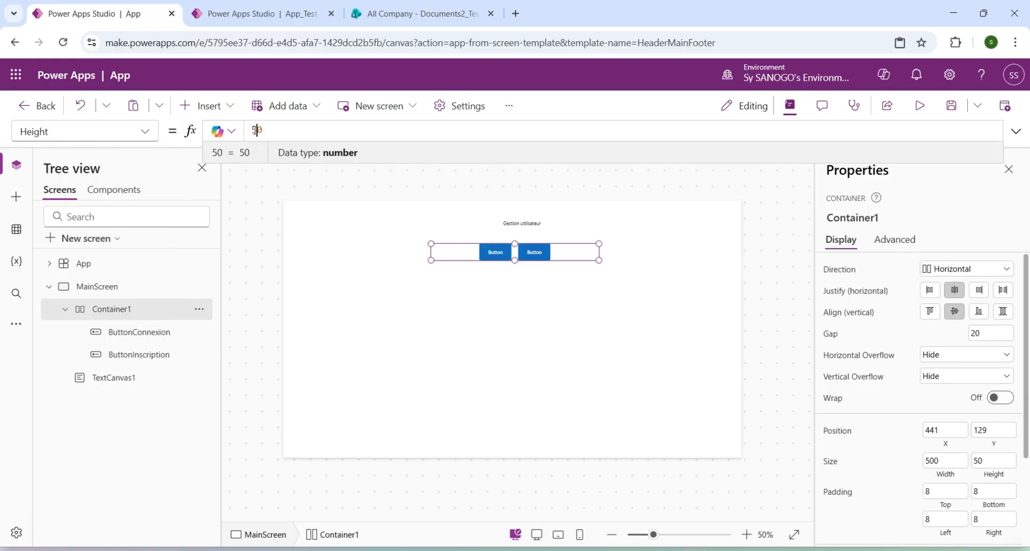
key(BackSpace)
text(6)
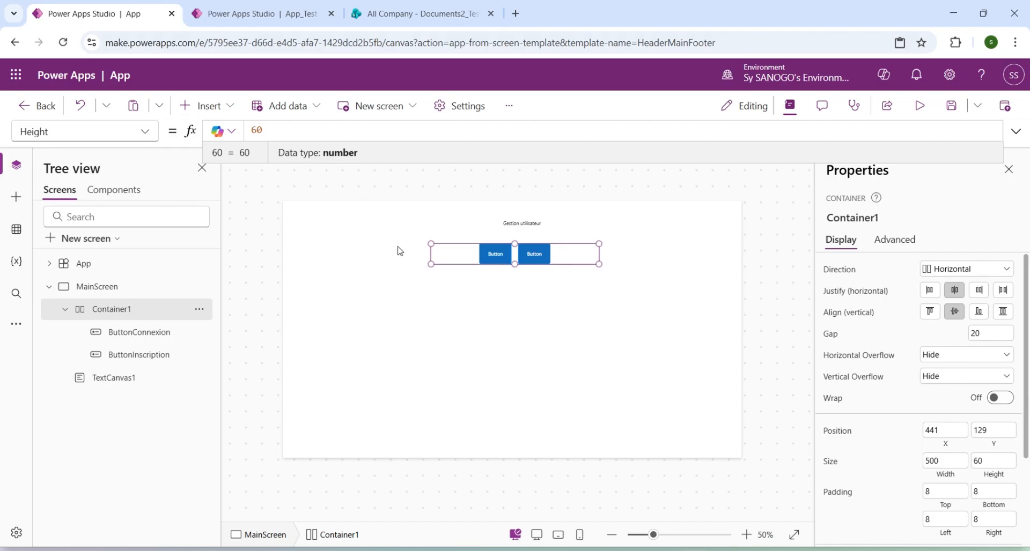
Set the display text of ButtonConnexion to "Connexion".
click(138, 332)
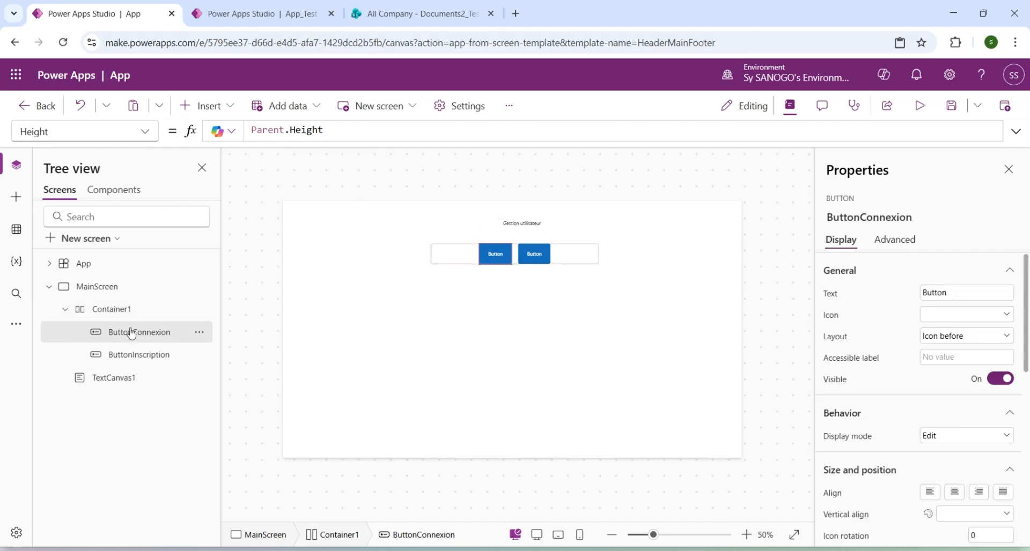
click(144, 131)
scroll(99, 379, down, 5)
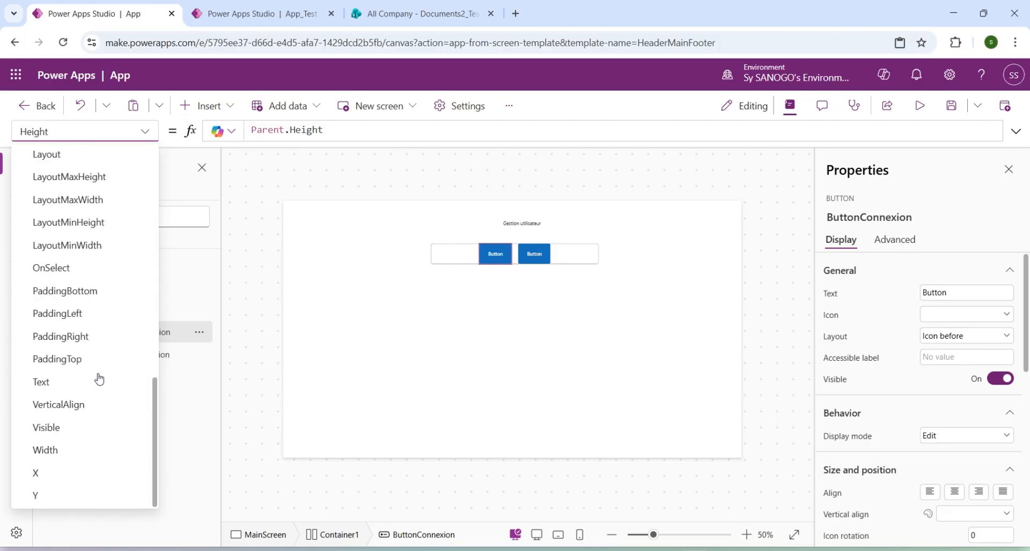
click(930, 294)
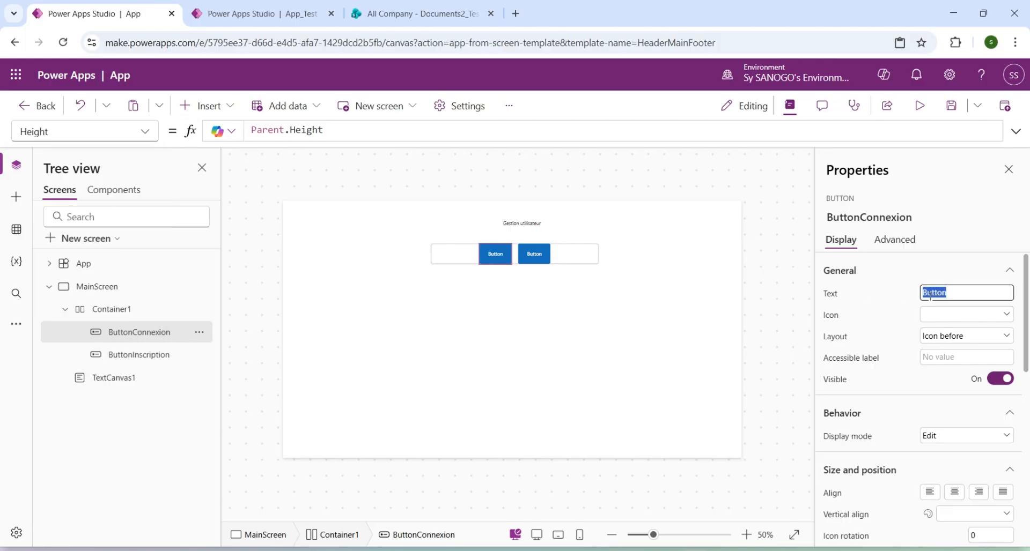
text(Connexion)
Set the display text of ButtonInscription to "Inscription".
click(153, 355)
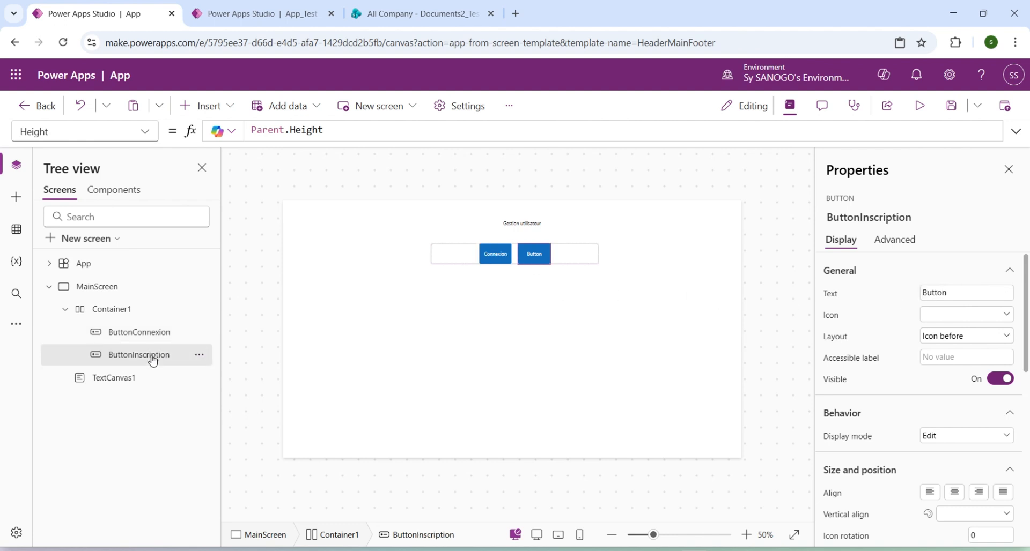
click(939, 294)
text(Inscripti)
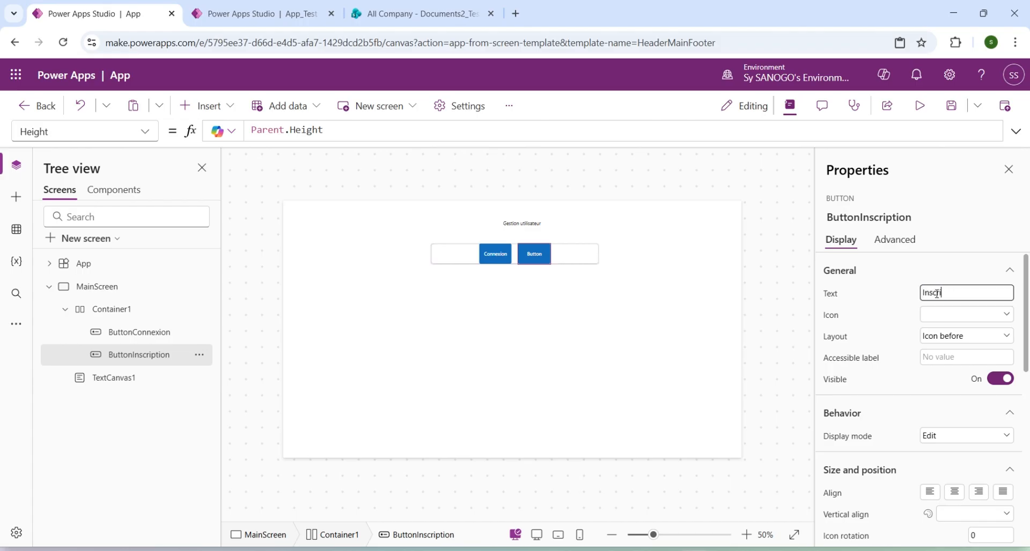
click(695, 320)
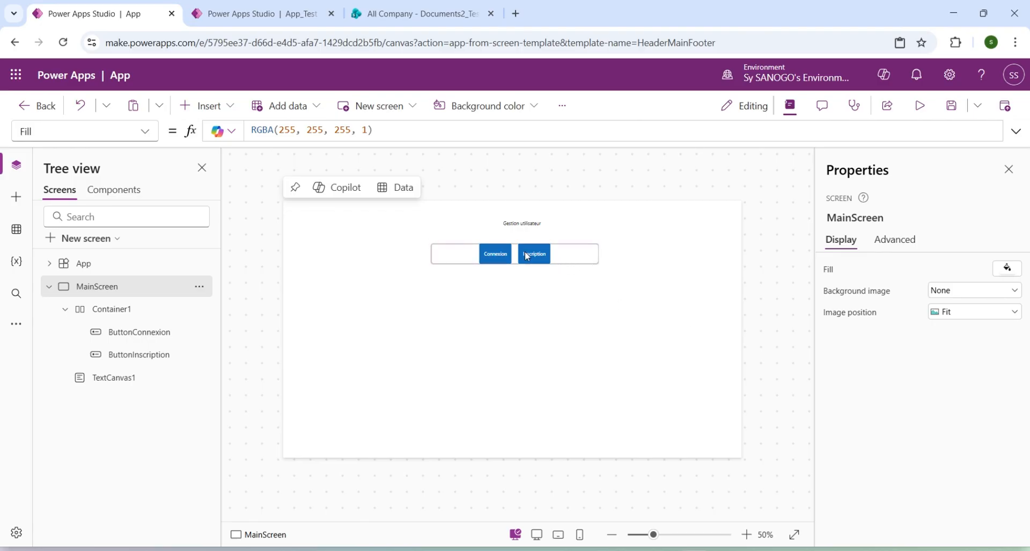
Insert a container on MainScreen below the two buttons, about 784 wide and 368 high, at about X 324, Y 231.
click(238, 16)
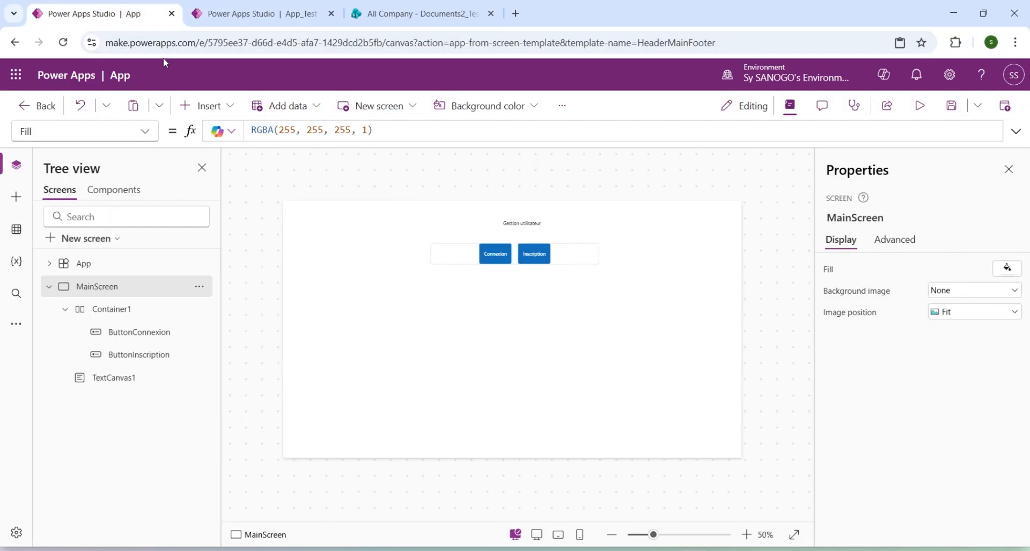
click(66, 311)
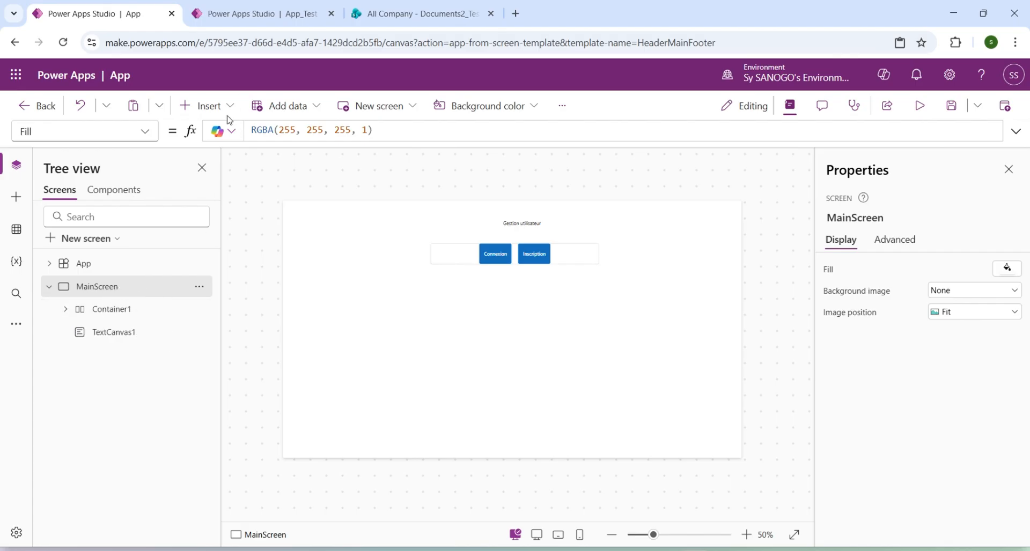
click(207, 106)
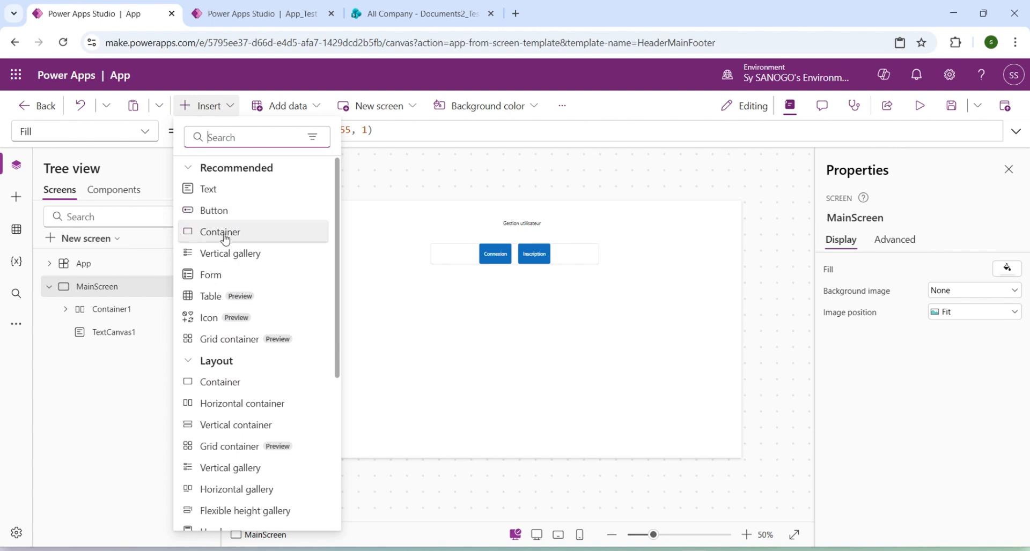
click(188, 362)
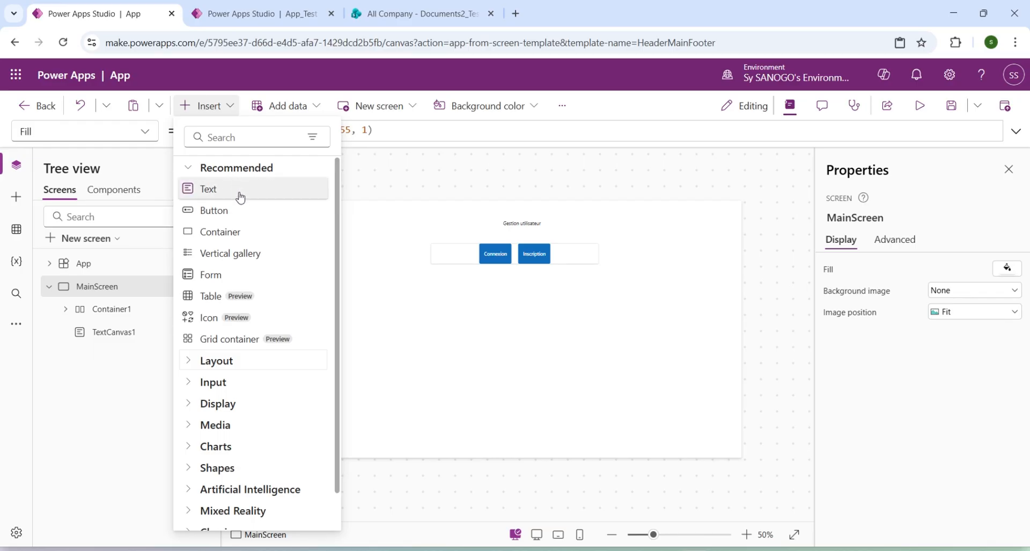
click(188, 406)
click(190, 410)
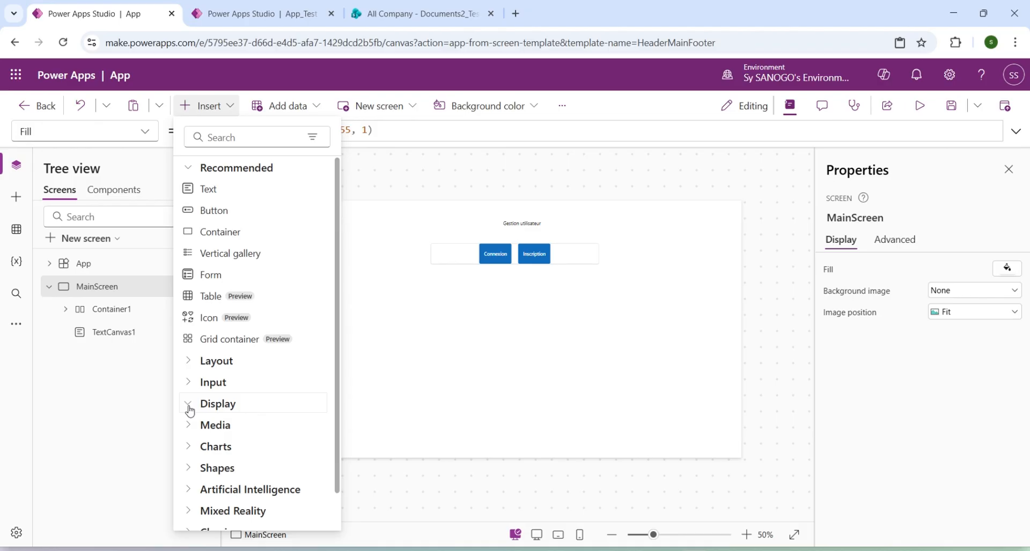
click(228, 232)
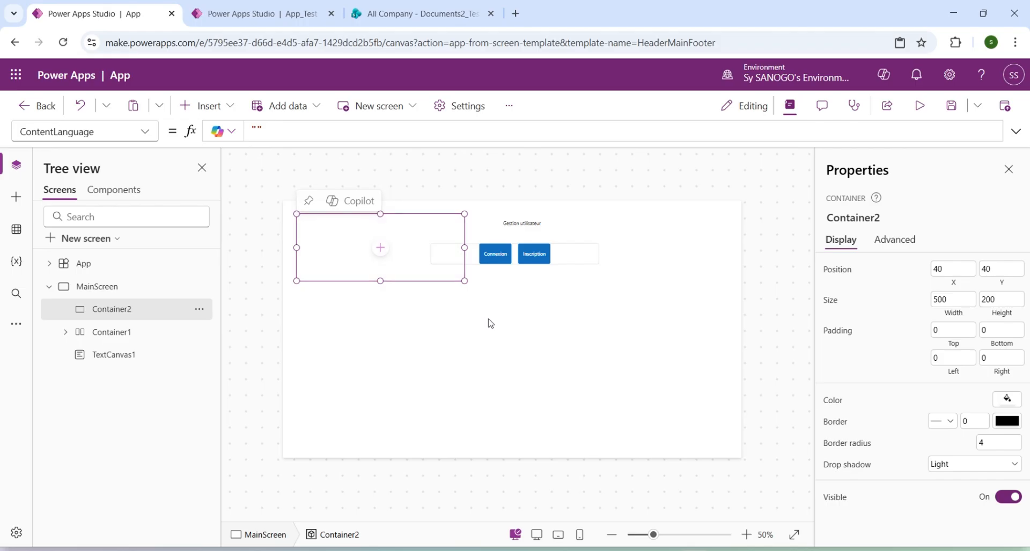
drag(466, 271, 659, 408)
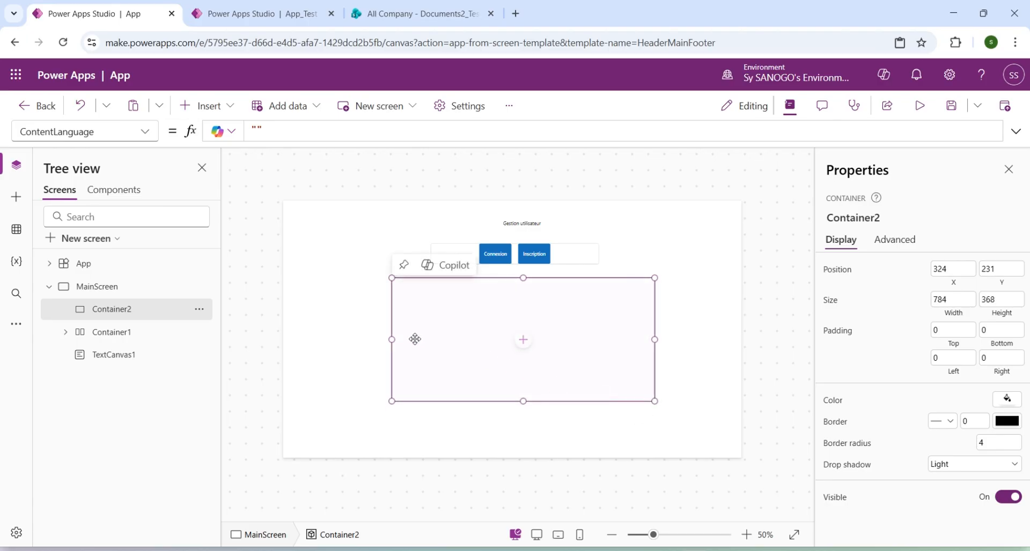
Add a text heading reading "Connectez vous" near the upper middle of Container2, sized about 232 by 50.
click(524, 342)
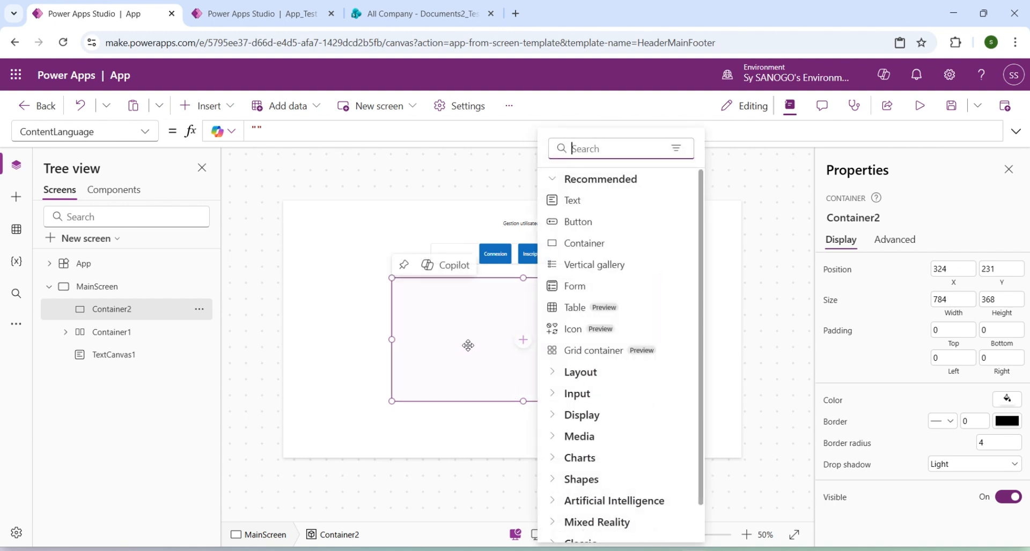
click(568, 206)
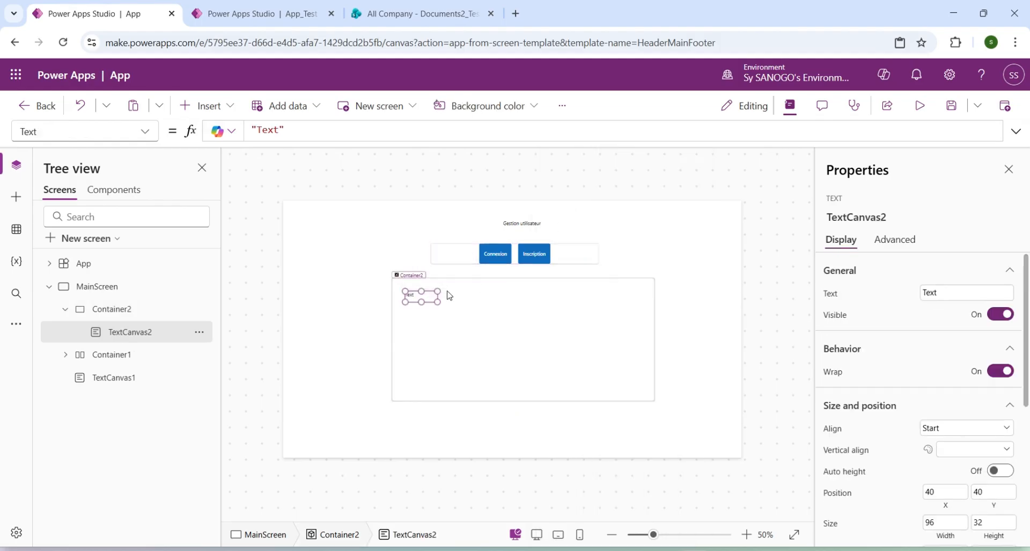
drag(437, 296, 563, 303)
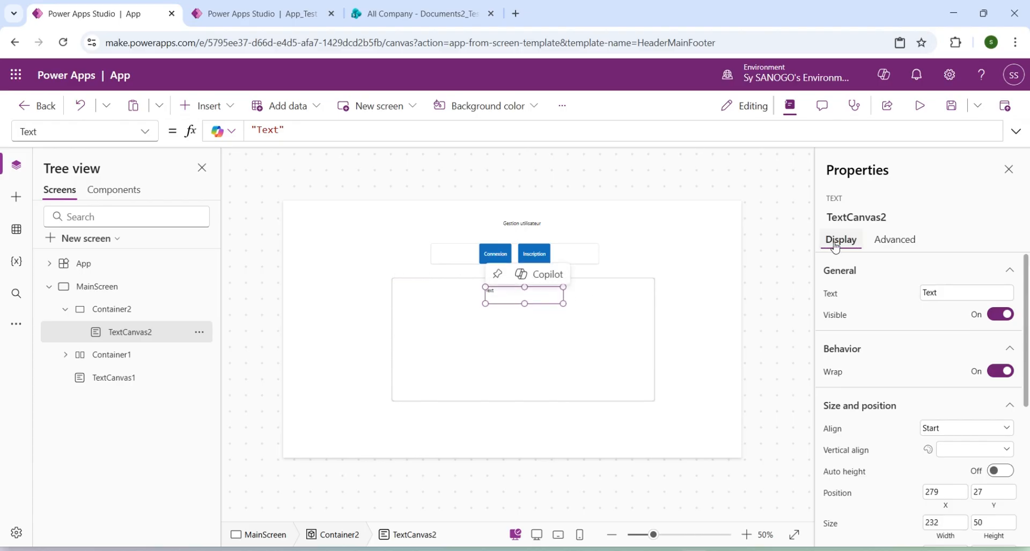
click(931, 292)
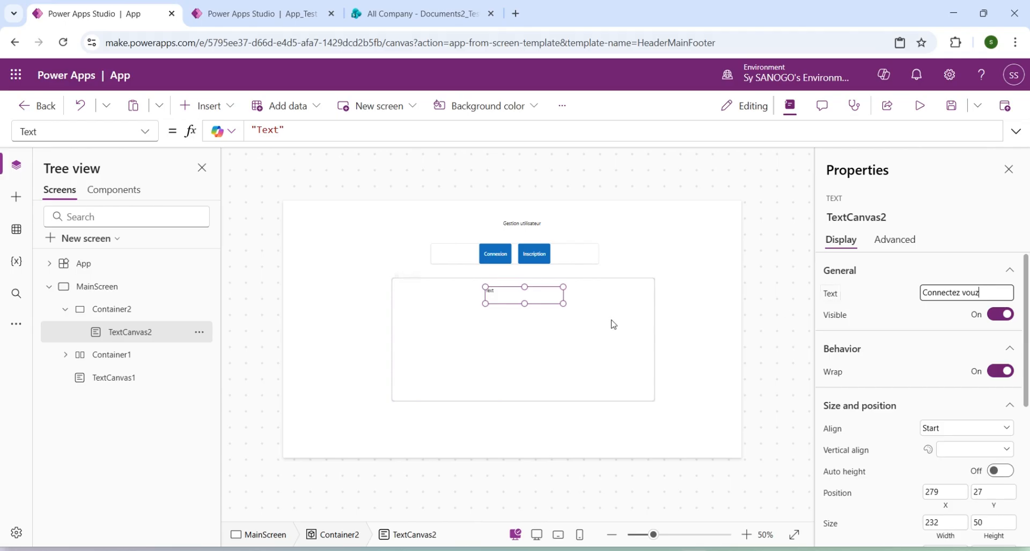
click(553, 326)
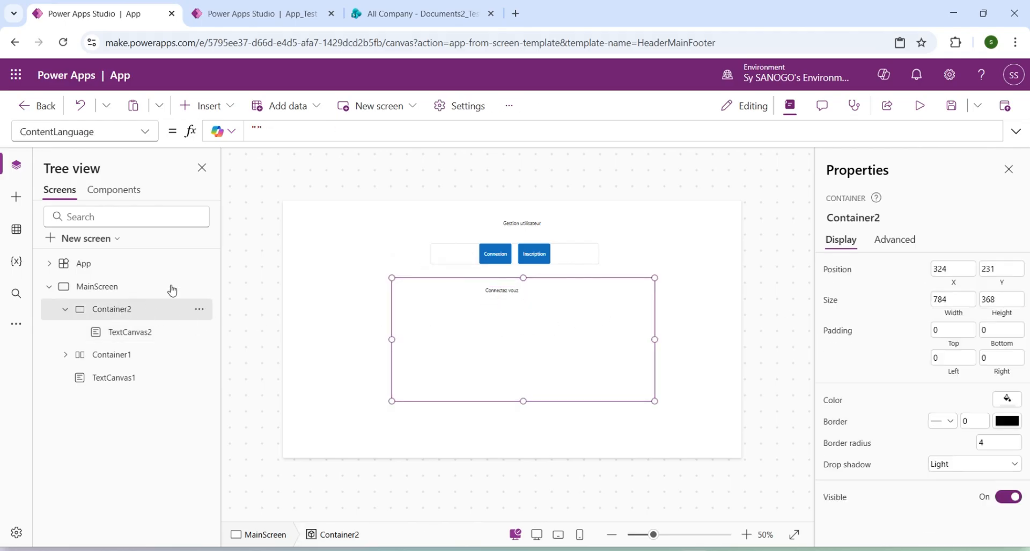
Insert two more text labels in Container2, one below the other along its left side.
click(202, 107)
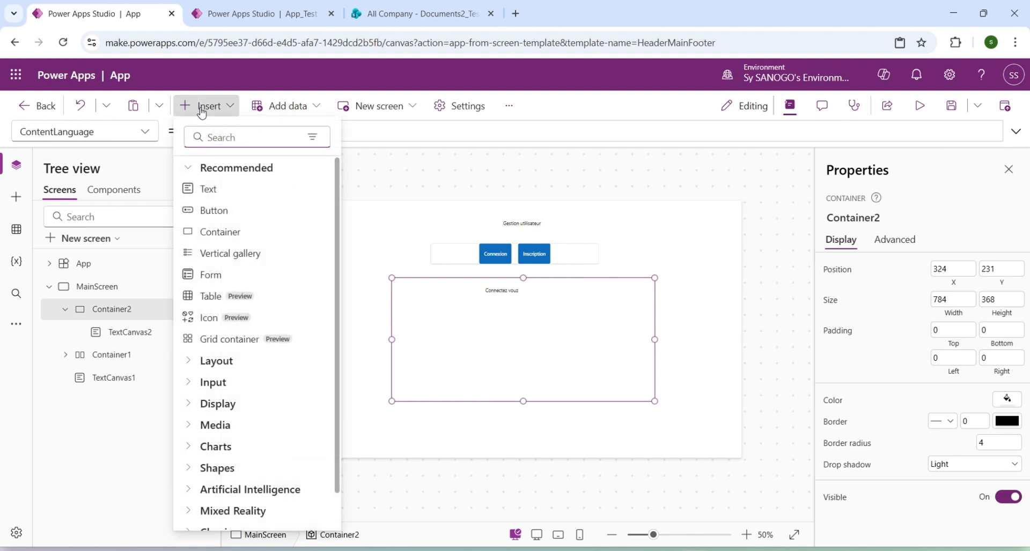
click(223, 190)
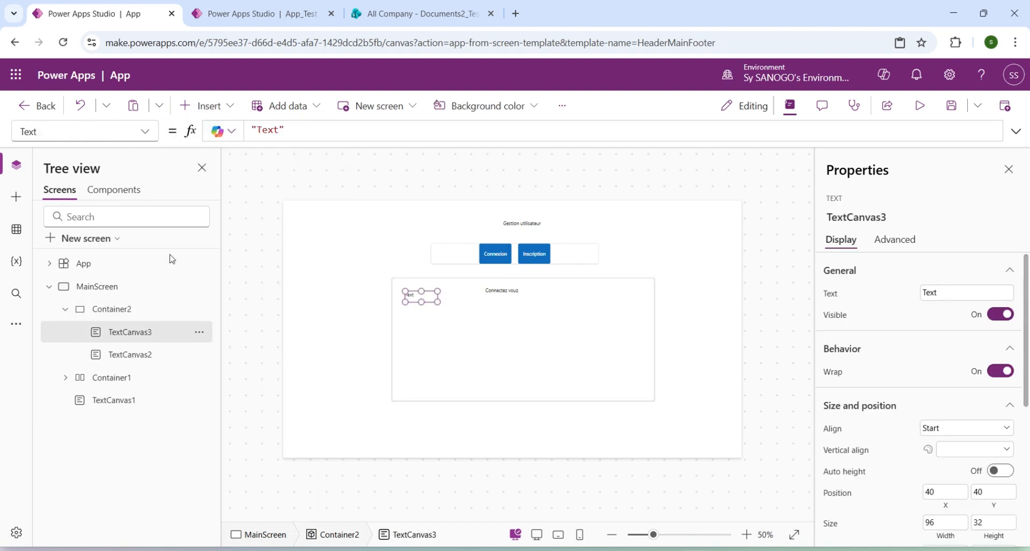
click(107, 311)
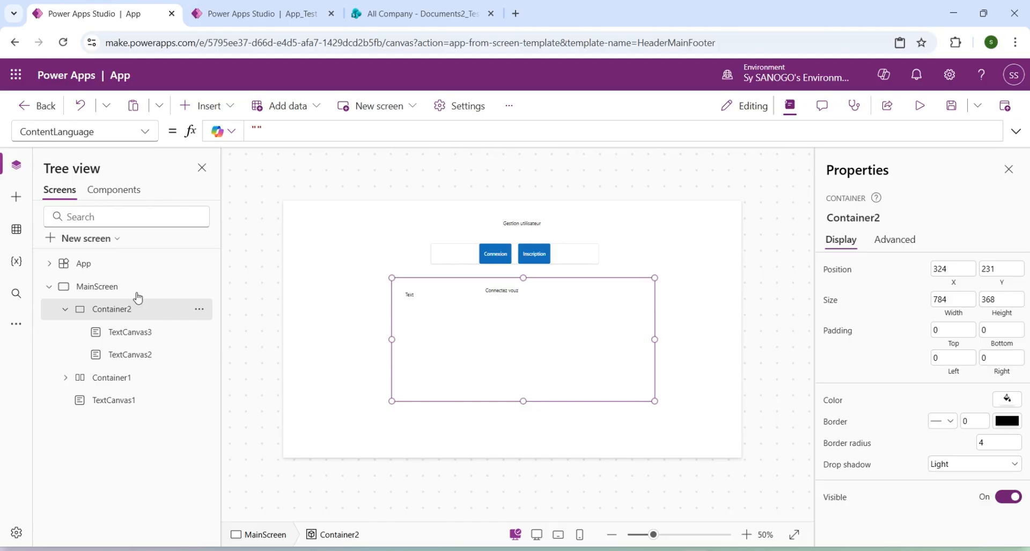
click(208, 106)
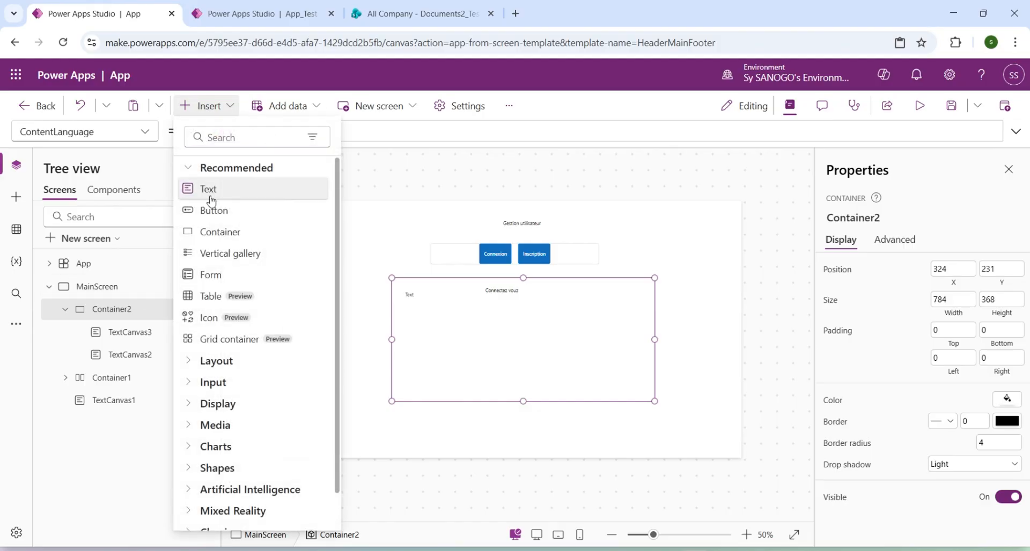
key(Escape)
drag(210, 201, 428, 361)
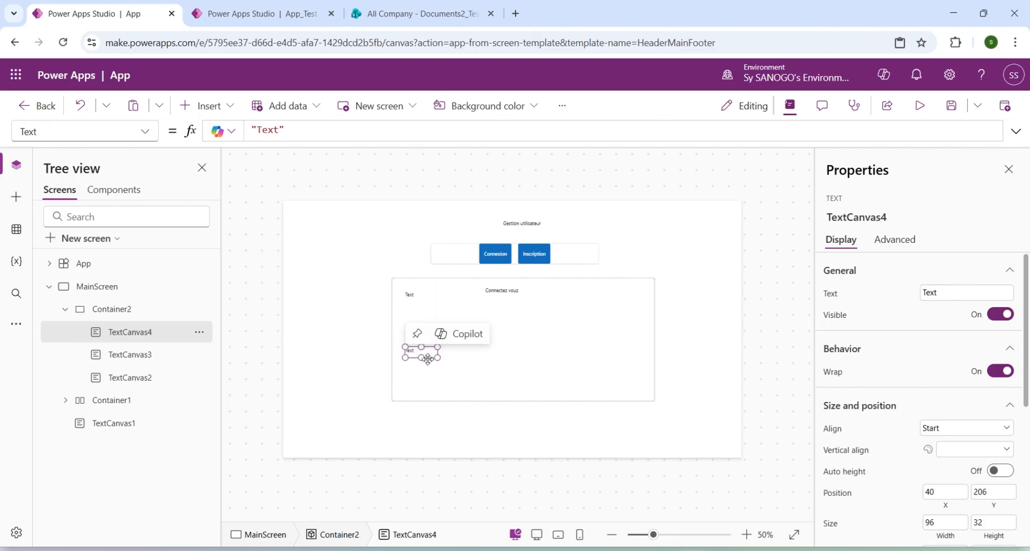
Move the upper text label to about X 28, Y 125 and the lower one to about X 30, Y 206.
click(410, 294)
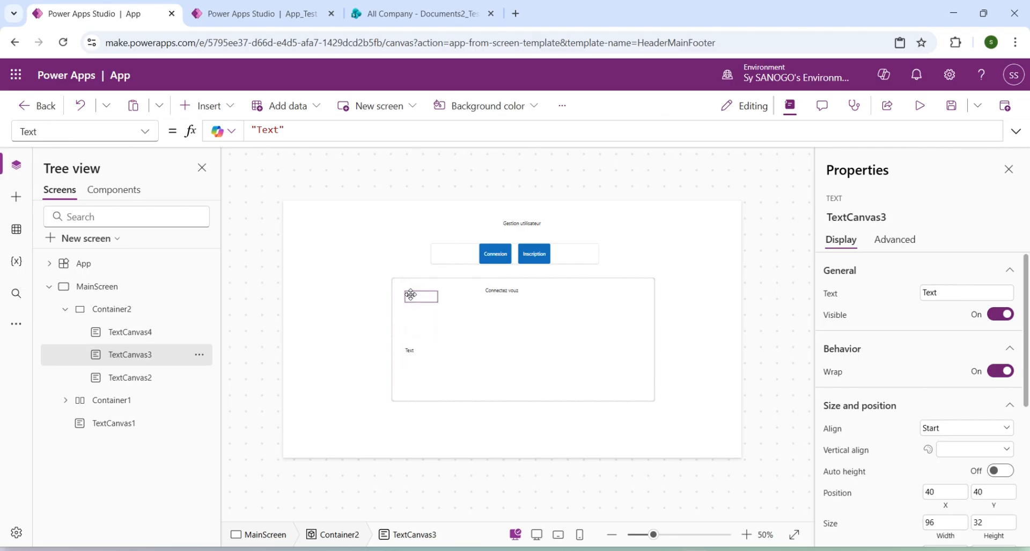
drag(411, 297, 406, 324)
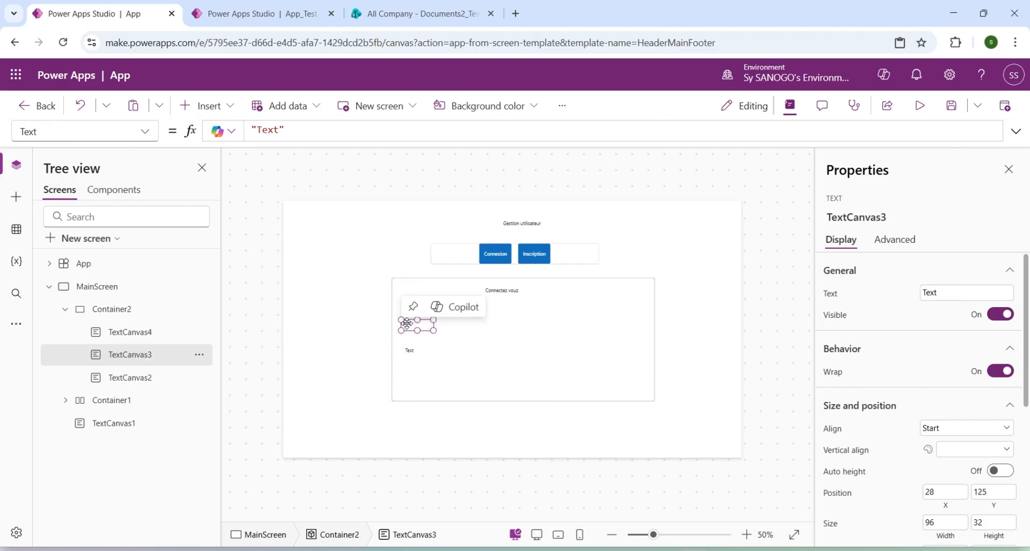
click(412, 350)
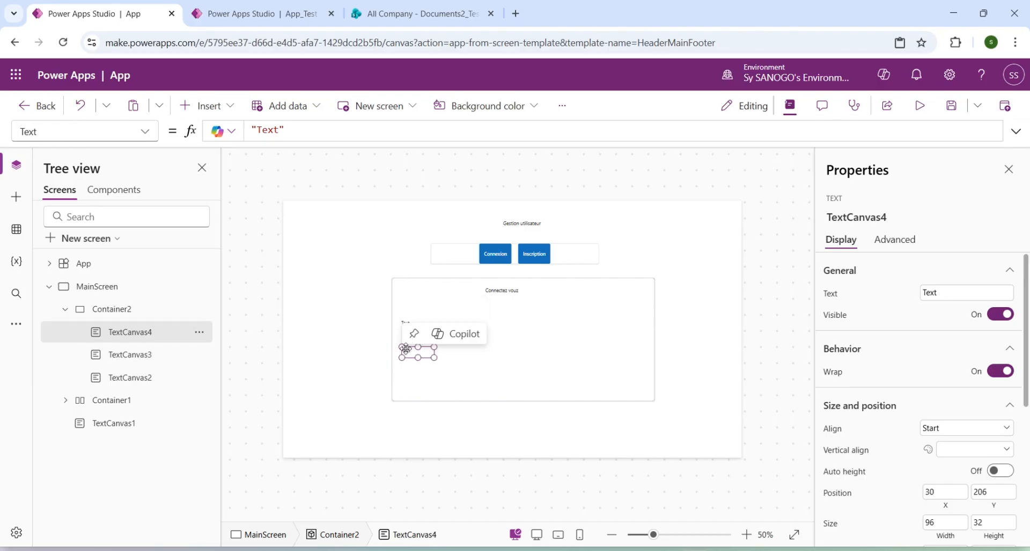
Insert a text input in Container2 beside the upper label, at about X 176, Y 125.
click(121, 308)
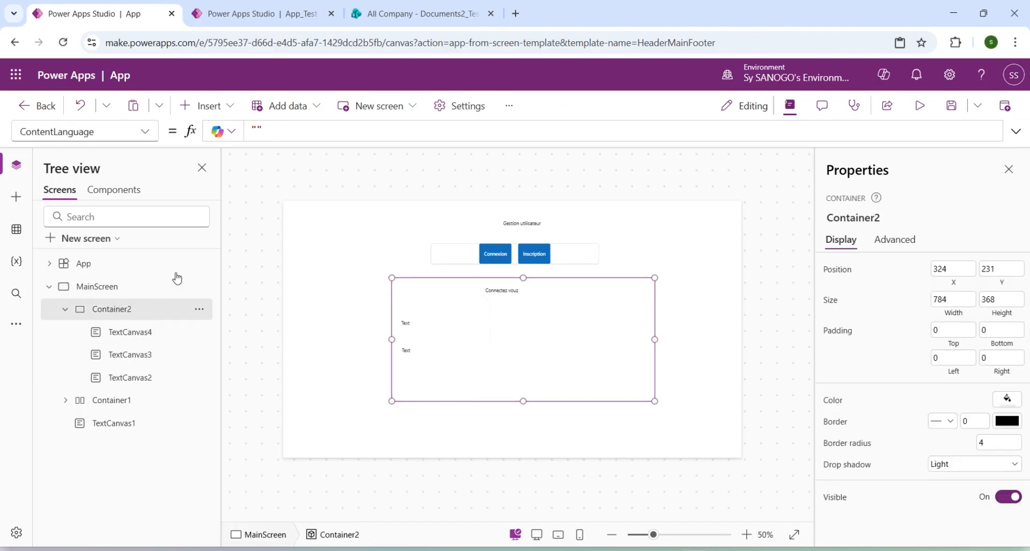
click(207, 105)
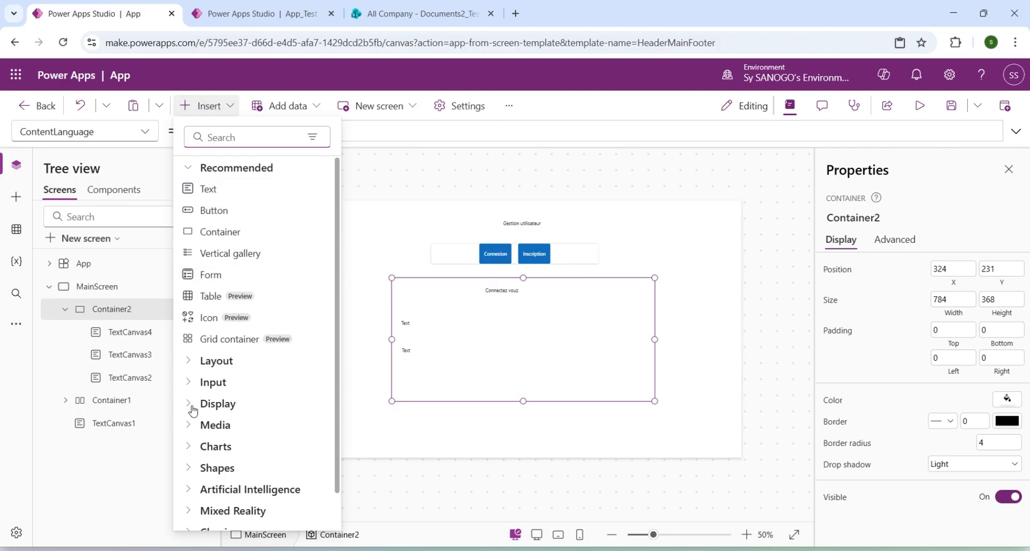
click(191, 383)
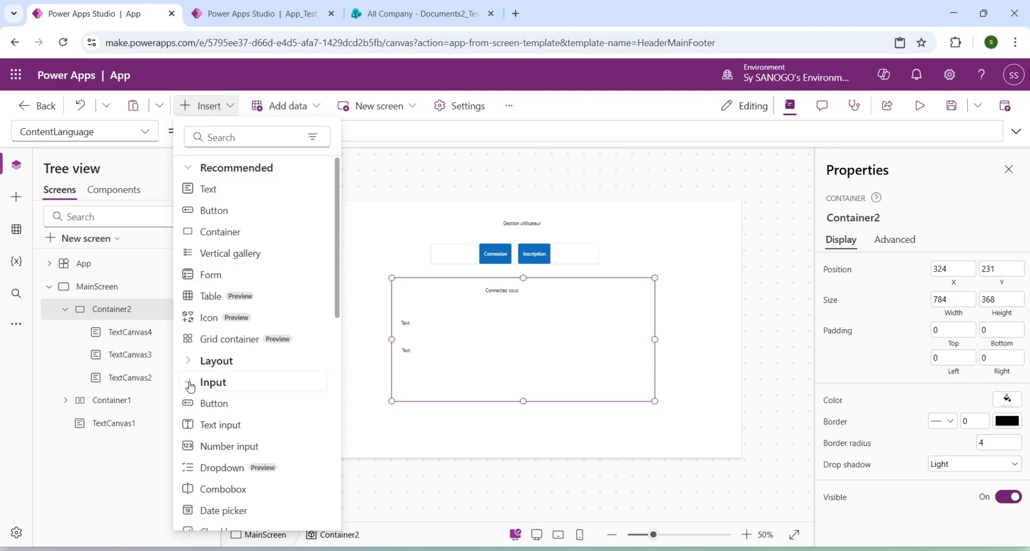
scroll(191, 387, down, 1)
scroll(190, 387, up, 1)
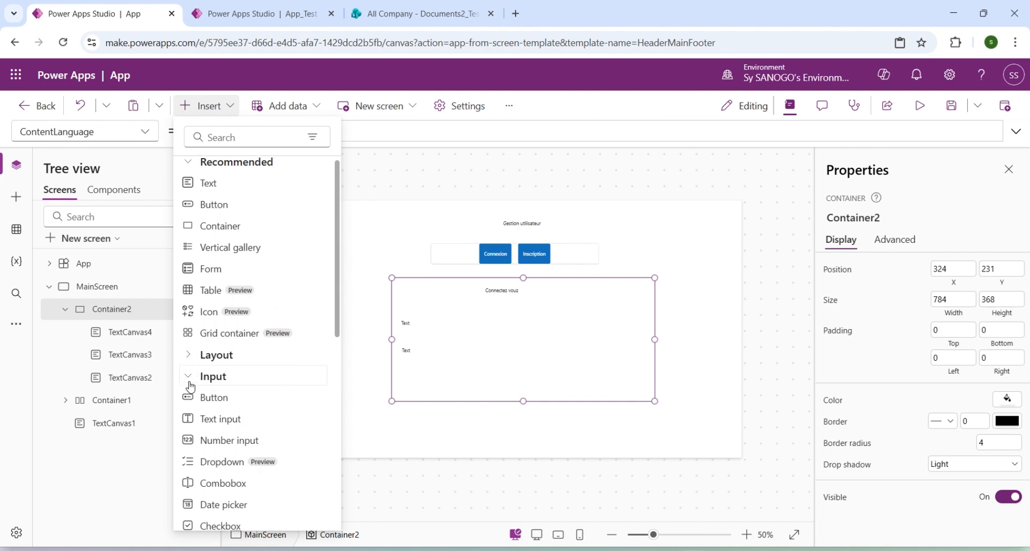
click(220, 421)
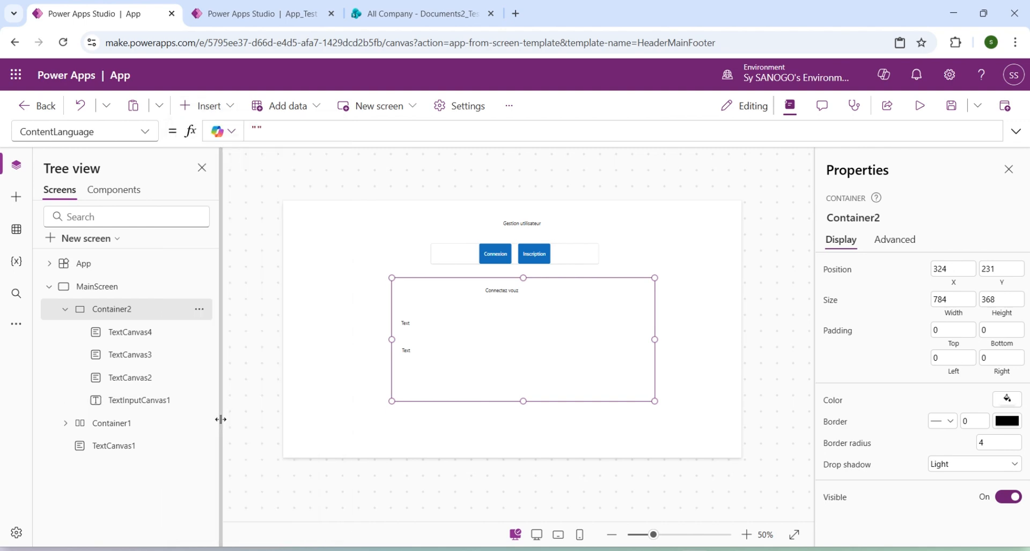
drag(478, 297, 522, 330)
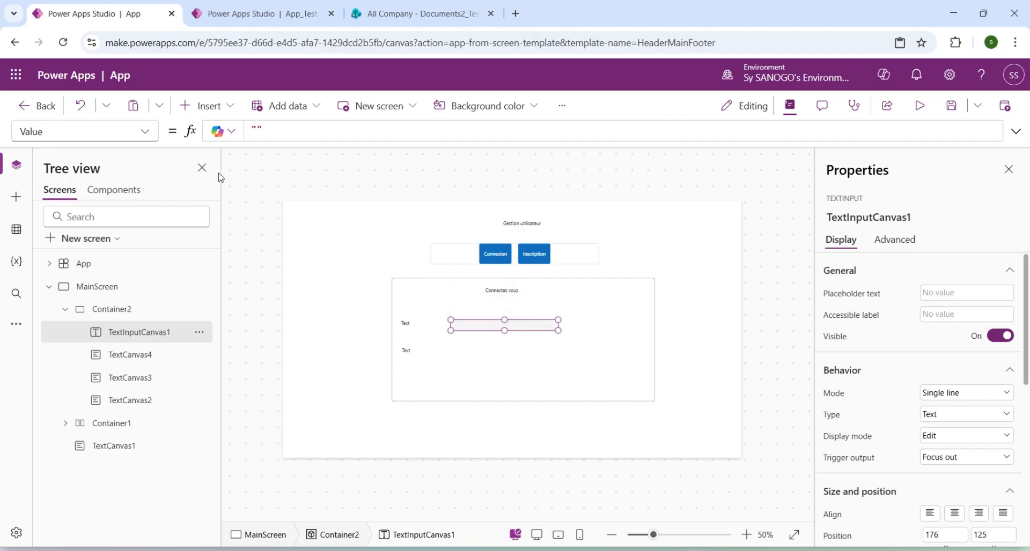
click(110, 309)
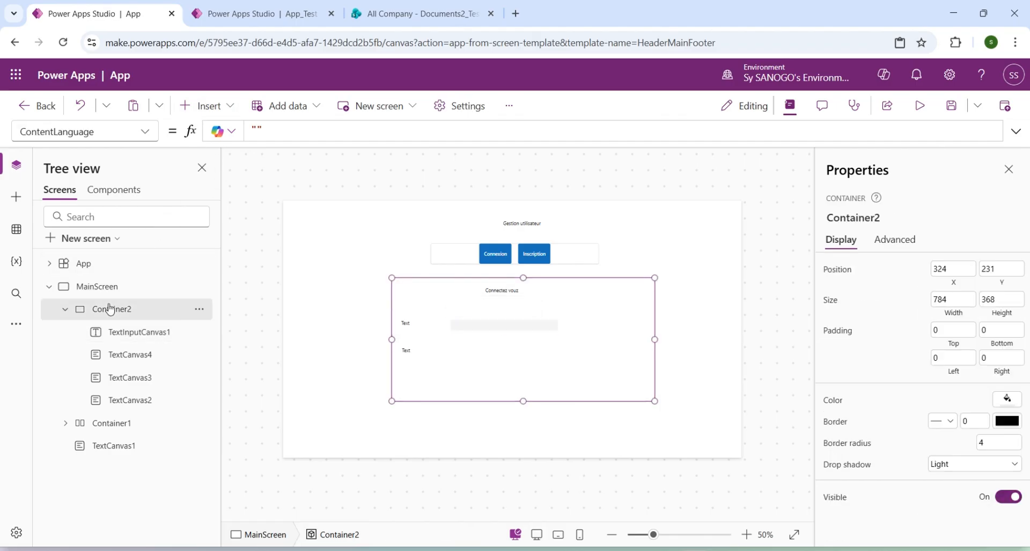
Insert a second text input in Container2 beside the lower text label, at about X 176, Y 190.
click(203, 106)
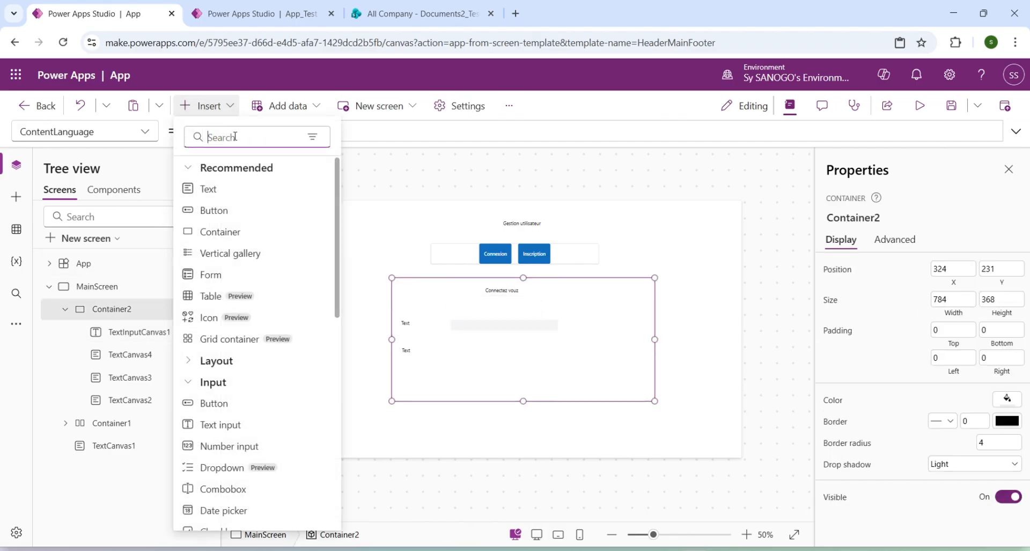
click(224, 425)
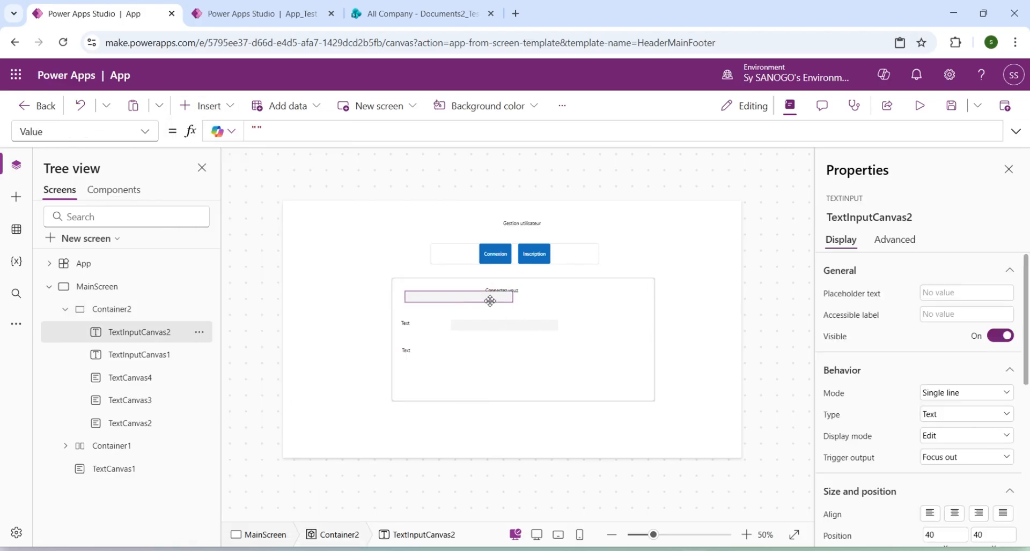
drag(487, 299, 537, 351)
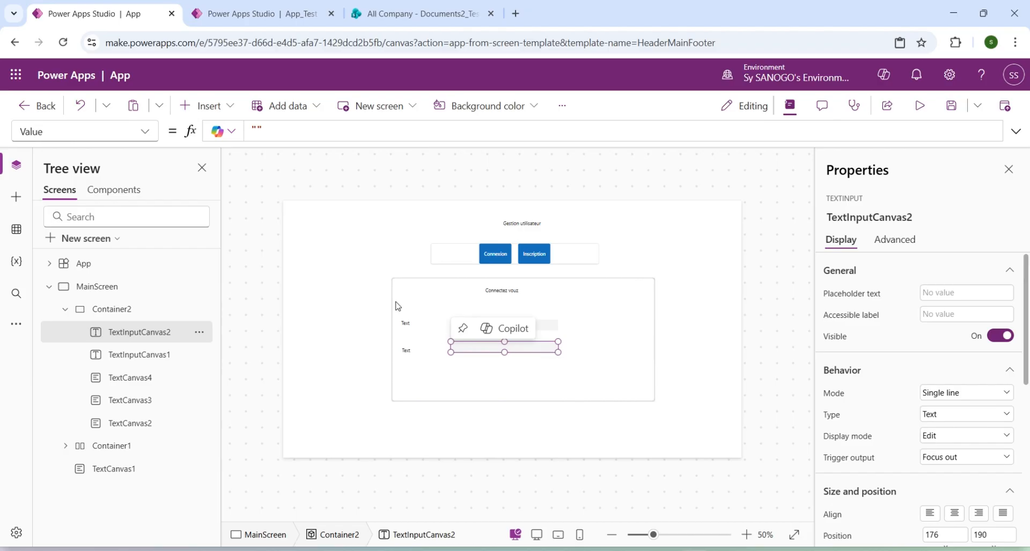
Add a button in Container2 centred below the two text inputs and set its text to "Valider".
click(122, 310)
click(207, 106)
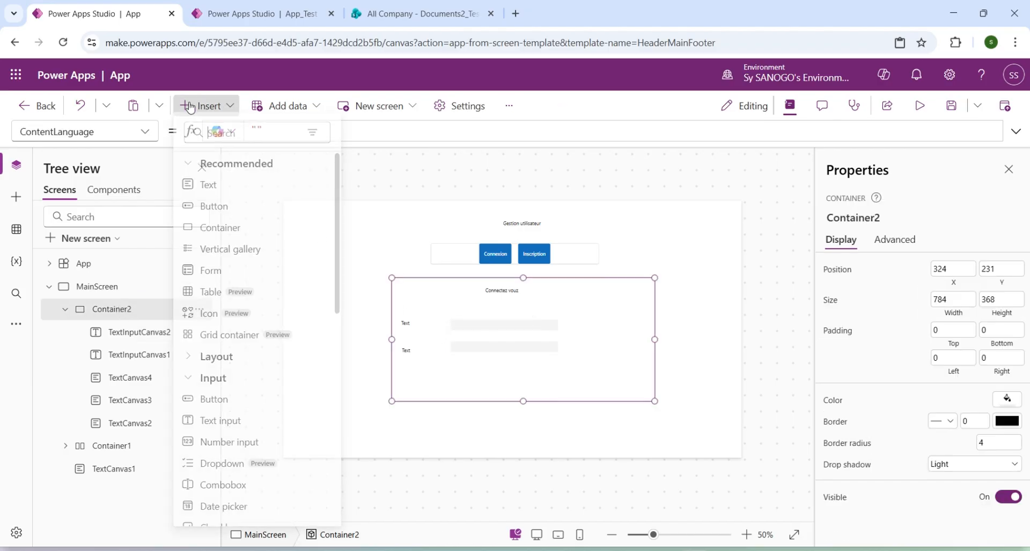
click(214, 209)
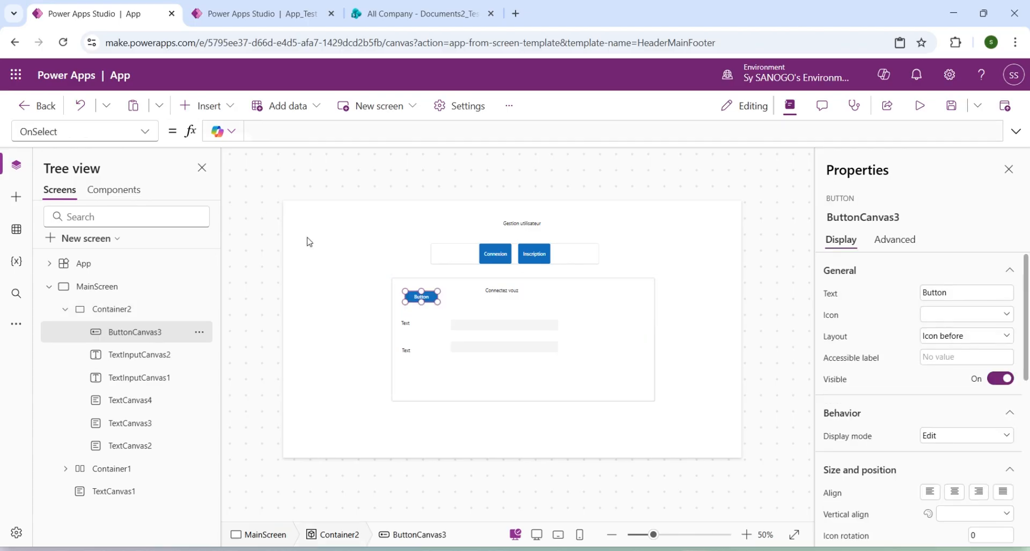
drag(428, 304, 518, 381)
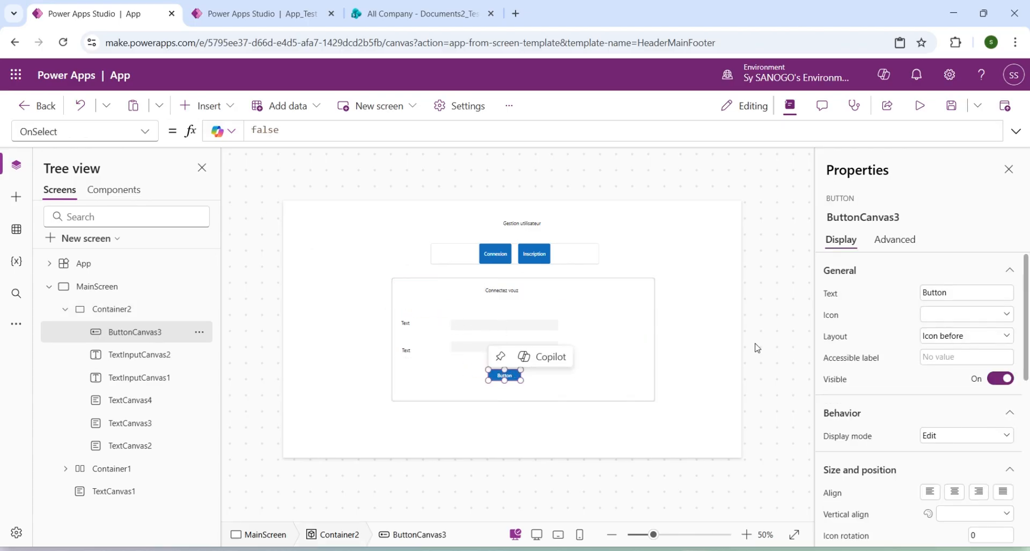
click(942, 292)
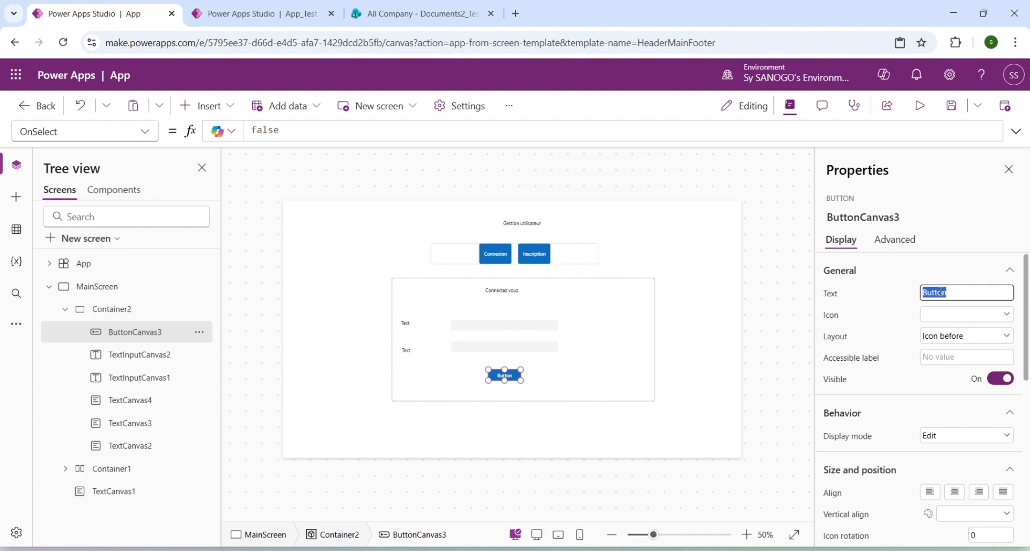
text(Valider)
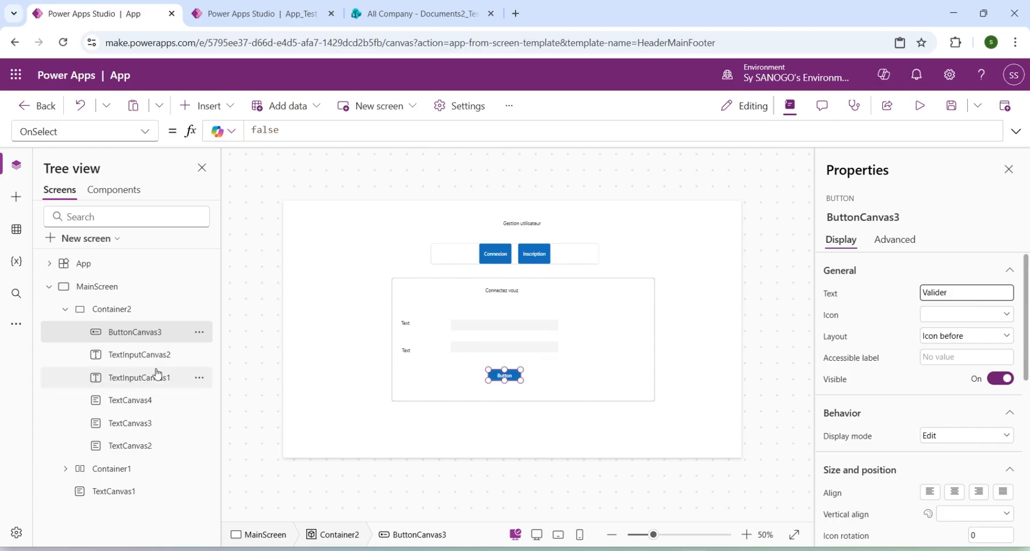
Rename Container2 as ContainerConnexion and collapse its contents.
double_click(119, 312)
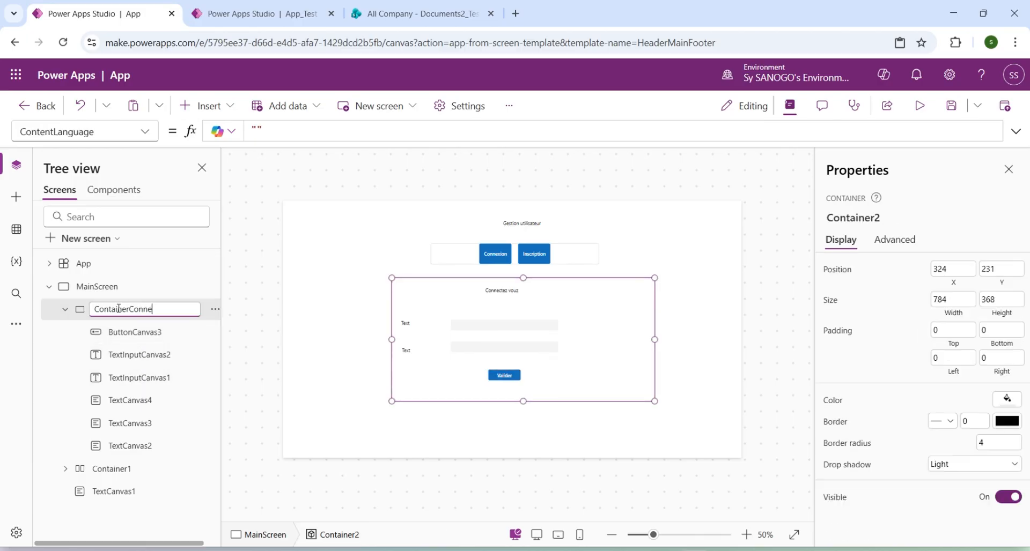
key(Return)
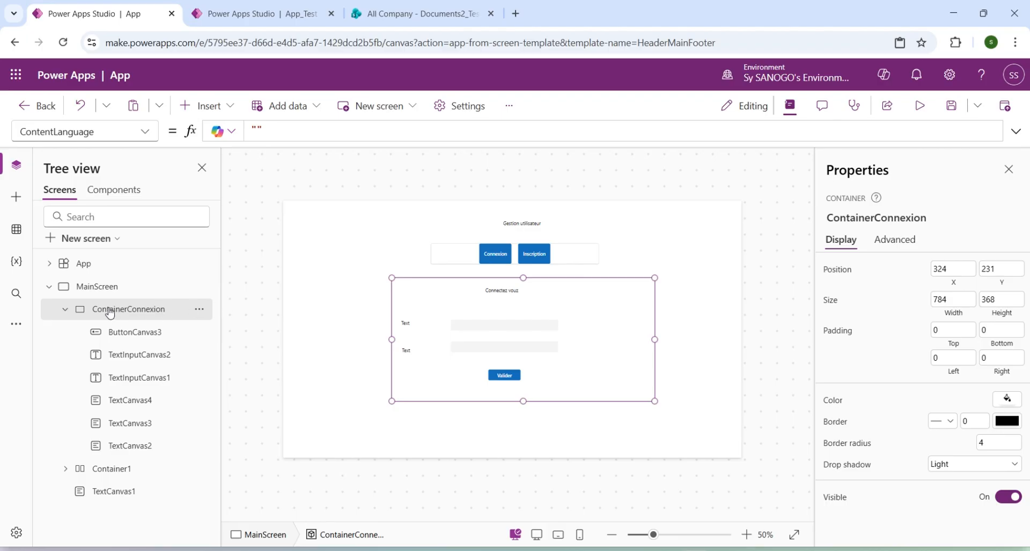
click(65, 311)
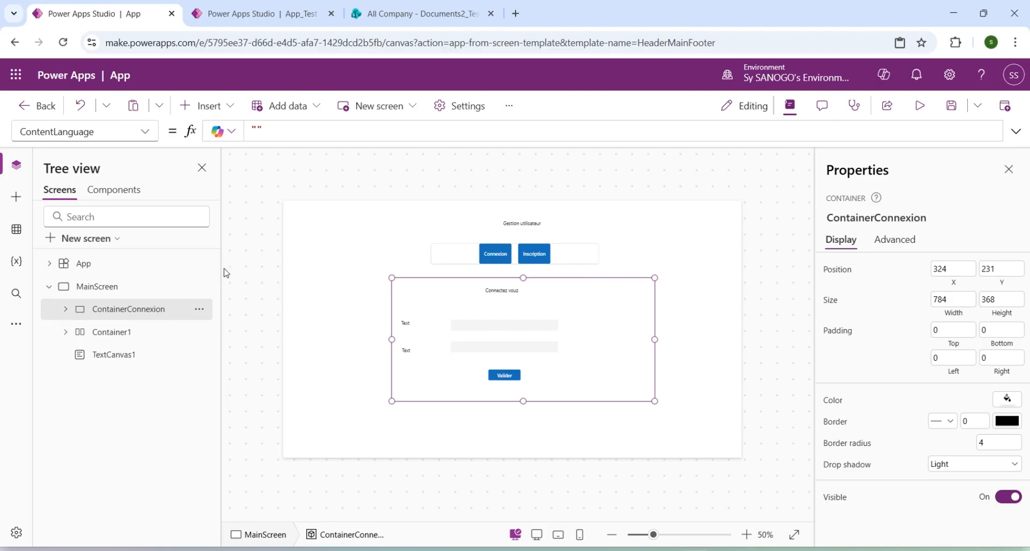
Insert a new container on MainScreen over ContainerConnexion, at about X 324, Y 231 and sized about 784 by 434.
click(109, 292)
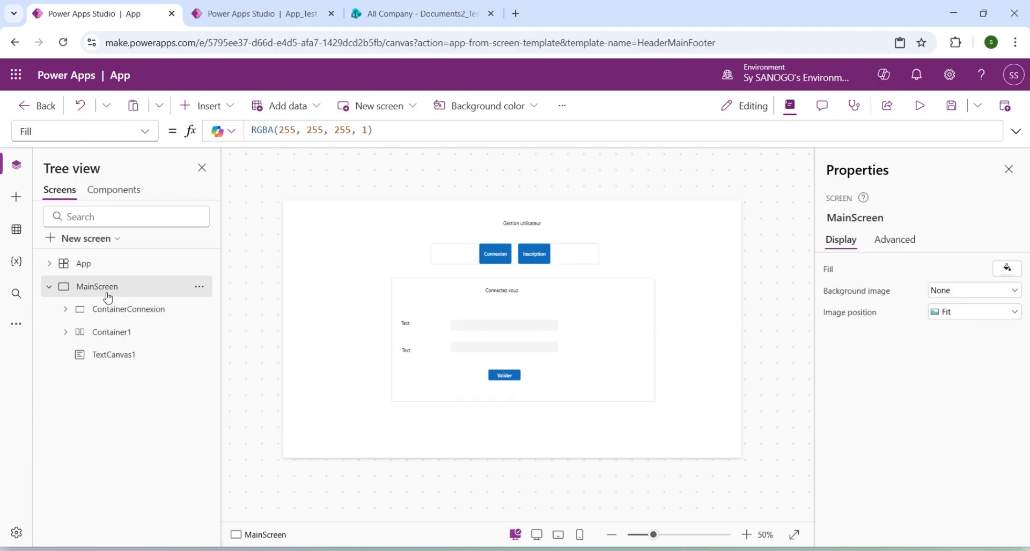
click(207, 105)
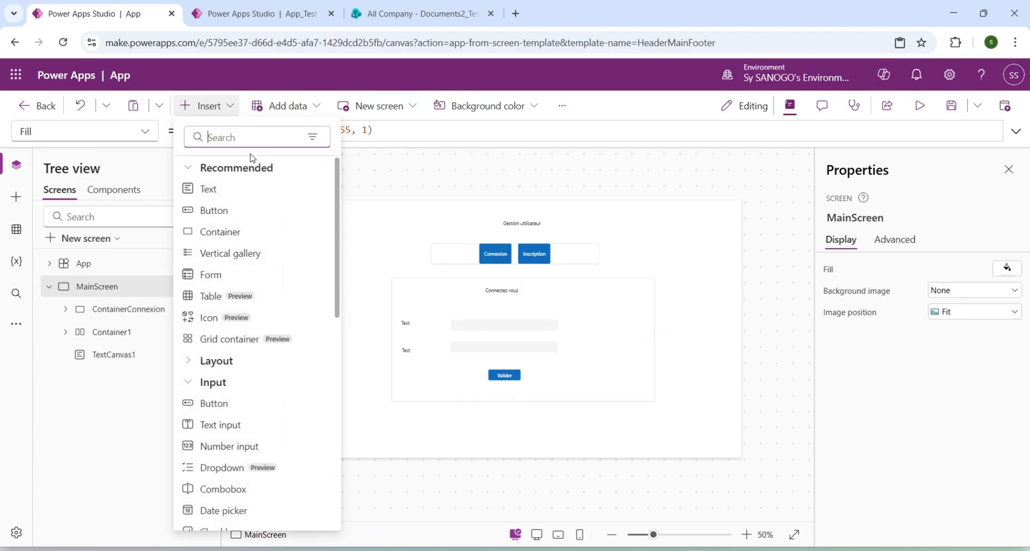
click(220, 232)
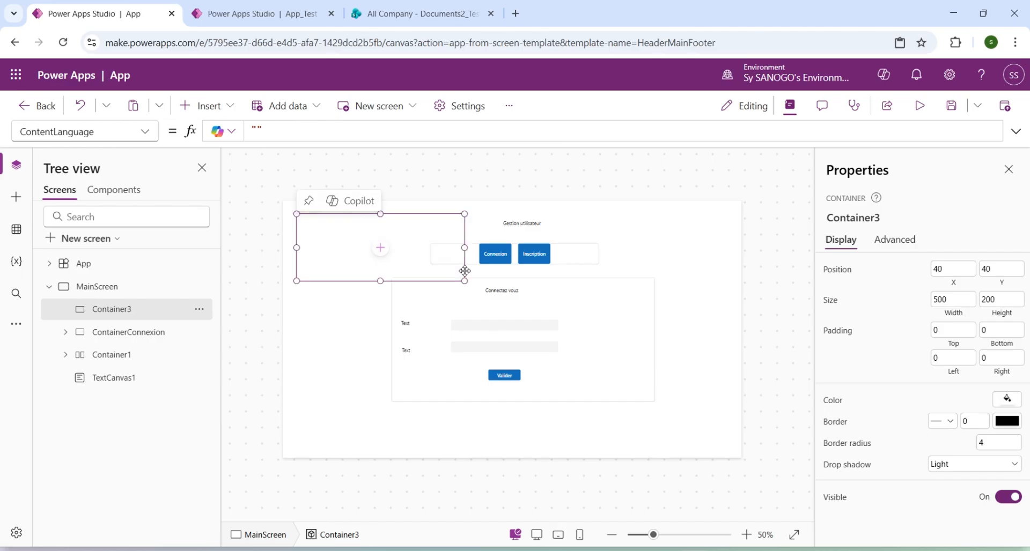
drag(472, 289, 655, 401)
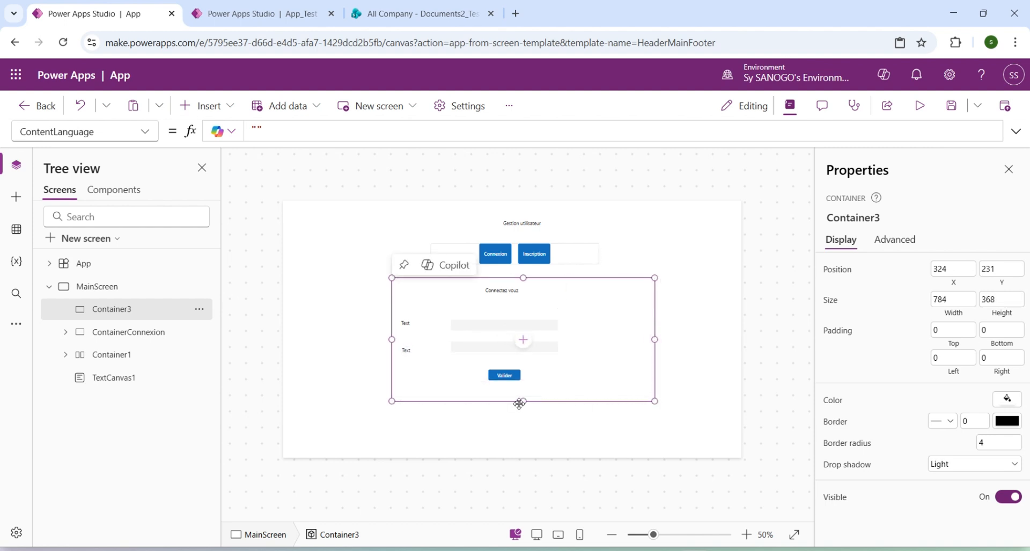
drag(523, 404, 522, 426)
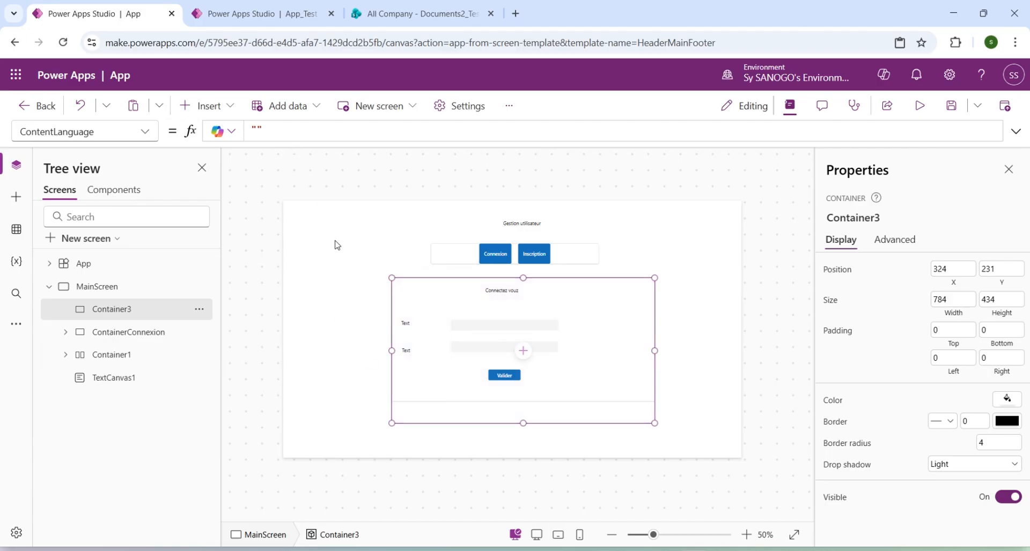
Rename the new container as ContainerInscription.
double_click(127, 311)
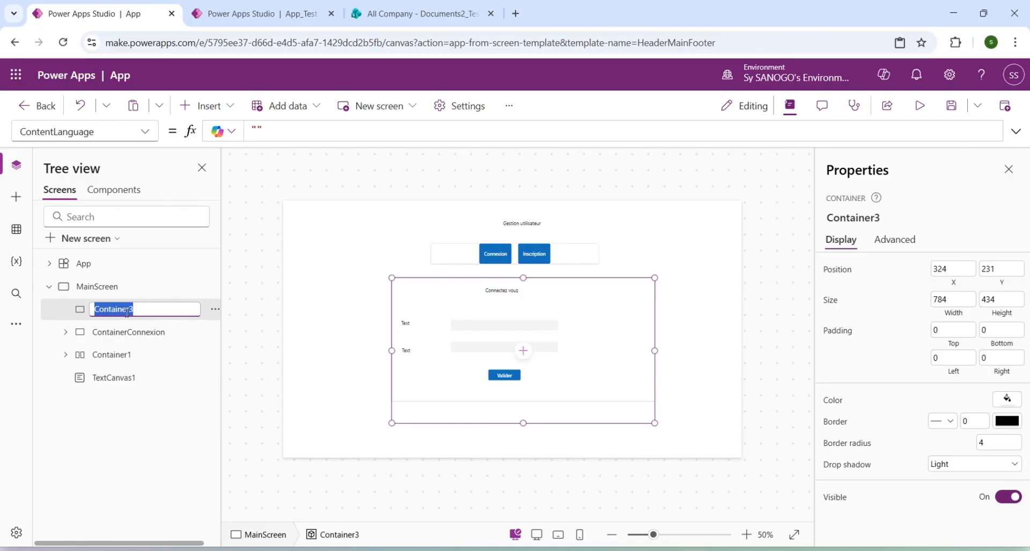
key(Right)
key(BackSpace)
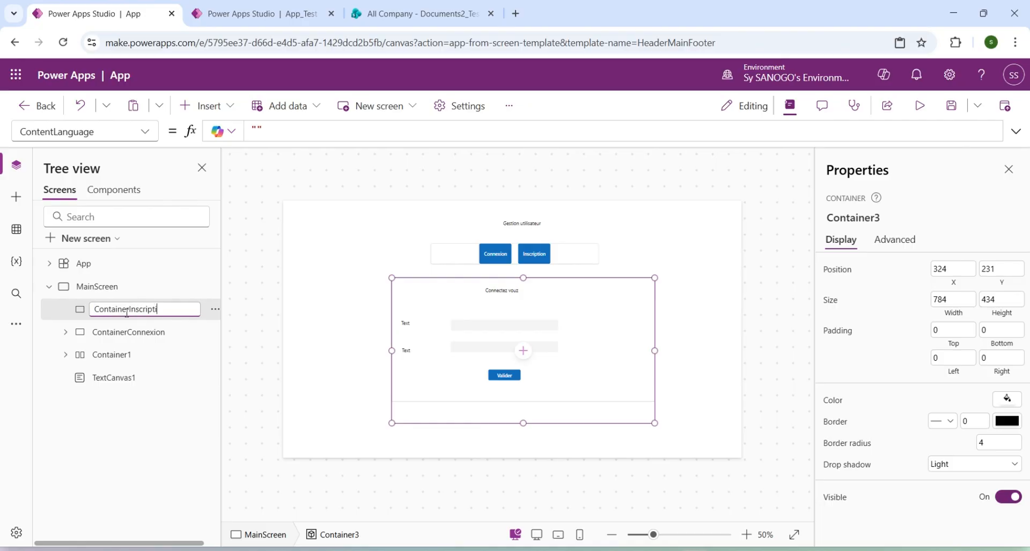
key(Return)
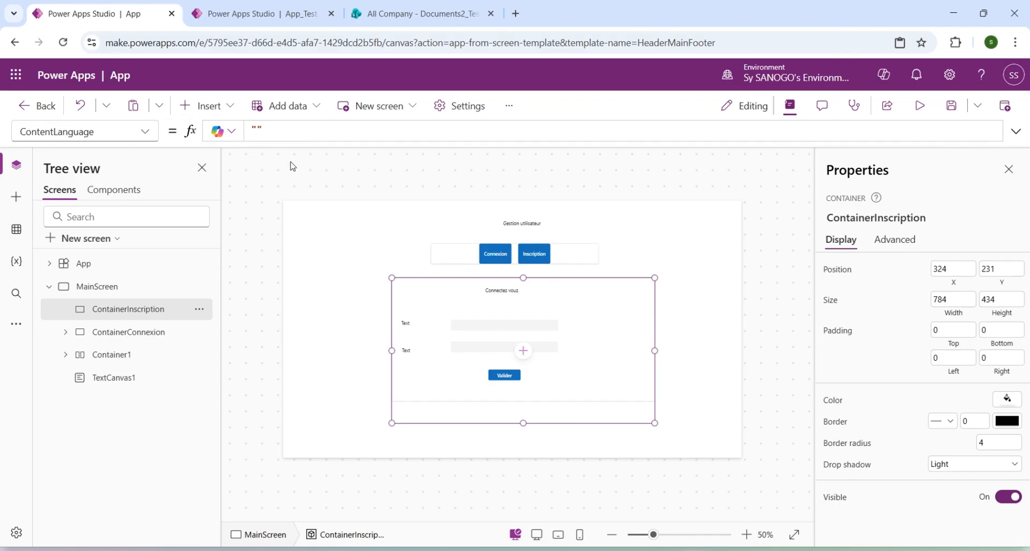
Switch to the App_Test preview, examine the fields of its Inscription form, and return to the new app.
click(258, 15)
click(562, 228)
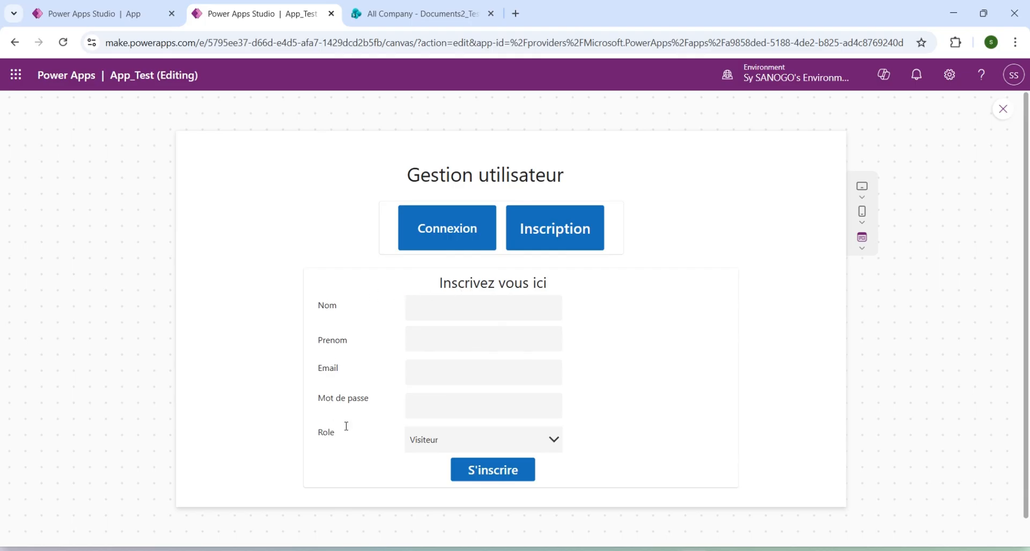
click(110, 18)
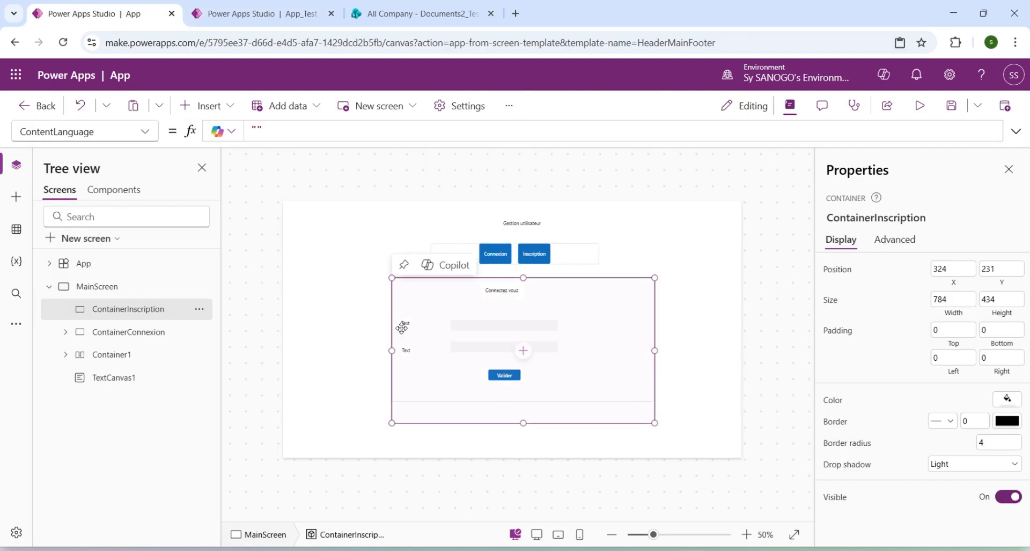
Set the Visible property of ContainerConnexion to false.
click(118, 335)
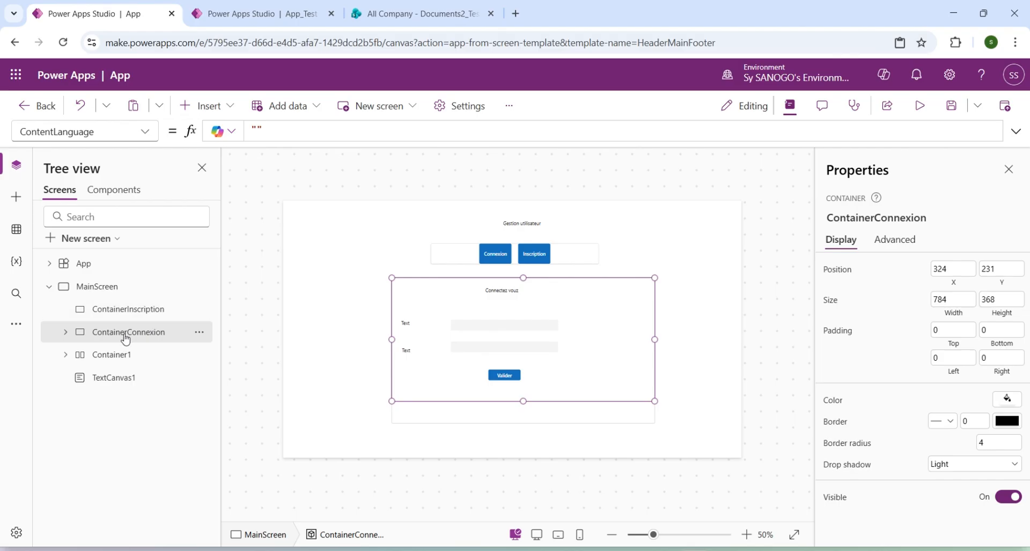
click(144, 132)
scroll(93, 365, down, 3)
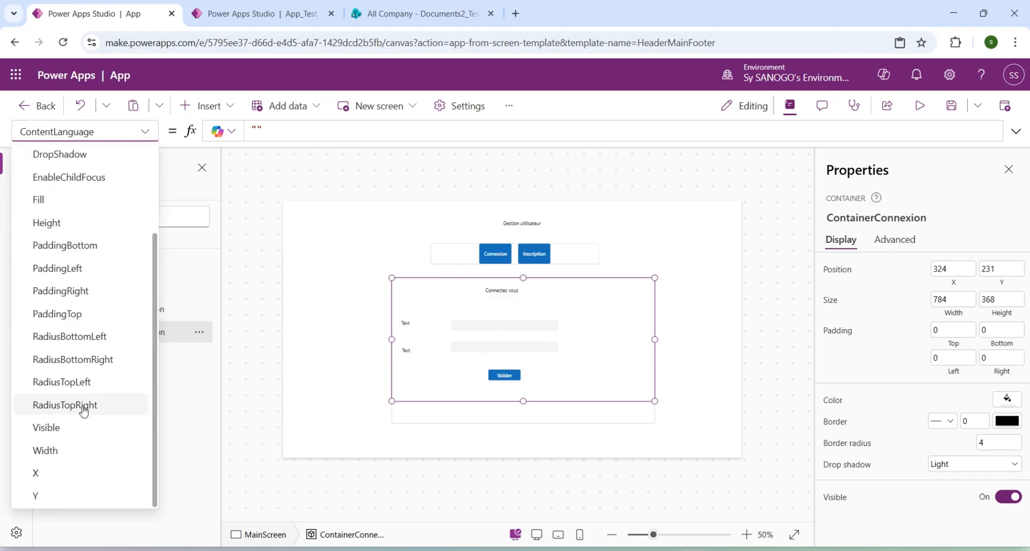
click(51, 428)
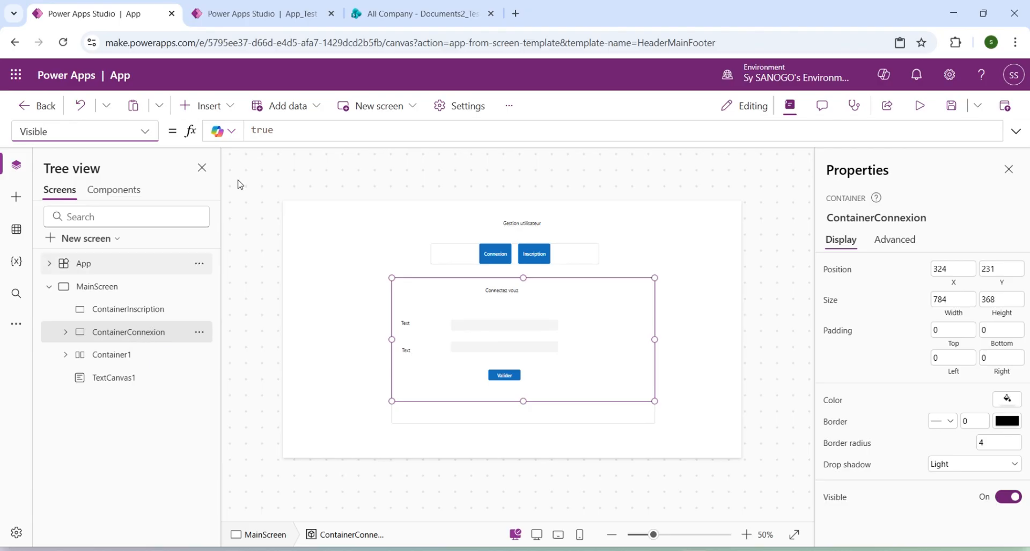
double_click(263, 131)
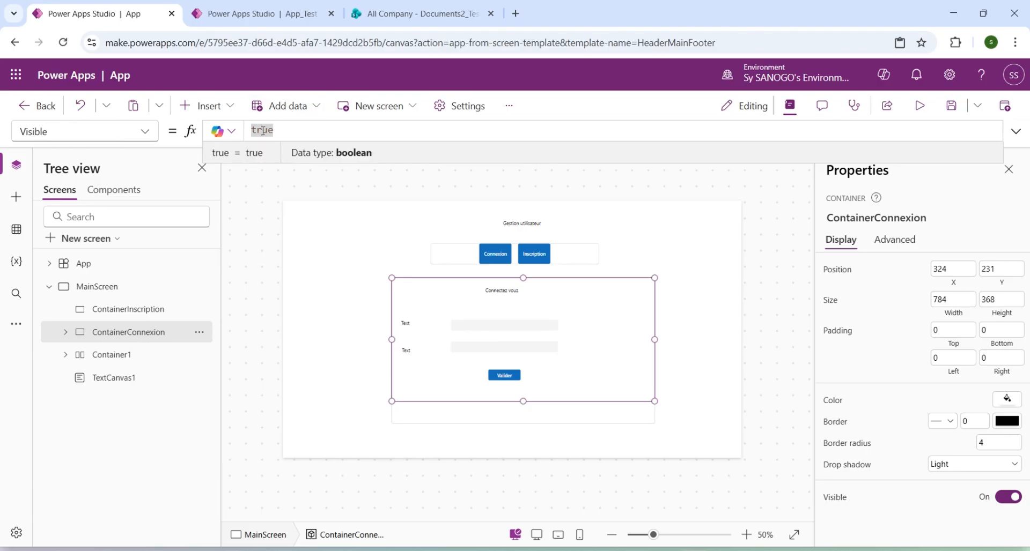
text(f)
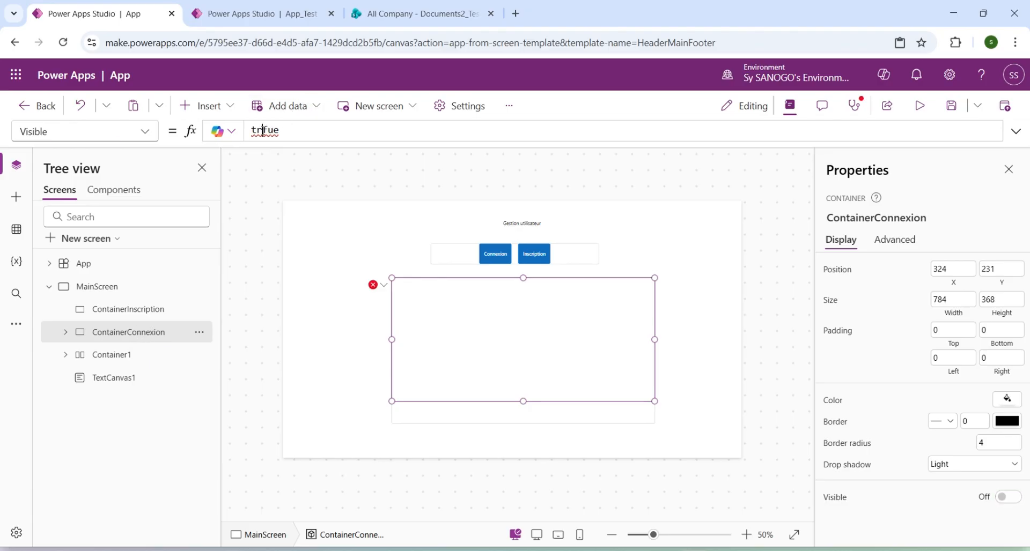
double_click(264, 130)
text(fasle)
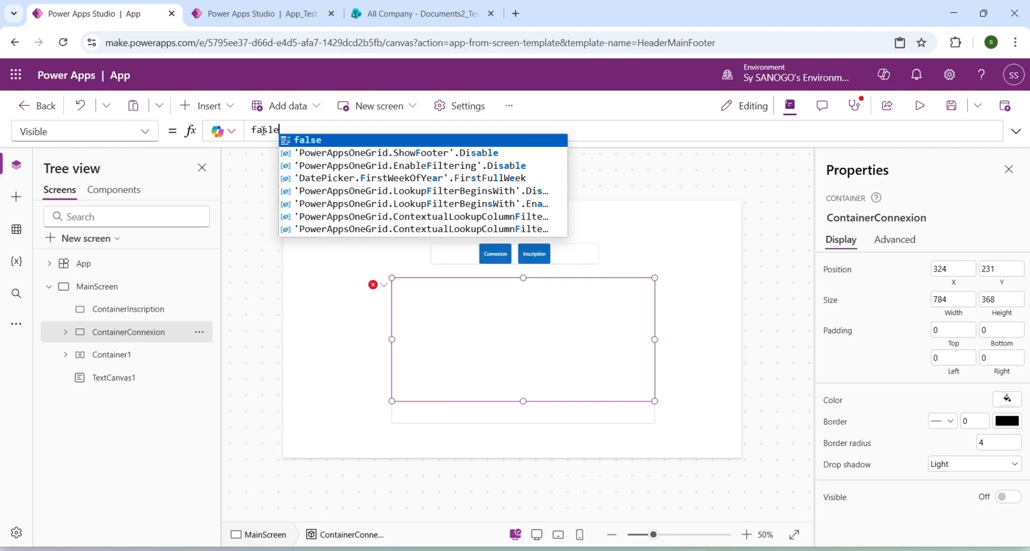
key(Return)
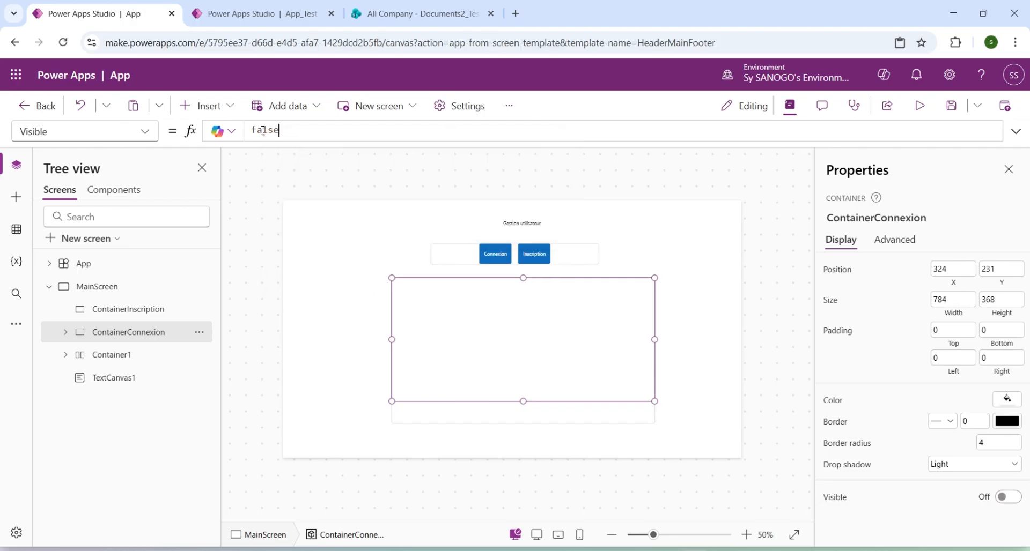
Add a text heading reading "Inscrivez vous" near the upper middle of ContainerInscription, sized about 232 by 42.
click(124, 314)
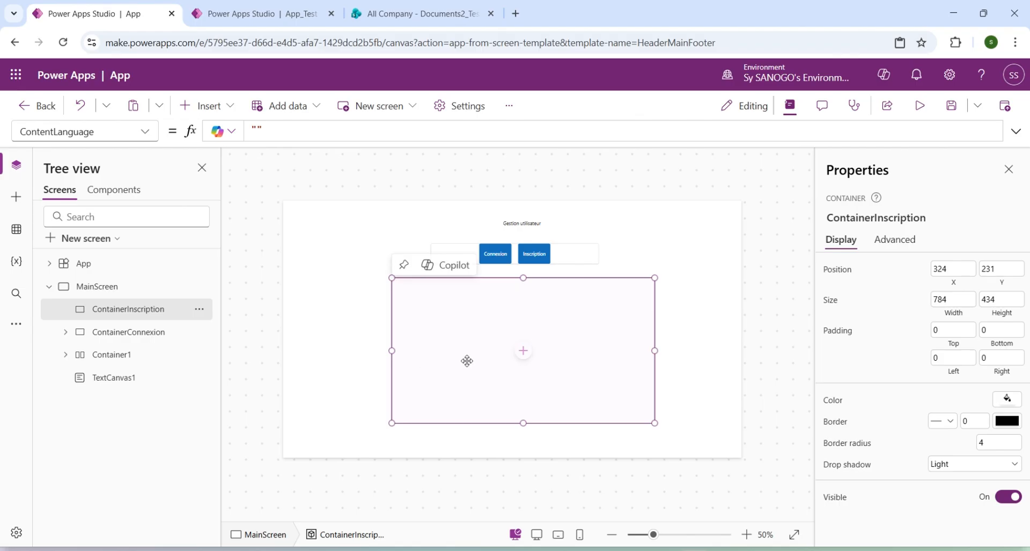
click(523, 351)
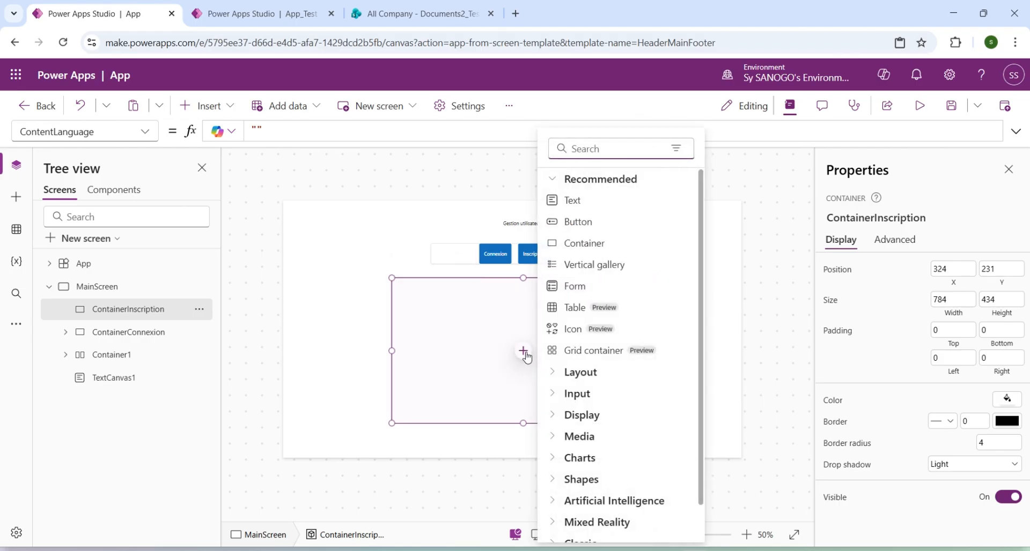
click(578, 206)
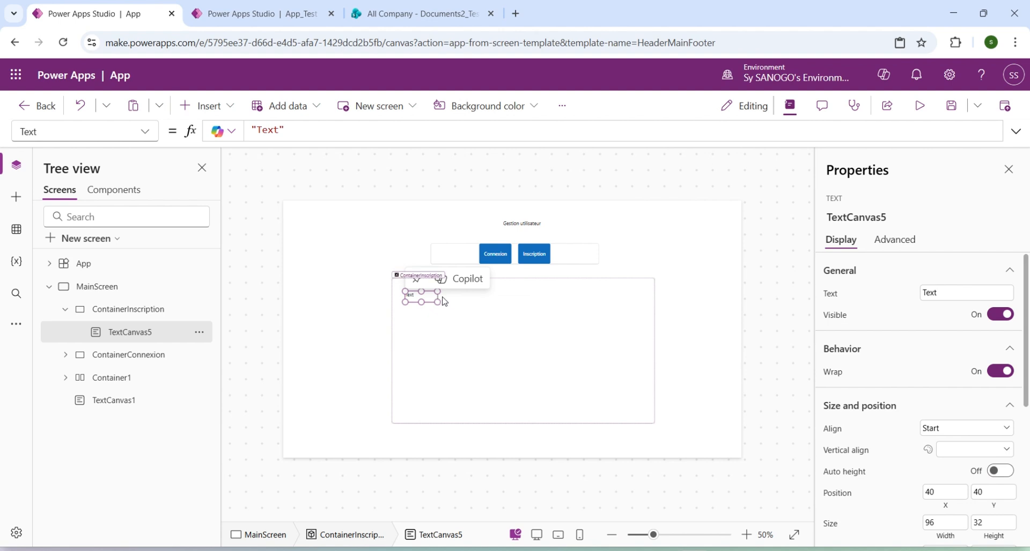
drag(438, 298, 552, 304)
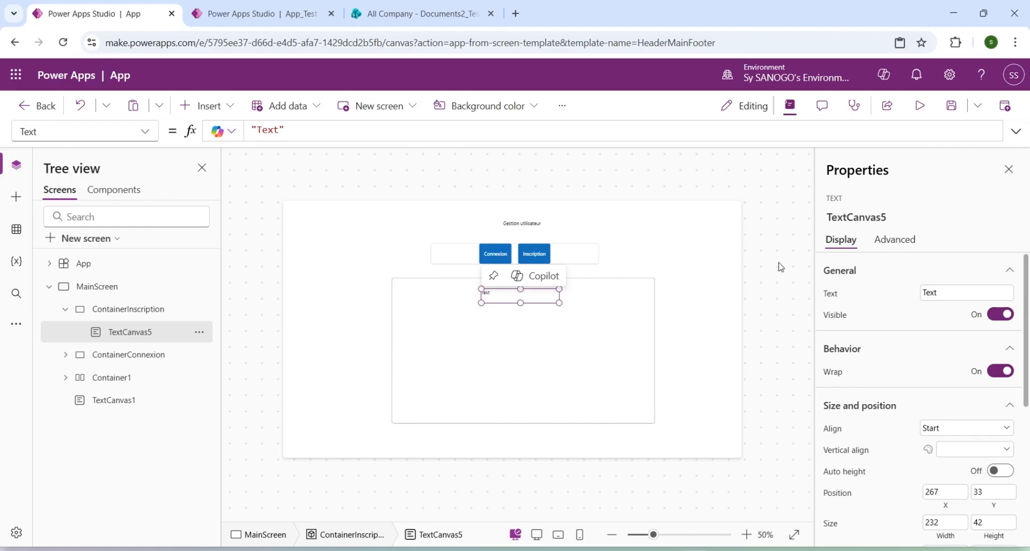
double_click(932, 290)
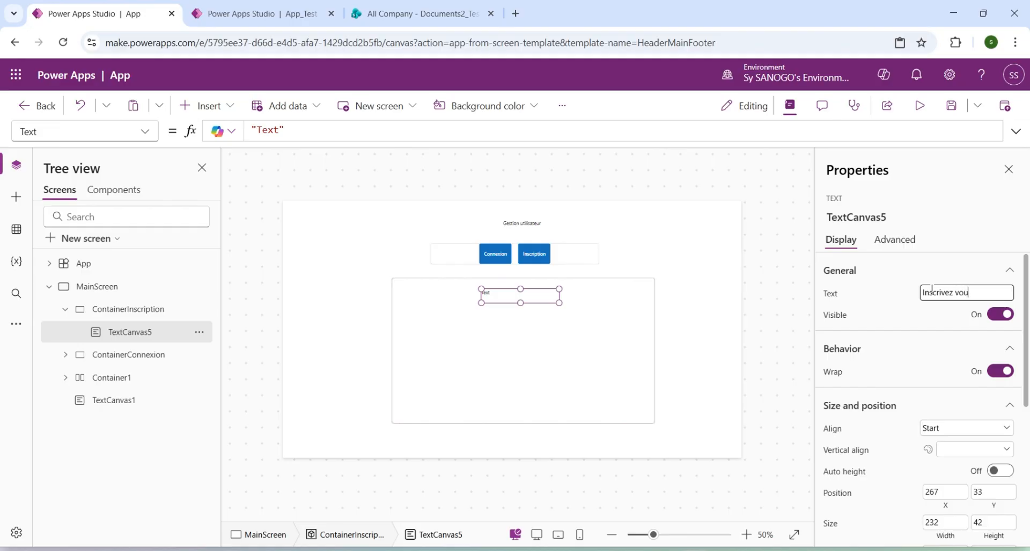
text(Inscrivez vous)
Add five text labels inside ContainerInscription.
click(490, 343)
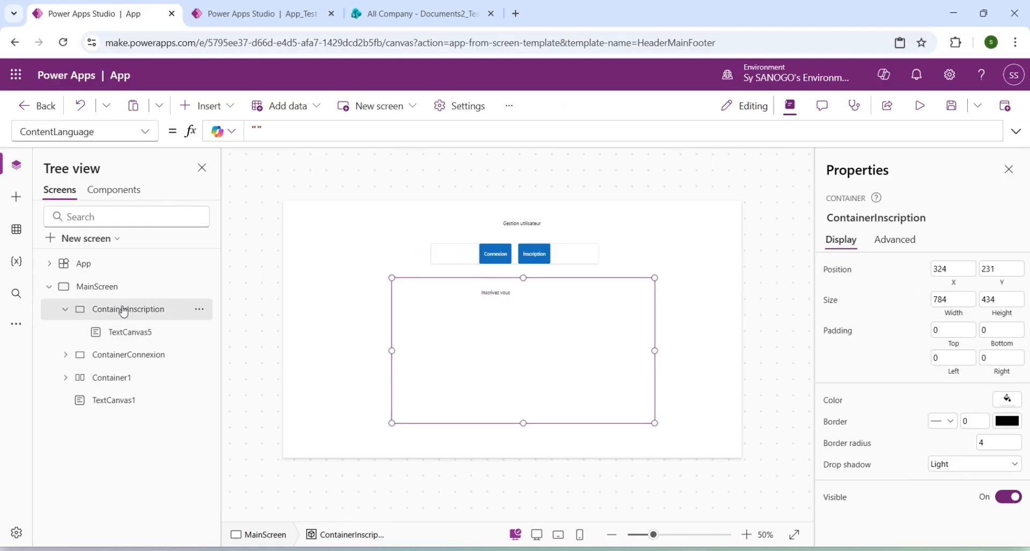
click(196, 110)
click(223, 192)
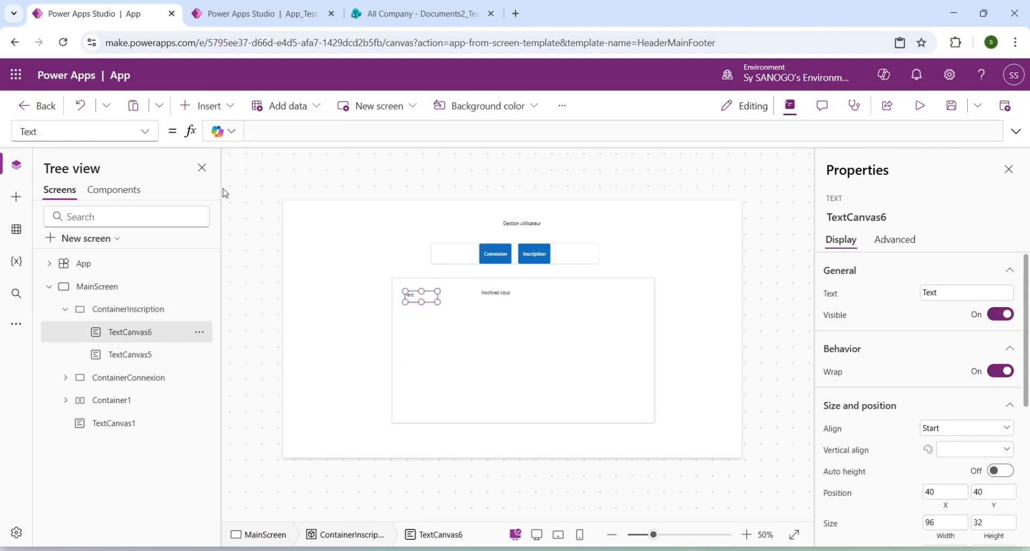
click(124, 310)
click(188, 109)
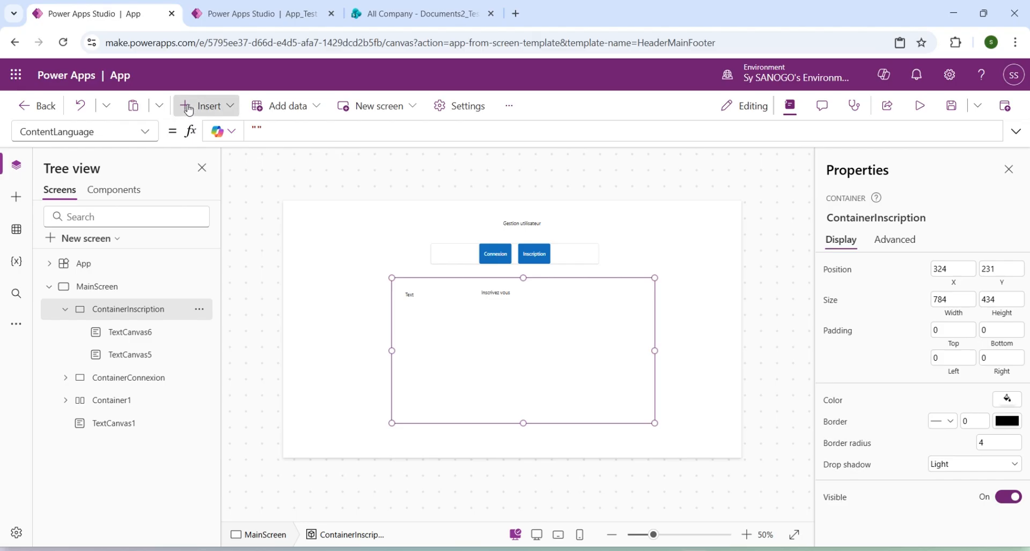
click(207, 189)
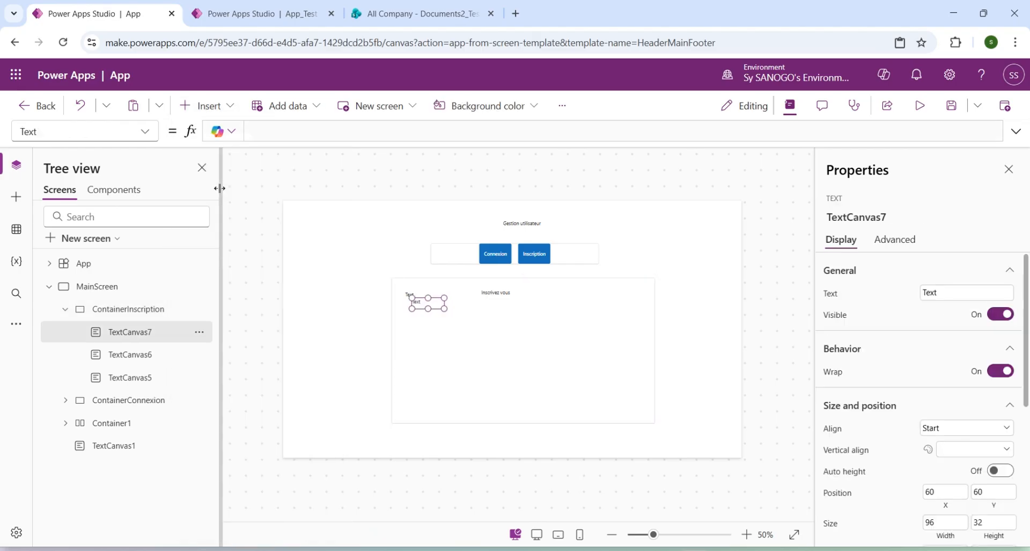
click(126, 311)
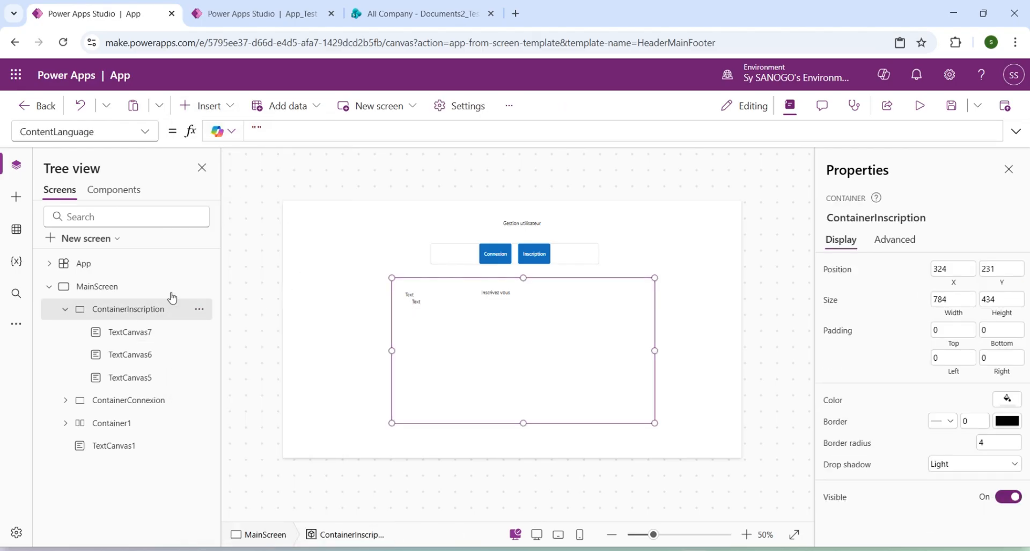
click(193, 105)
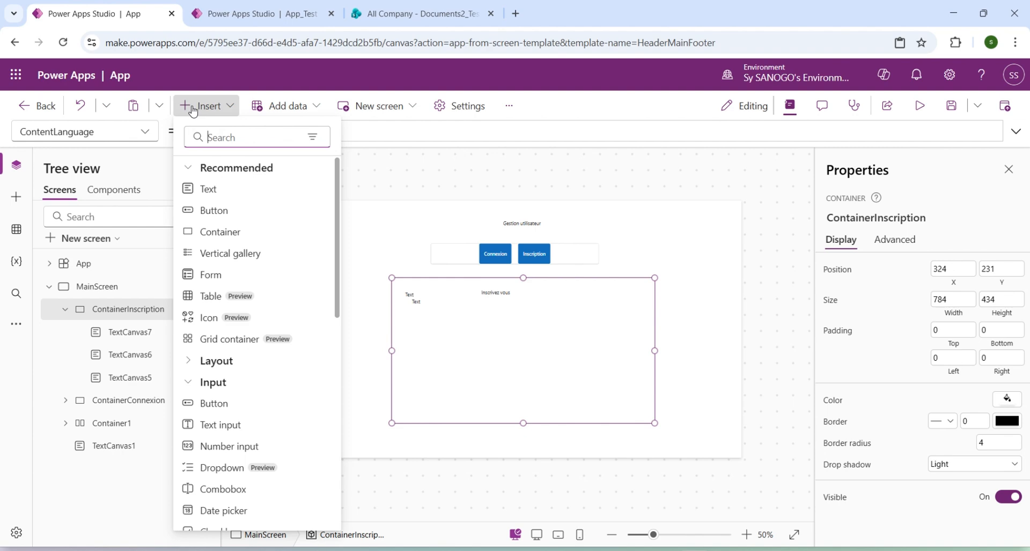
click(209, 190)
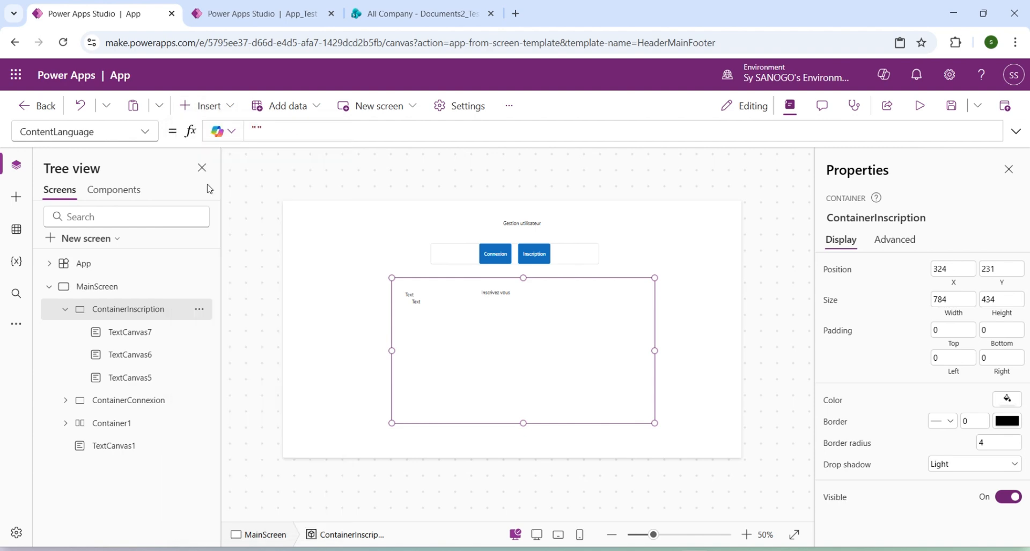
click(126, 311)
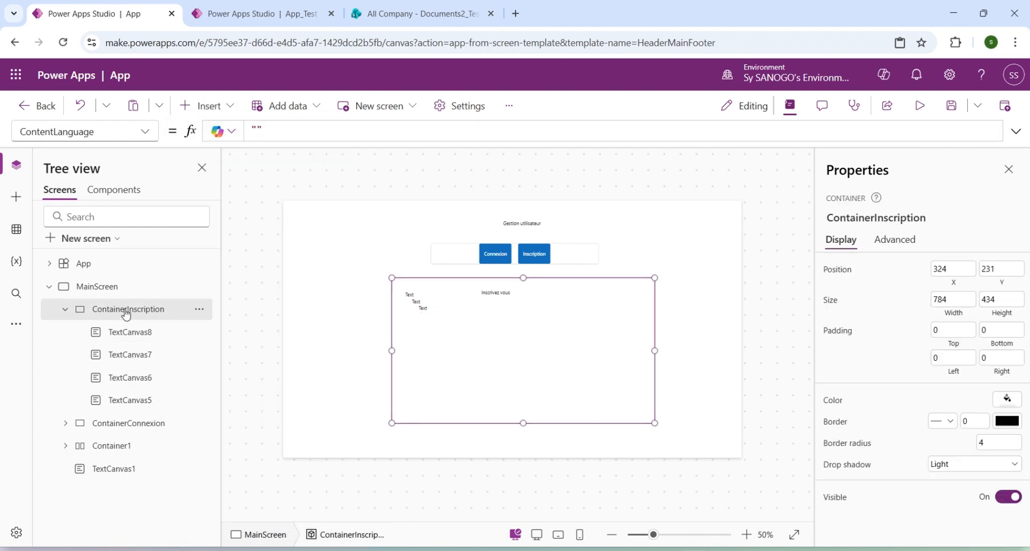
click(202, 109)
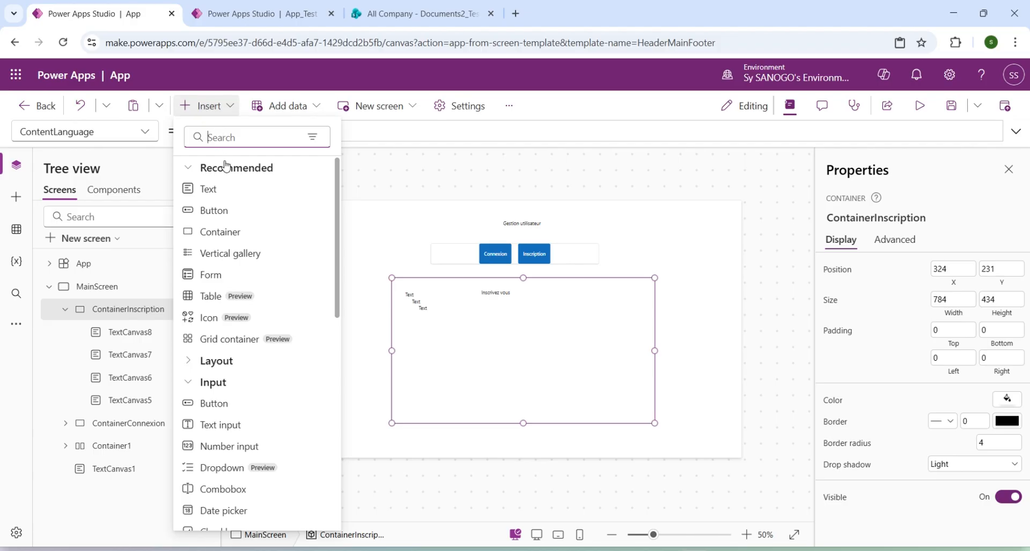
click(214, 191)
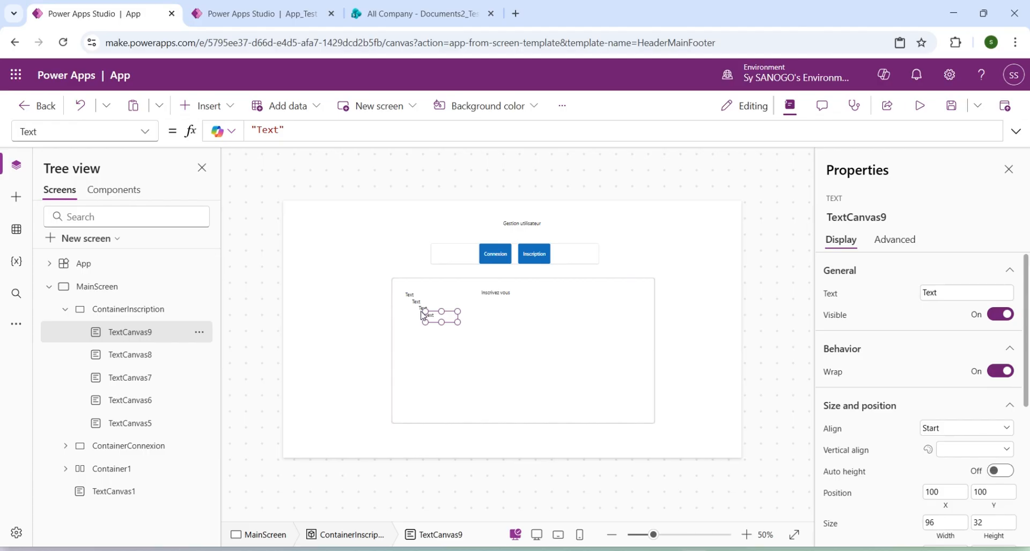
click(138, 310)
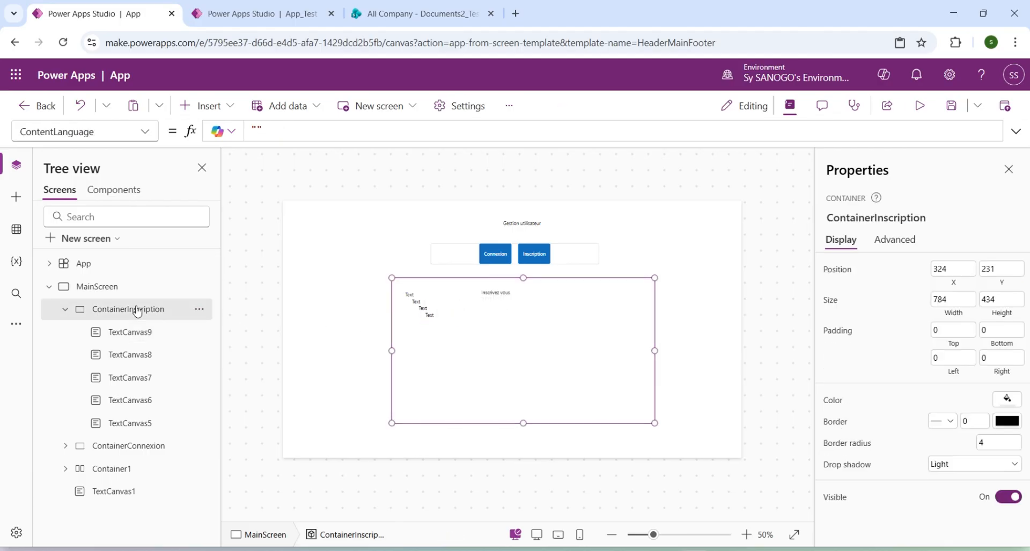
click(188, 107)
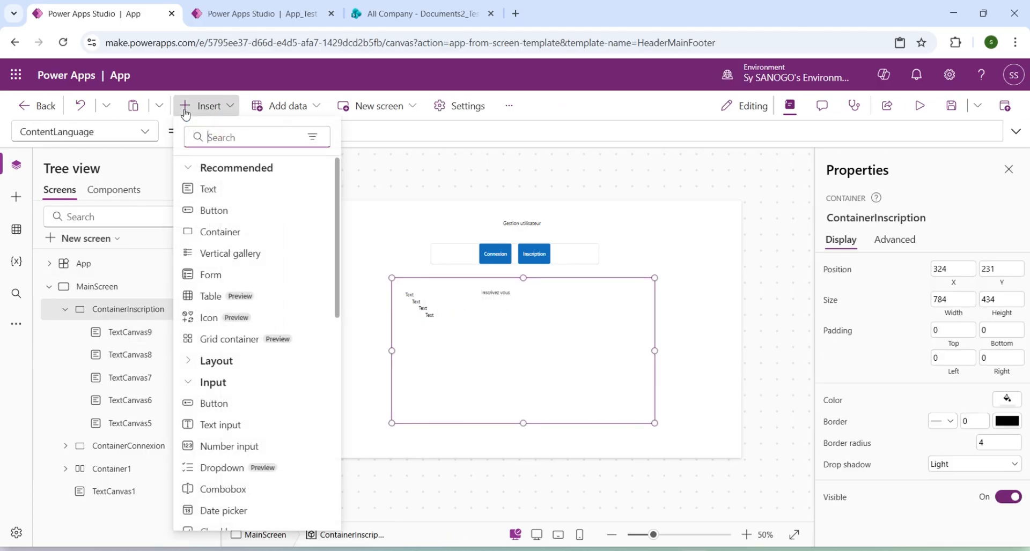
click(226, 190)
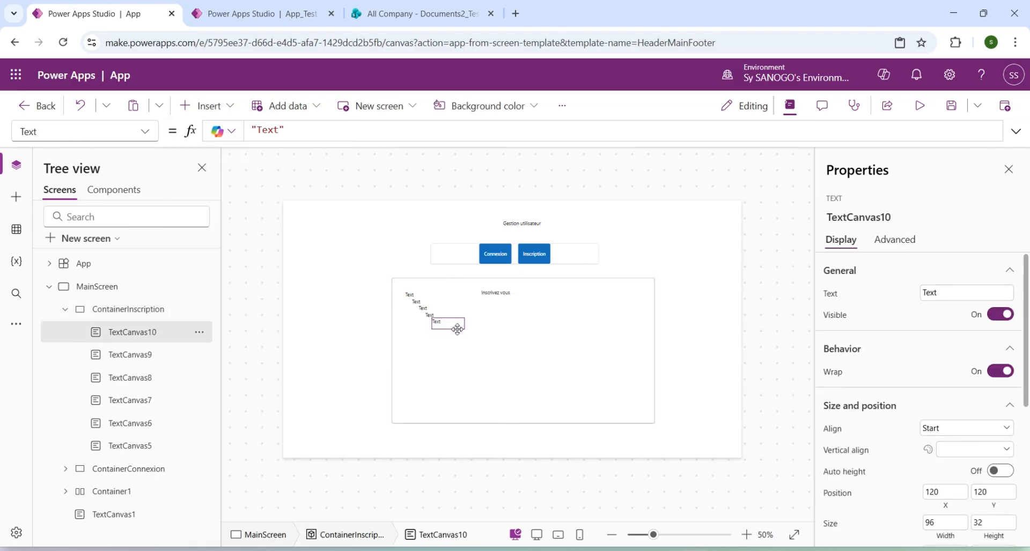
Move the newest label to about X 40, Y 306 in ContainerInscription and set its text to "Role".
drag(453, 326, 430, 389)
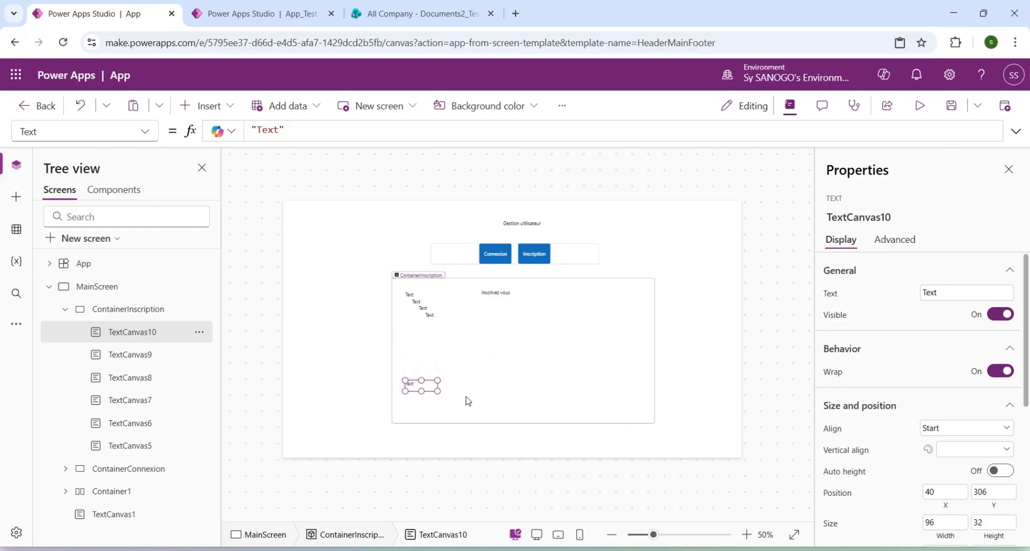
click(945, 292)
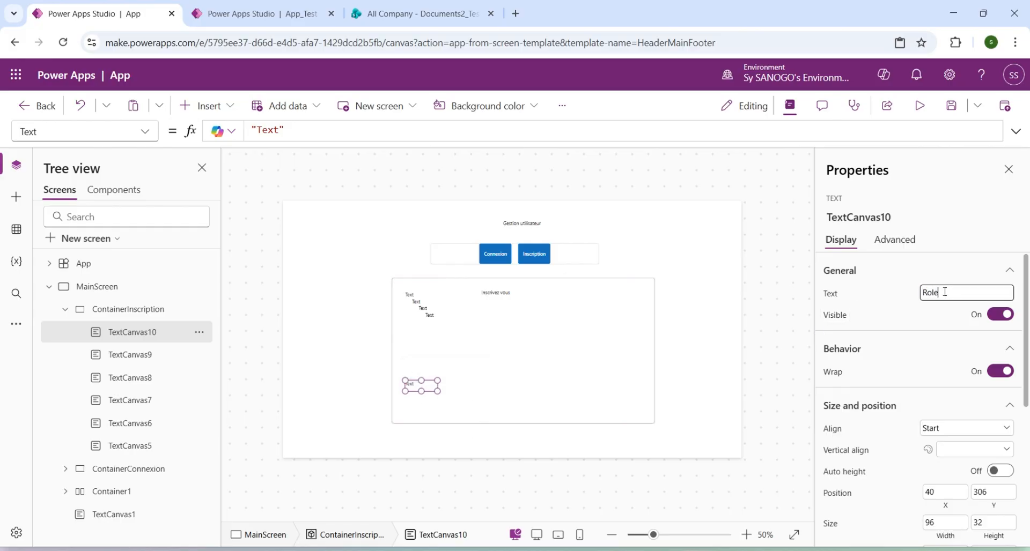
text(Role)
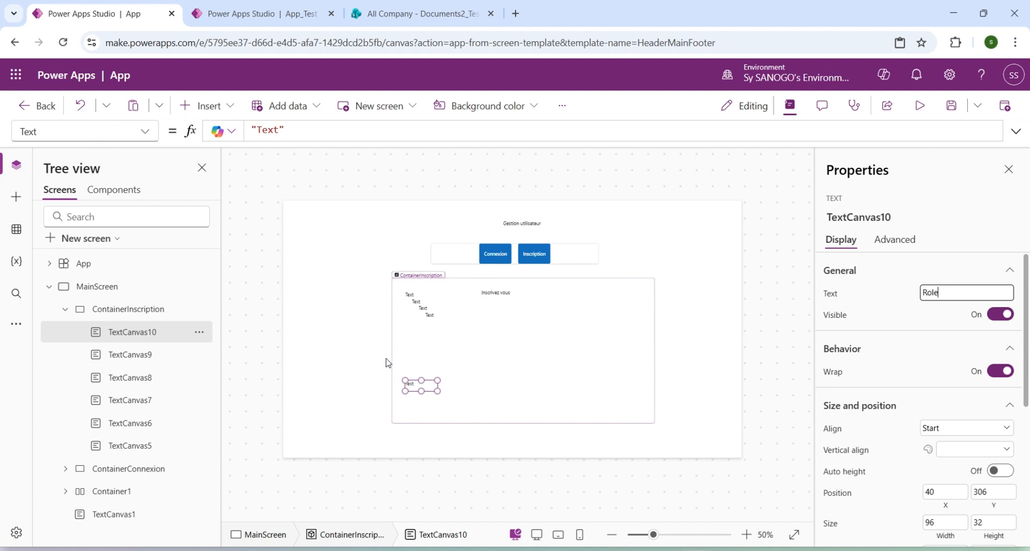
Move label TextCanvas9 just above Role, to about X 40, Y 258, and set its text to "Password".
click(149, 357)
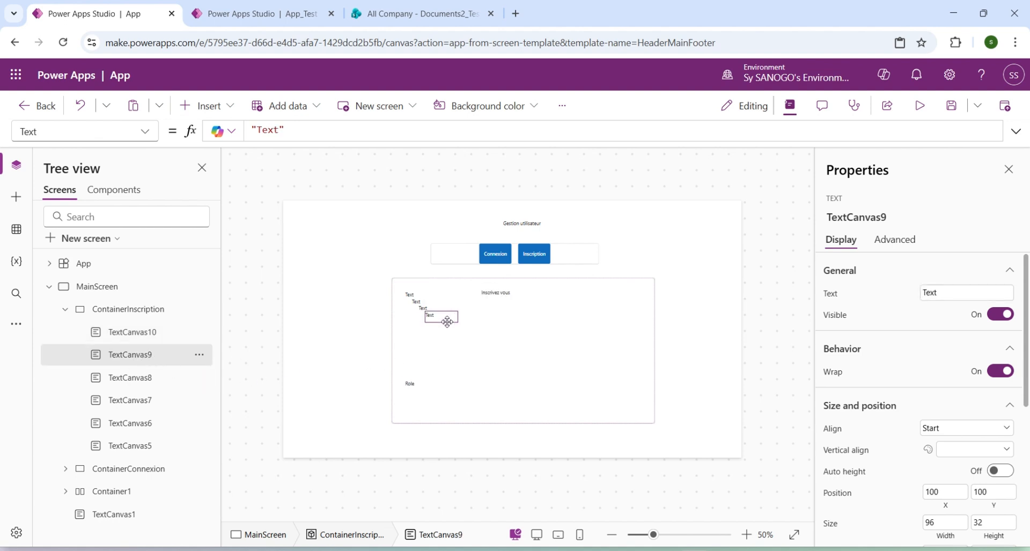
drag(446, 321, 423, 373)
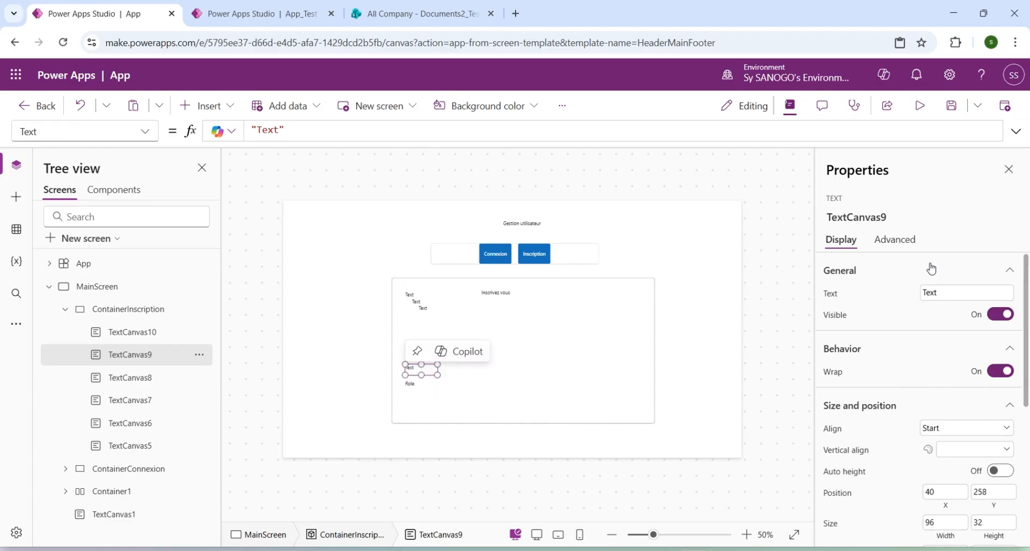
click(961, 290)
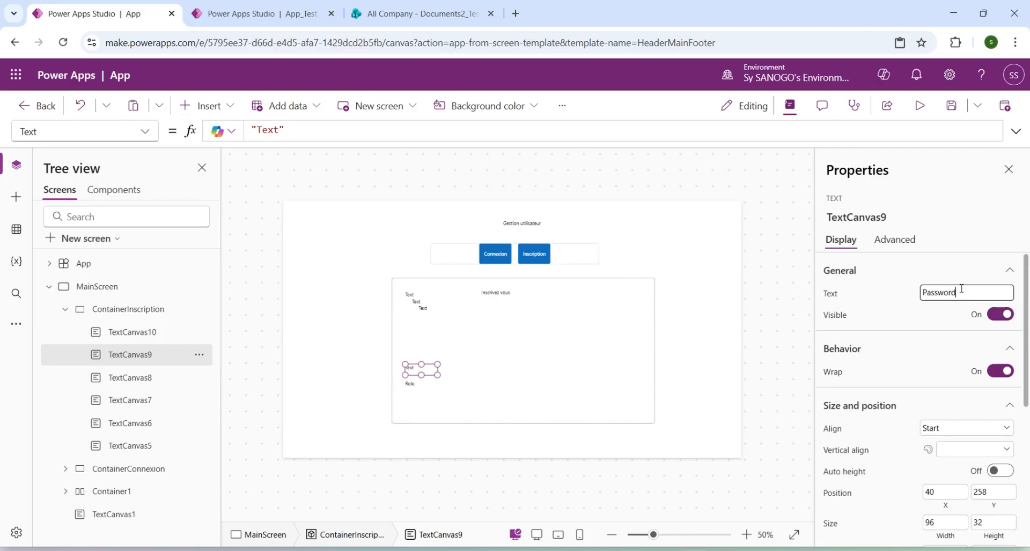
Move label TextCanvas8 just above Password, to about X 40, Y 208, and set its text to "Email".
click(159, 380)
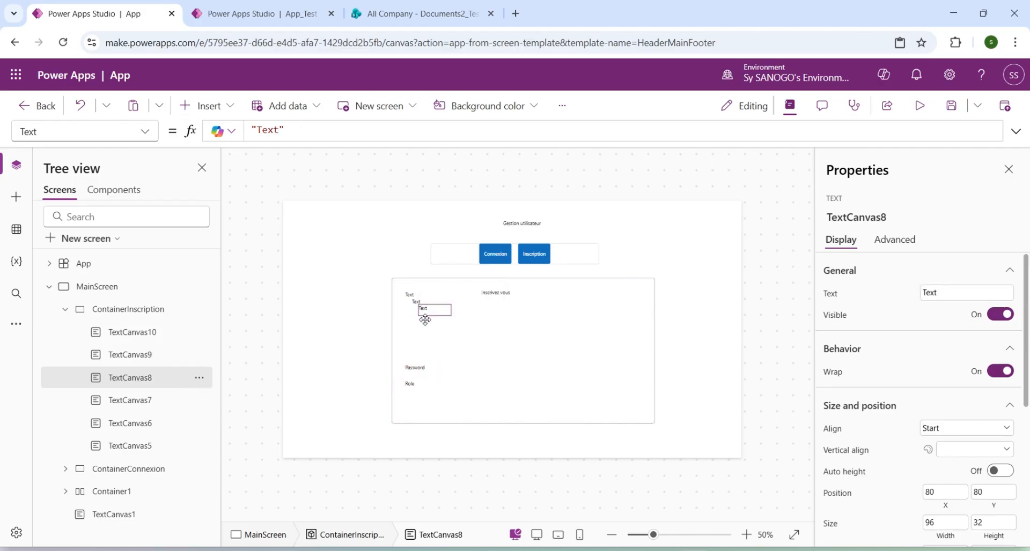
drag(427, 316, 419, 358)
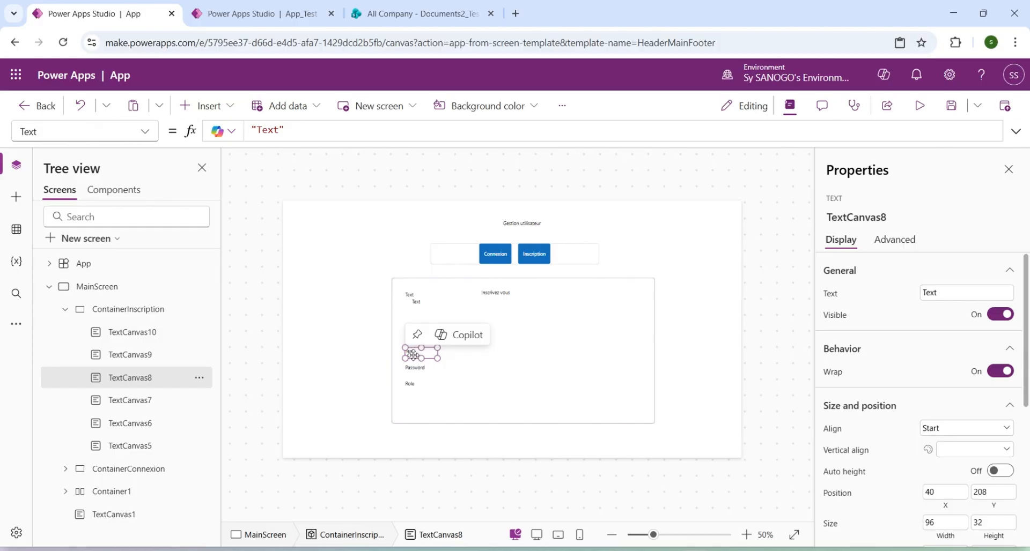
click(938, 291)
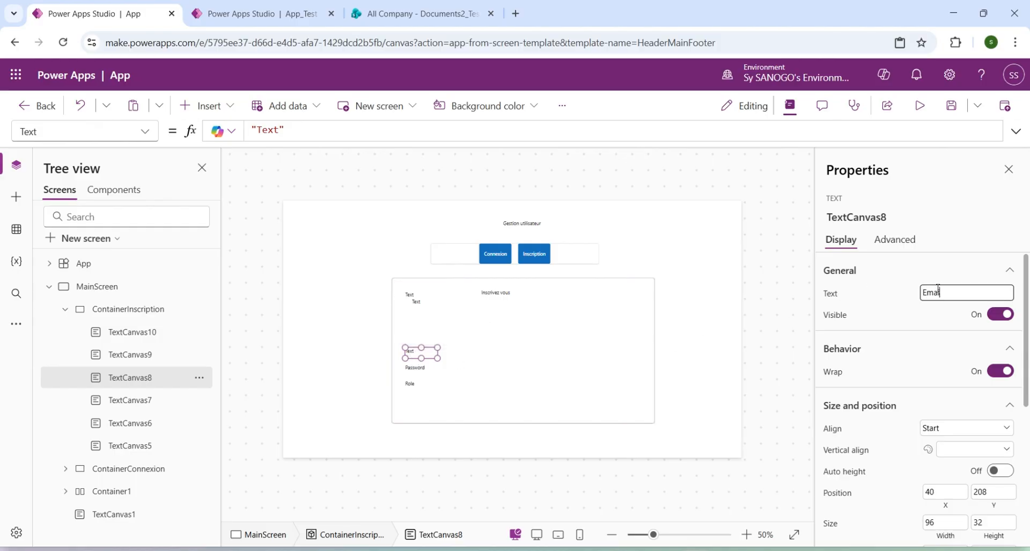
text(Email)
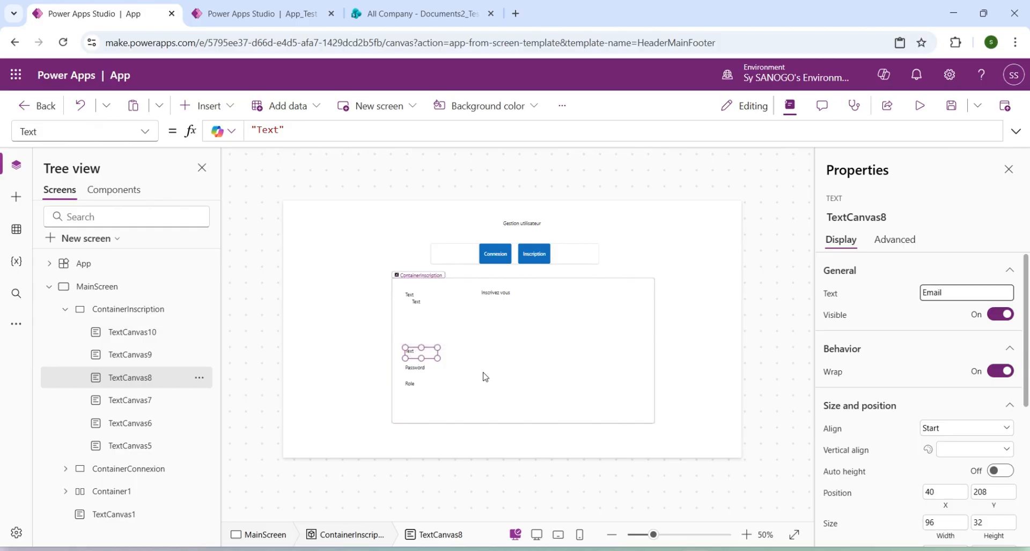
Move label TextCanvas7 above Email, to about X 40, Y 149, and set its text to "Prenom".
click(138, 403)
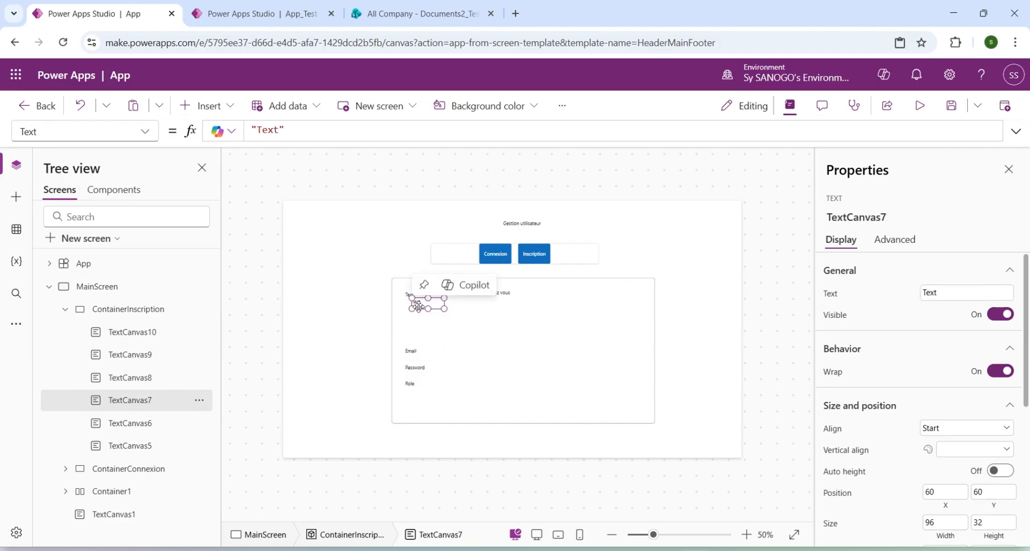
drag(417, 310, 433, 336)
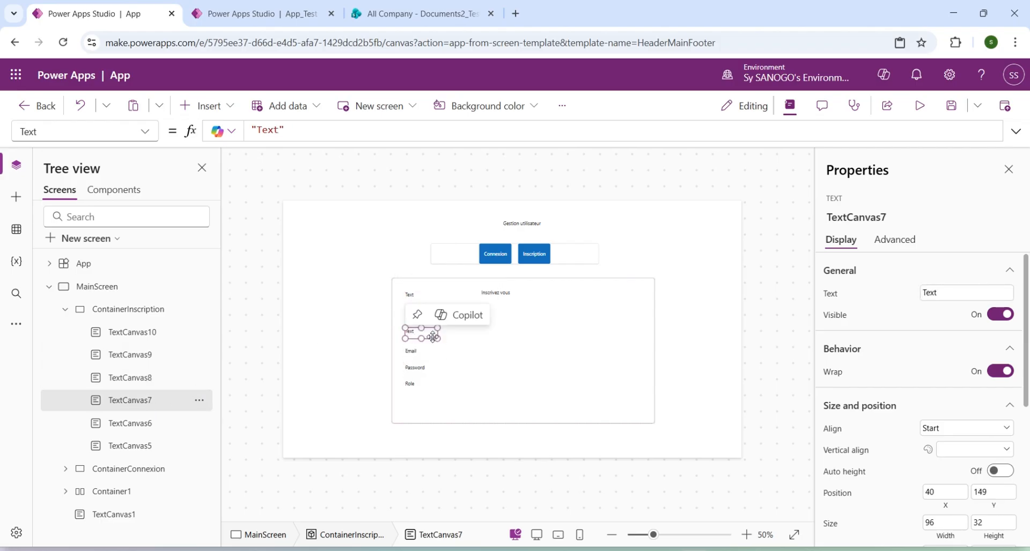
double_click(932, 293)
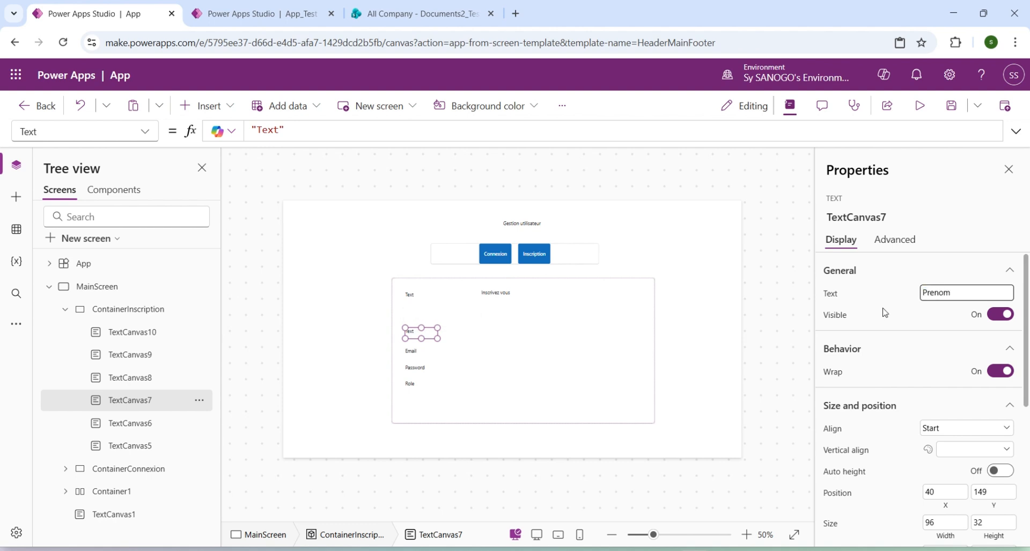
Move label TextCanvas6 above Prenom, to about X 40, Y 96, and try to set its text to "Nom".
click(130, 427)
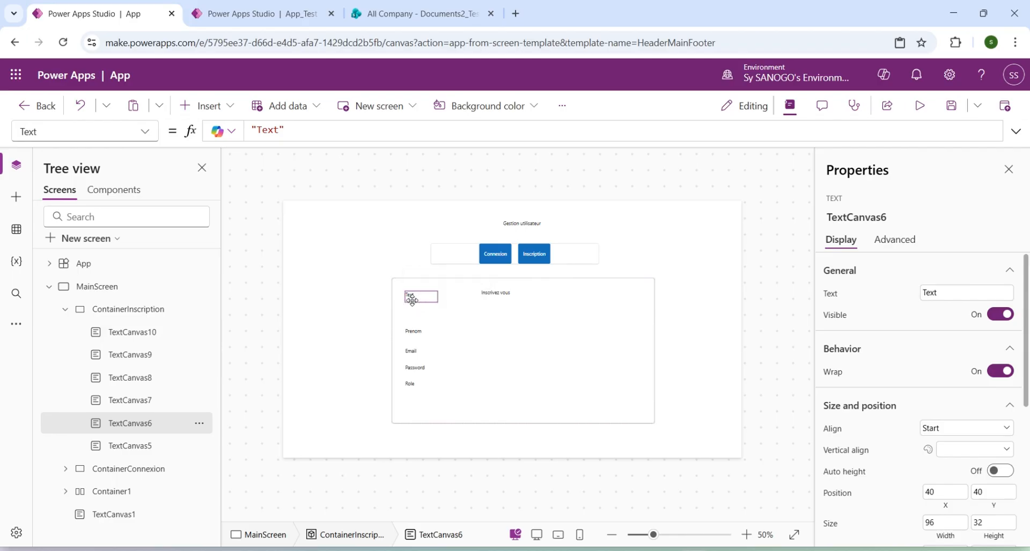
drag(412, 304, 412, 319)
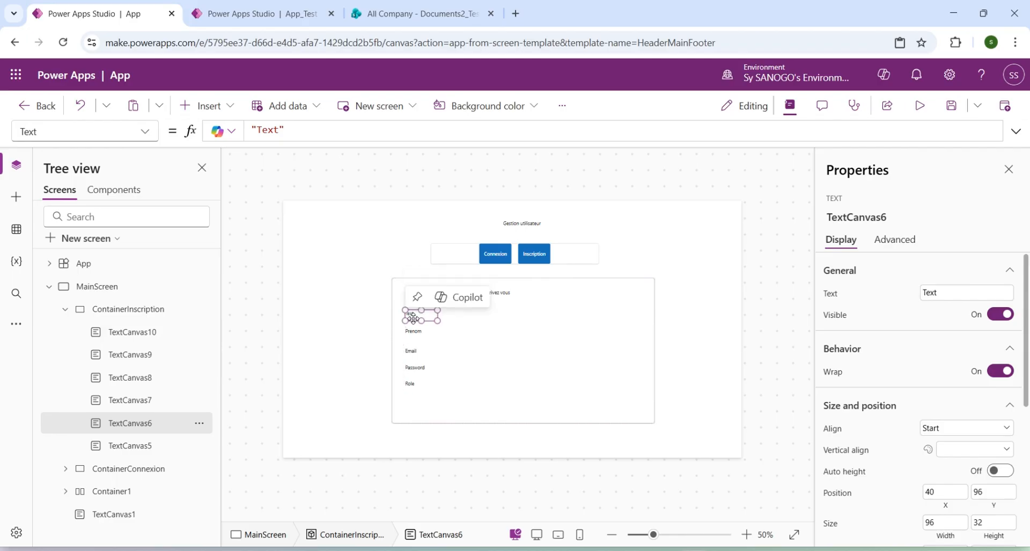
click(934, 292)
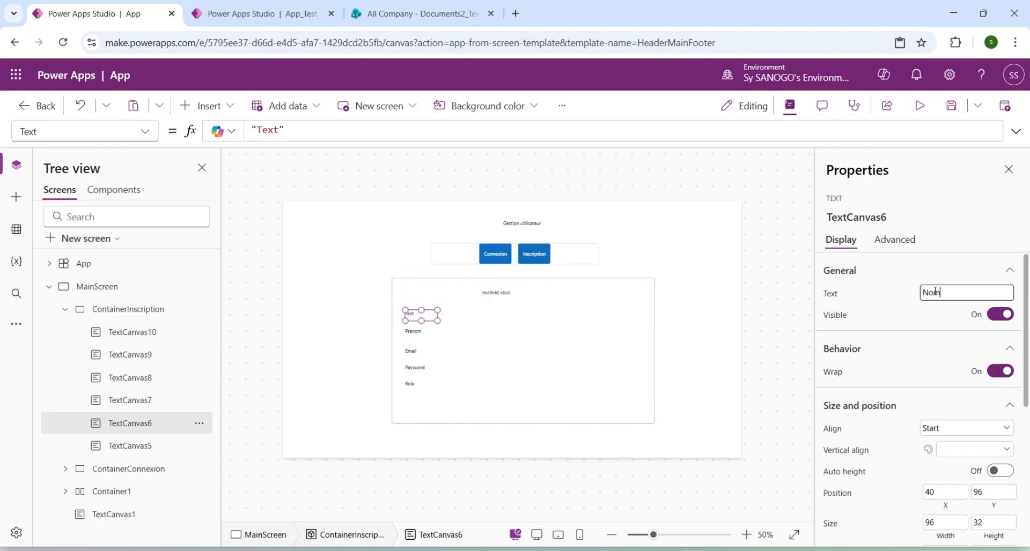
click(491, 294)
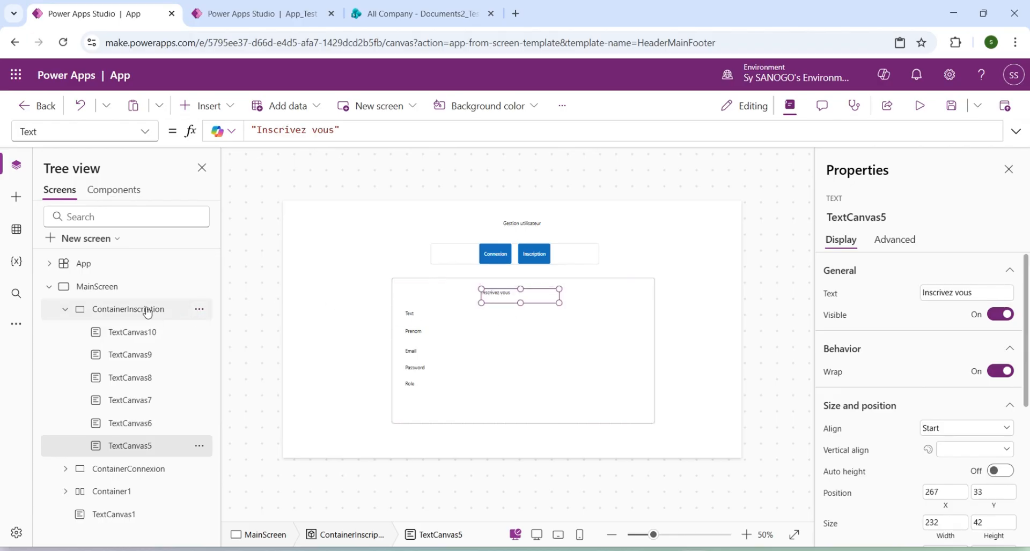
Add a text input to ContainerInscription and place it beside the topmost field label, at about X 179, Y 96.
click(130, 313)
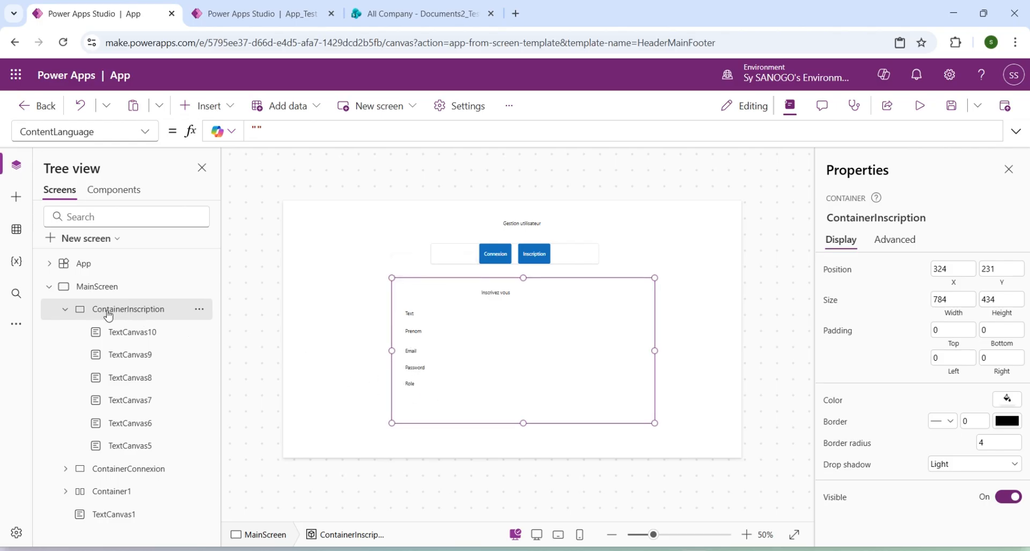
click(206, 106)
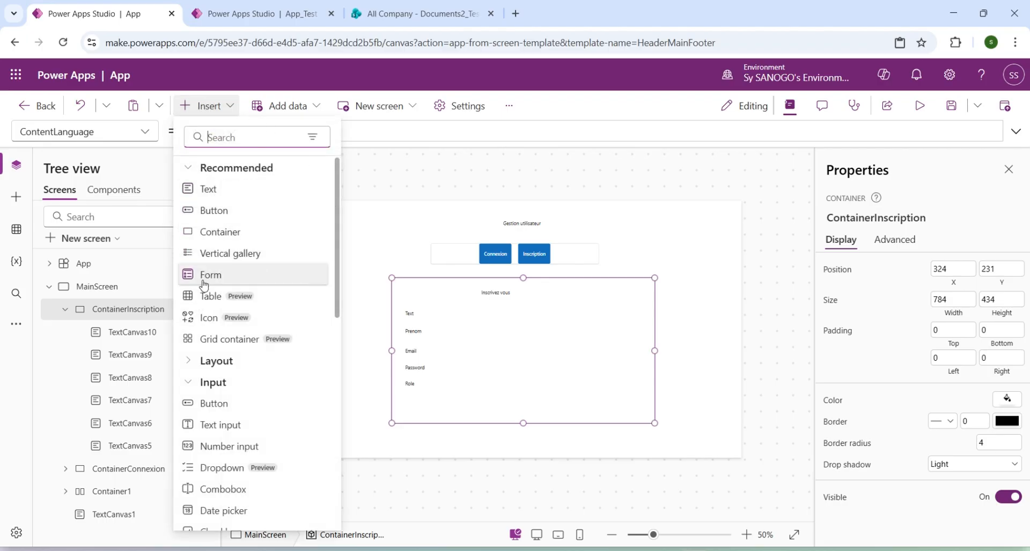
click(202, 425)
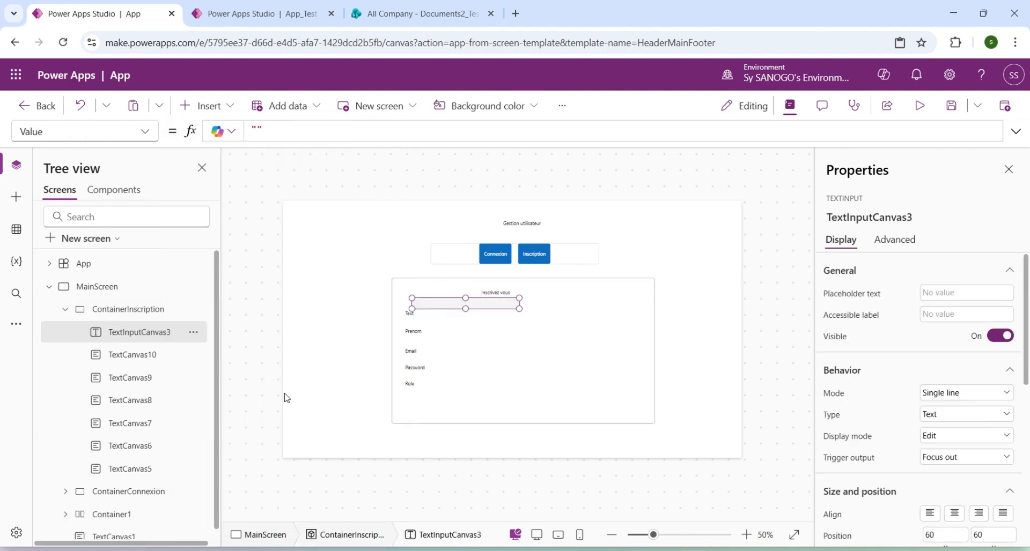
drag(487, 307, 529, 320)
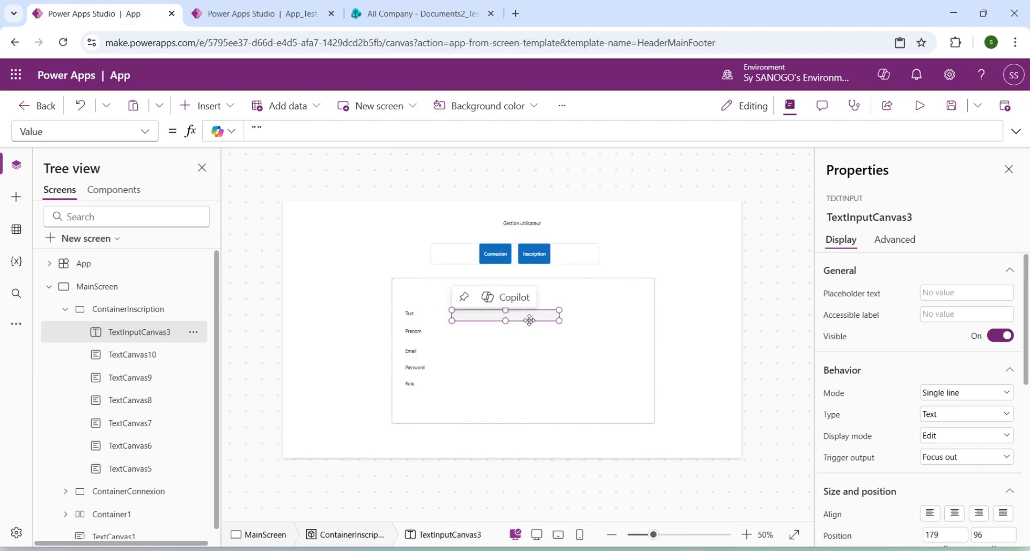
click(127, 310)
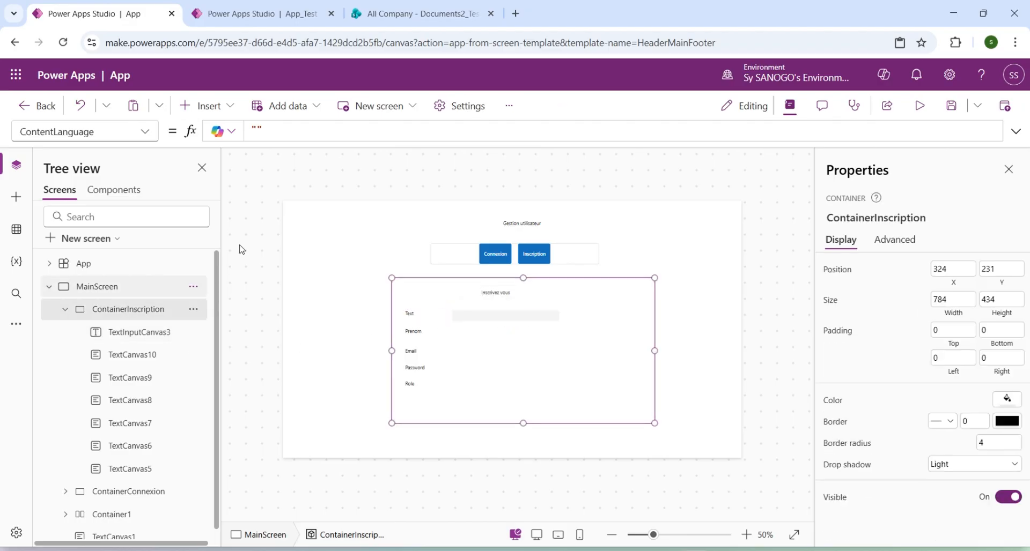
Add a text input to ContainerInscription and place it beside the Prenom label, at about X 179, Y 149.
click(191, 106)
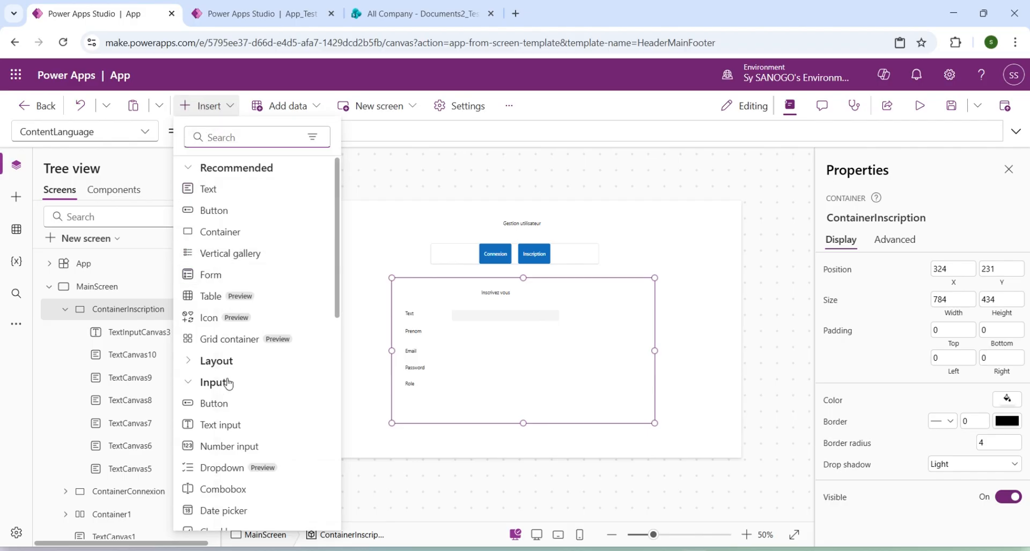
click(220, 424)
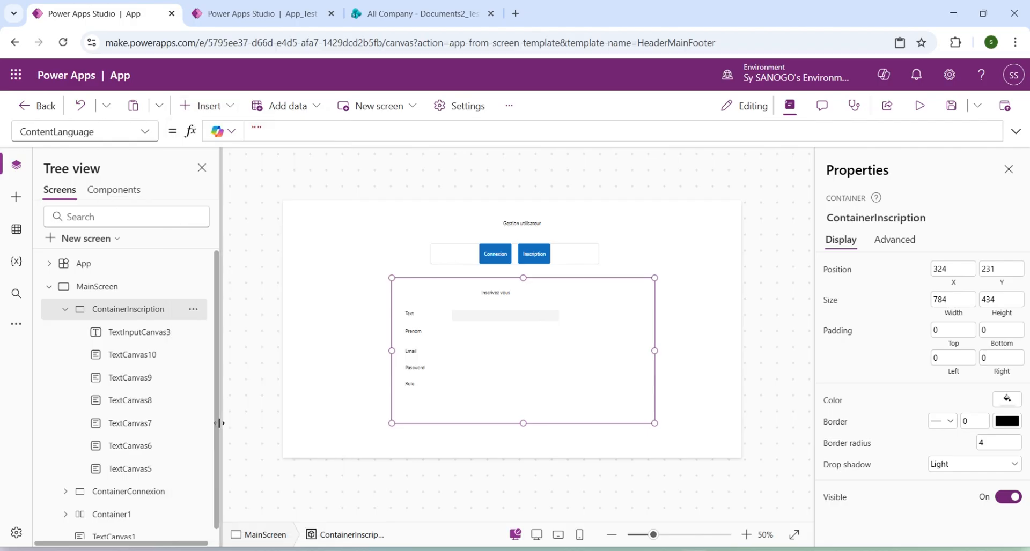
drag(492, 306, 528, 336)
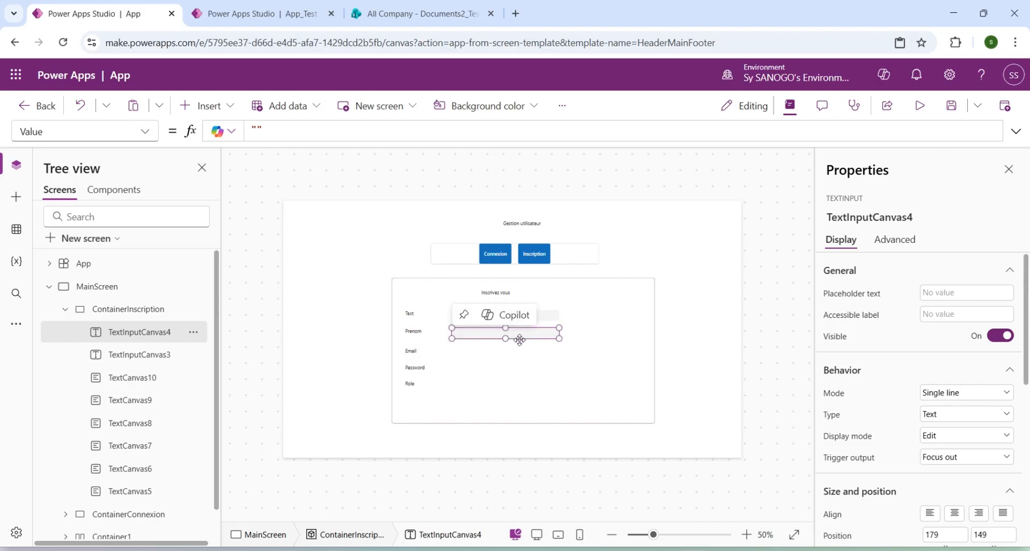
Add a text input to ContainerInscription and align it beside the Email label, at about X 179, Y 206.
click(122, 312)
click(192, 104)
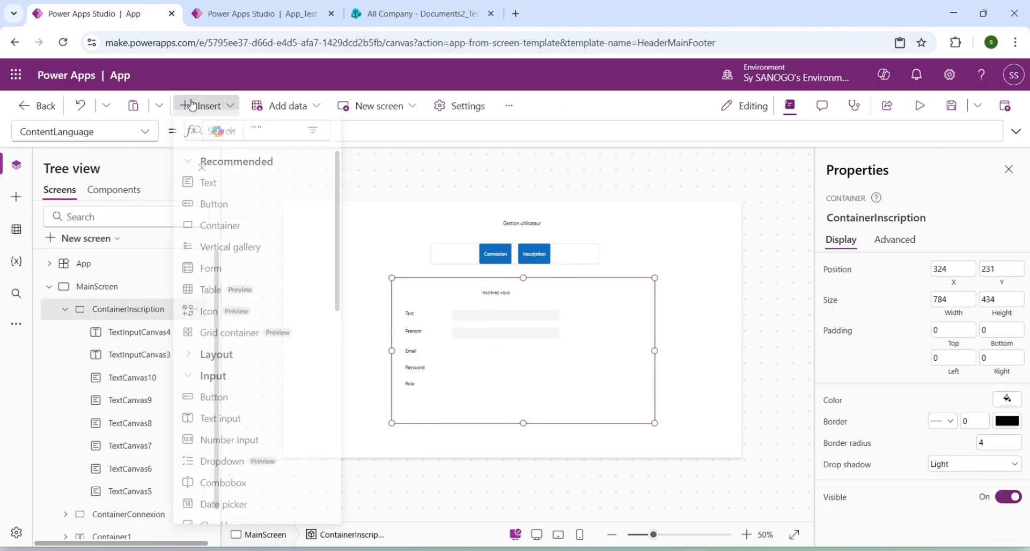
click(225, 430)
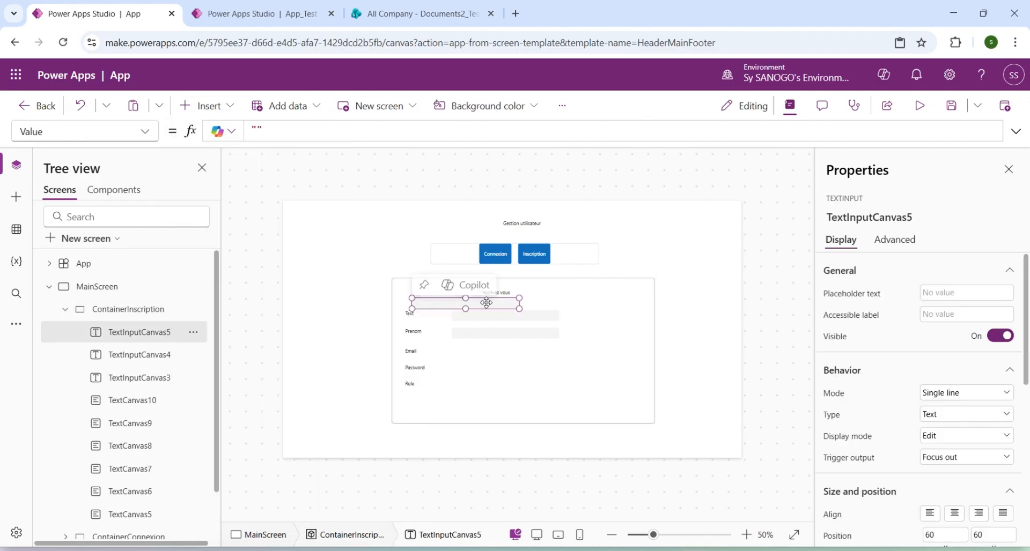
drag(487, 304, 523, 358)
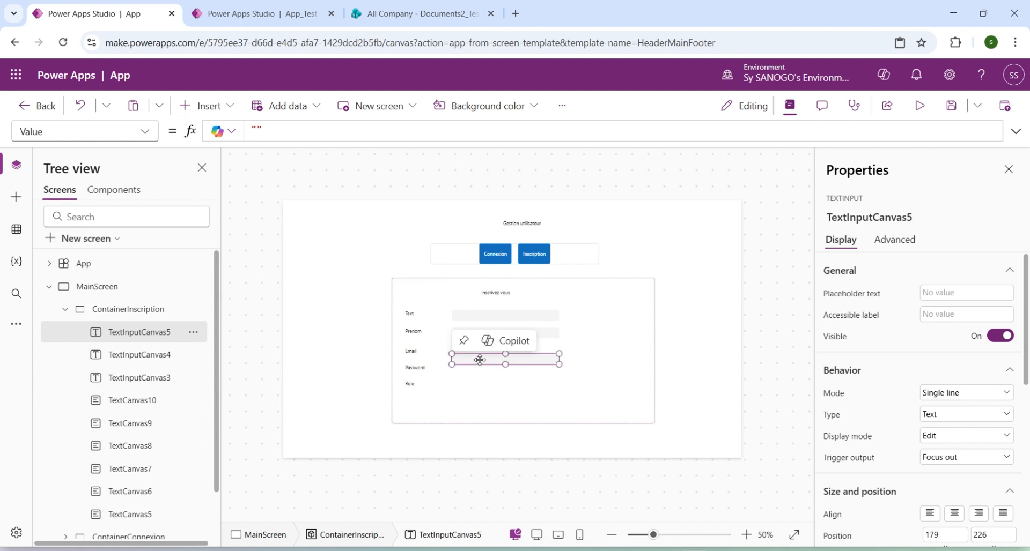
key(Up)
key(Up)
key(Up)
key(Up)
key(Up)
key(Up)
key(Up)
key(Up)
key(Up)
key(Up)
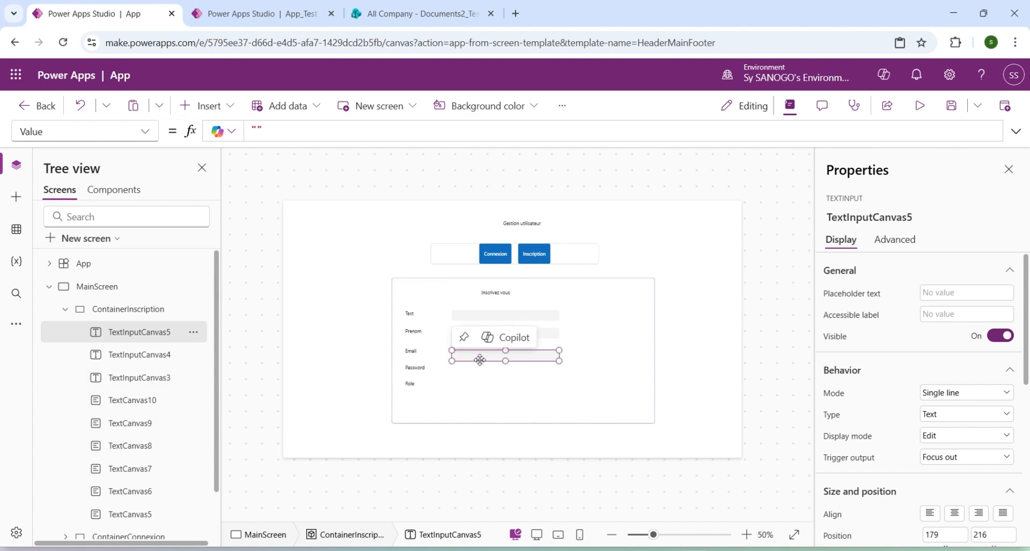
key(Up)
key(Up)
key(Up)
key(Up)
key(Up)
key(Up)
key(Up)
key(Up)
key(Up)
key(Up)
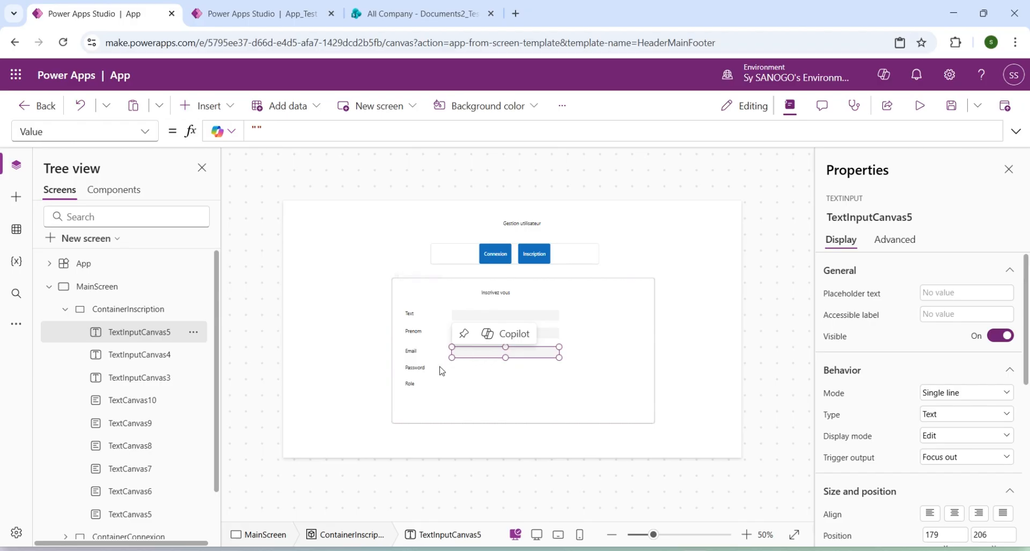
Add a text input to ContainerInscription and place it beside the Password label, at about X 179, Y 258.
click(122, 312)
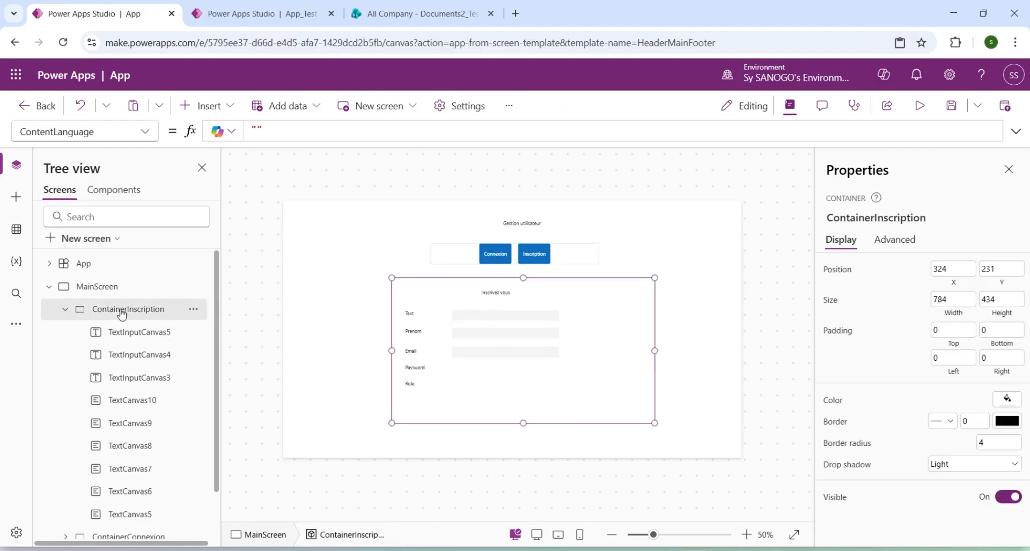
click(206, 105)
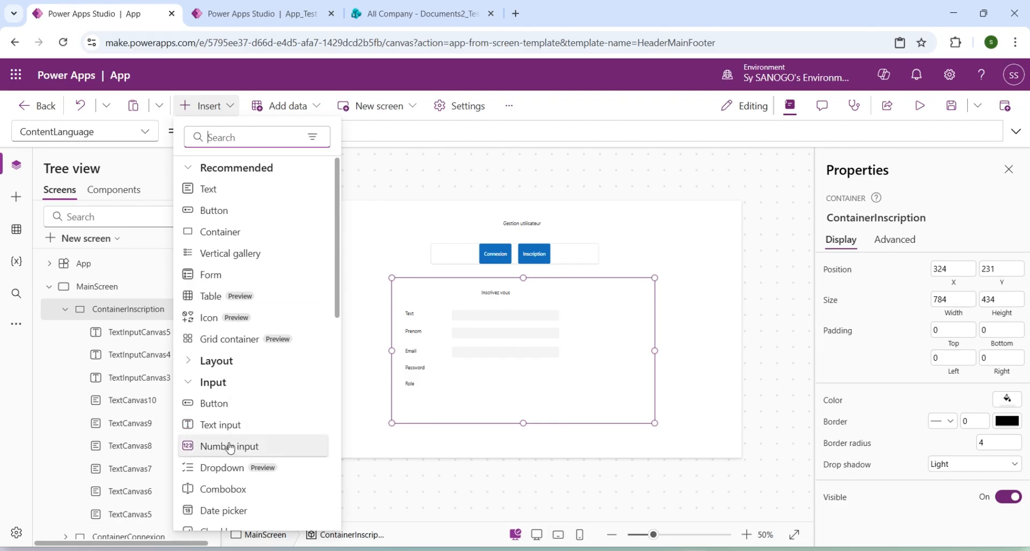
click(226, 426)
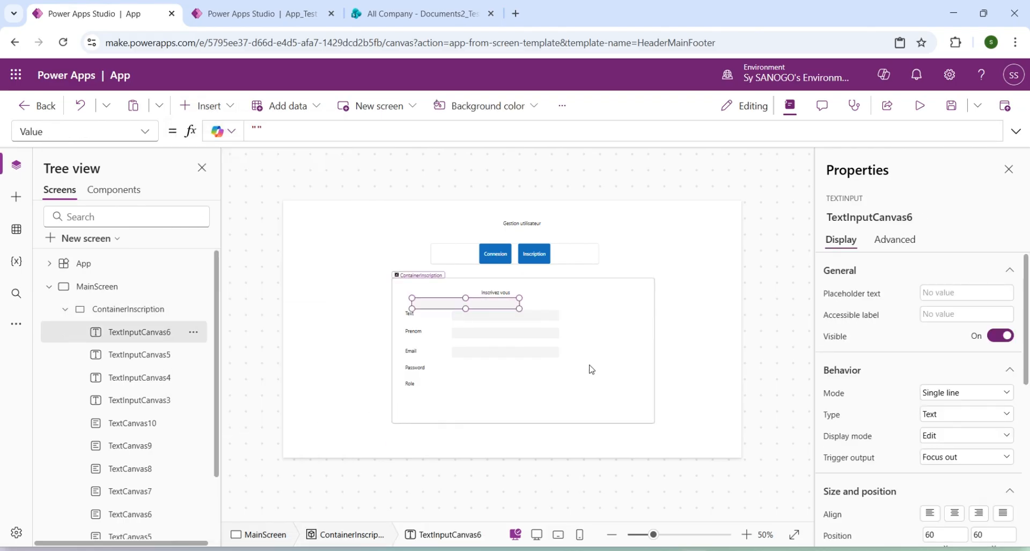
drag(487, 304, 524, 374)
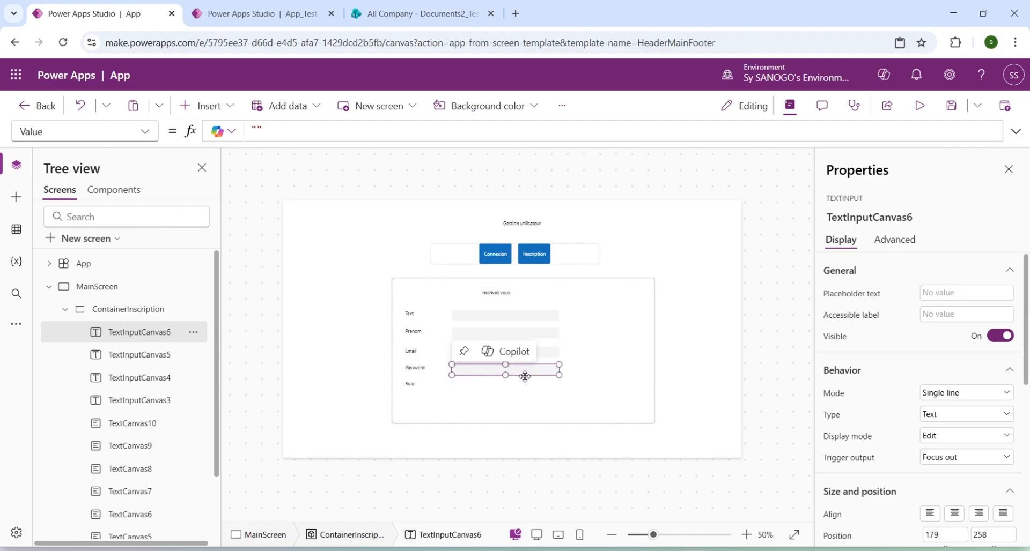
click(412, 385)
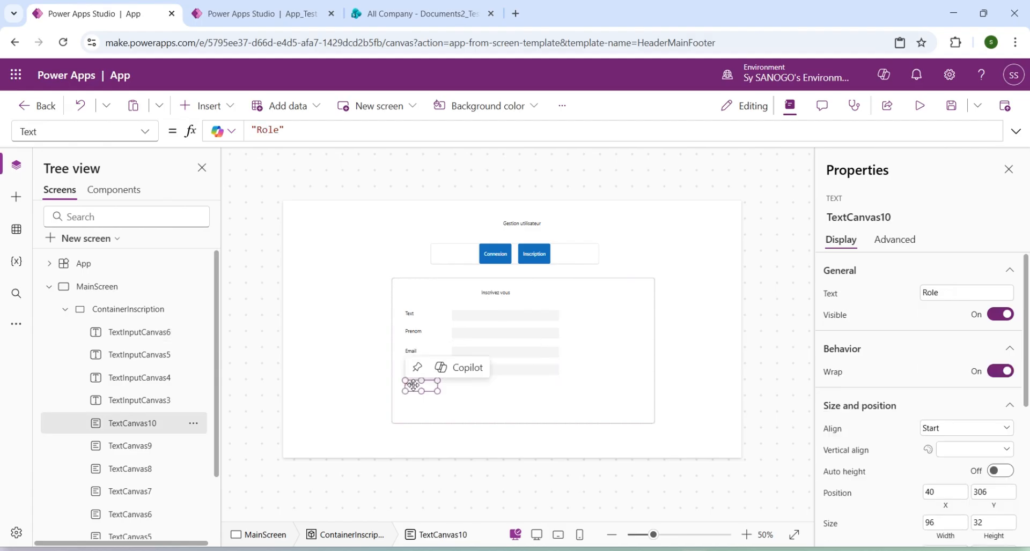
Add a combo box without a data source to ContainerInscription at about X 179, Y 318, and lower the Role label to about Y 316.
click(110, 311)
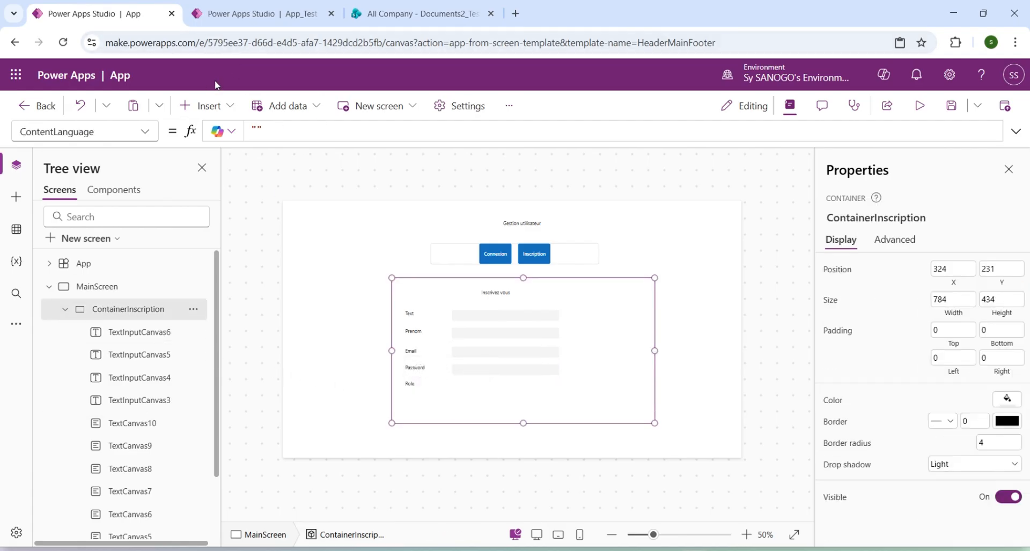
click(203, 107)
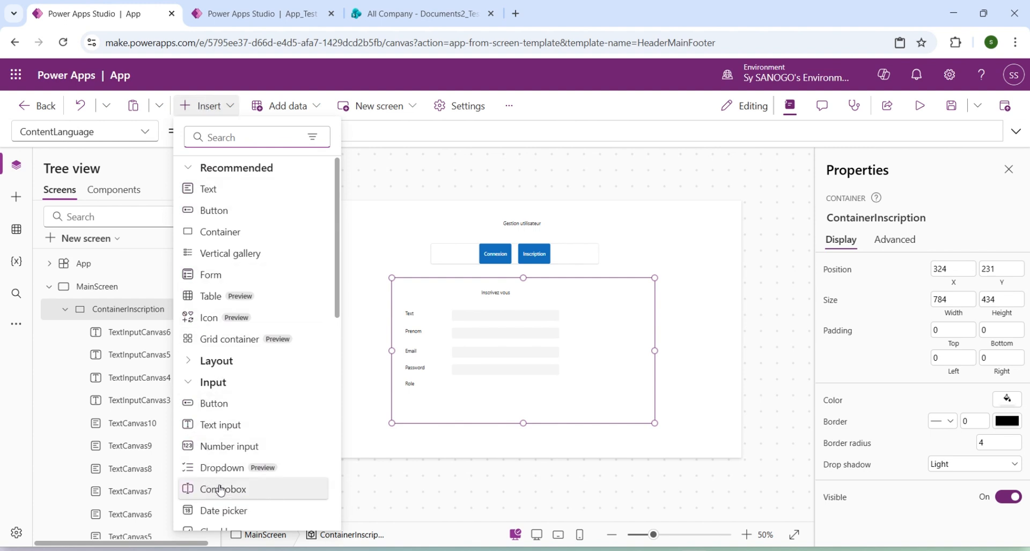
scroll(220, 489, down, 3)
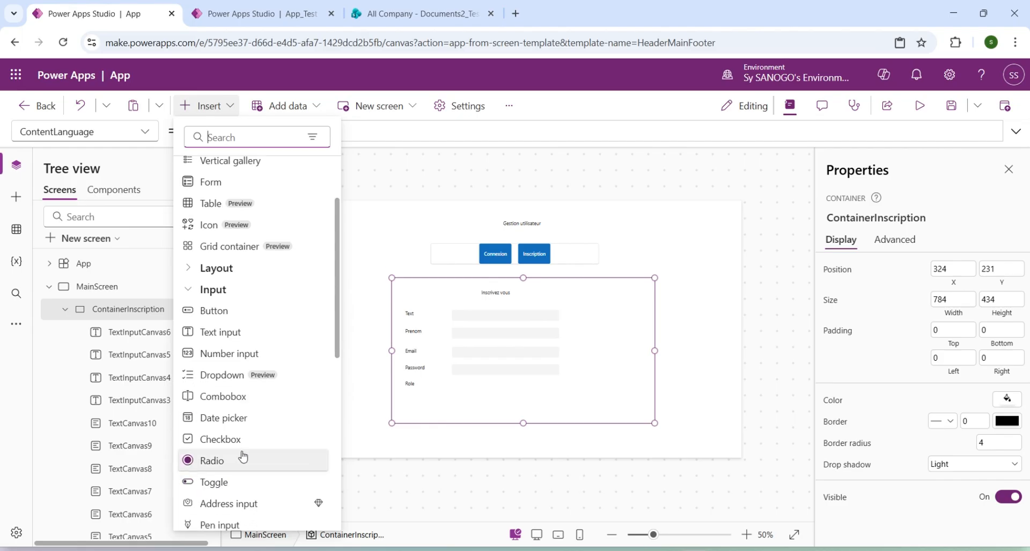
click(224, 398)
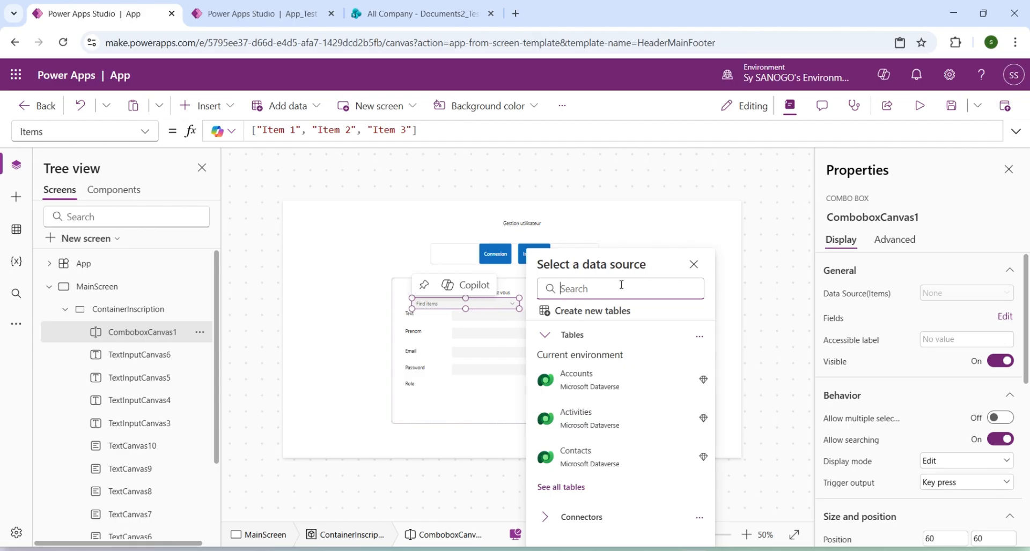
click(693, 264)
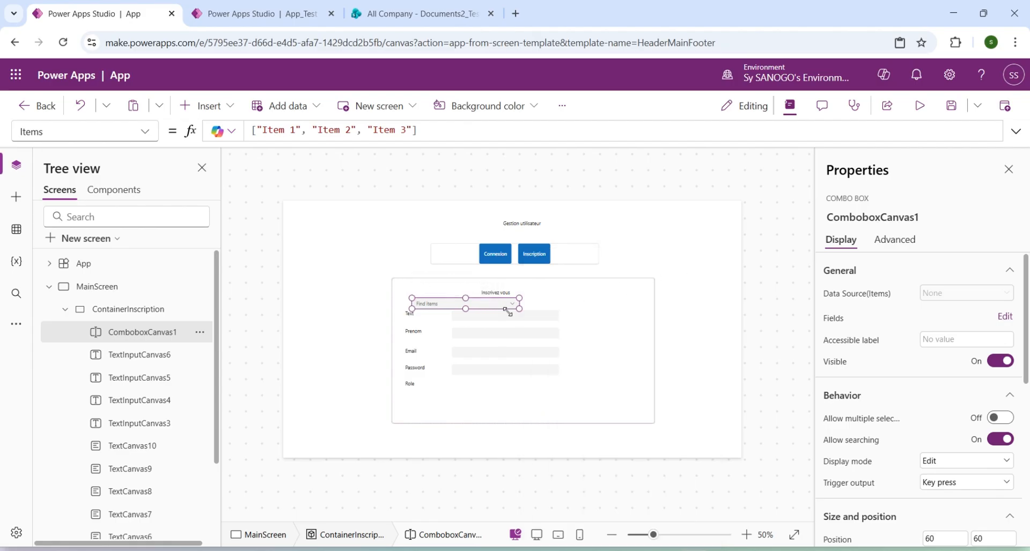
drag(490, 309, 524, 387)
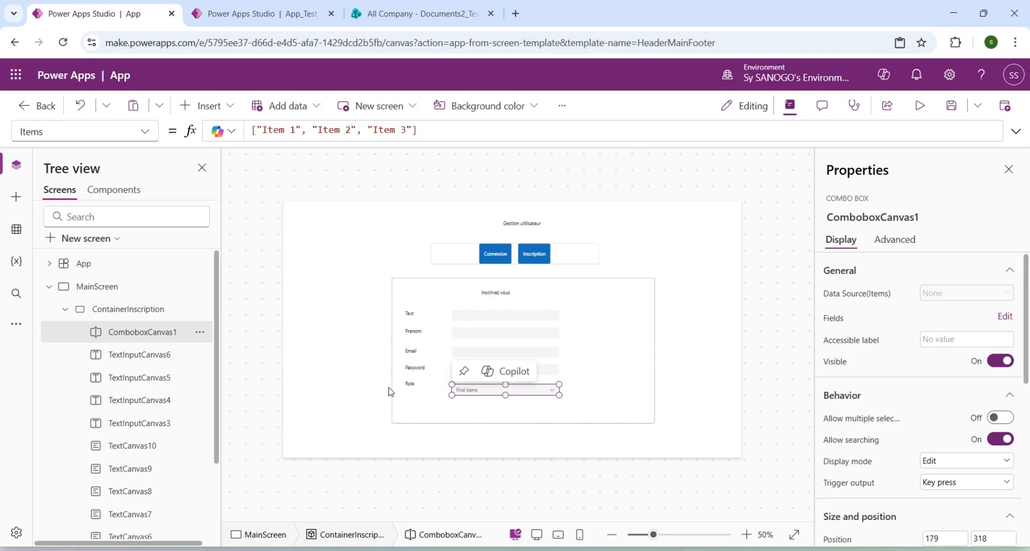
click(408, 385)
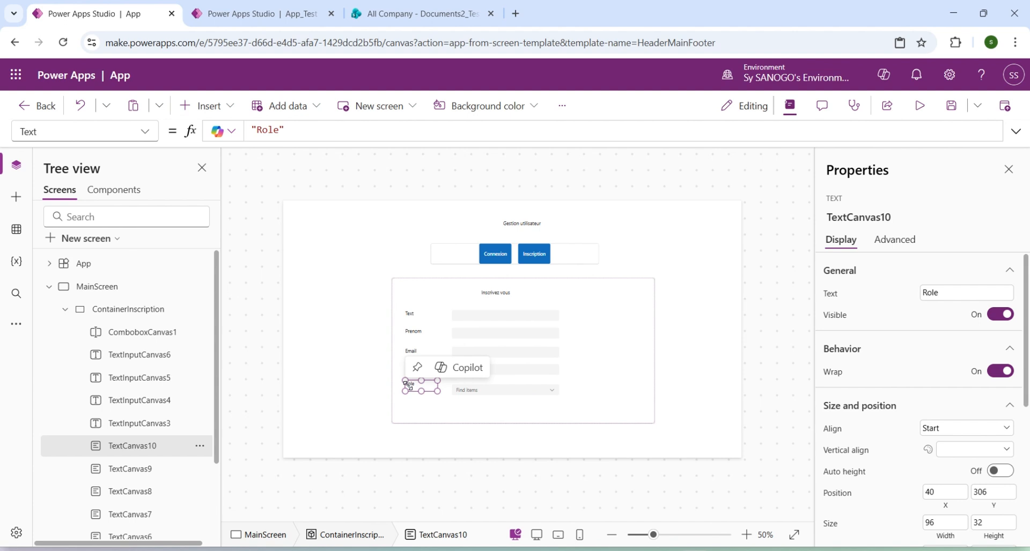
drag(408, 386, 408, 390)
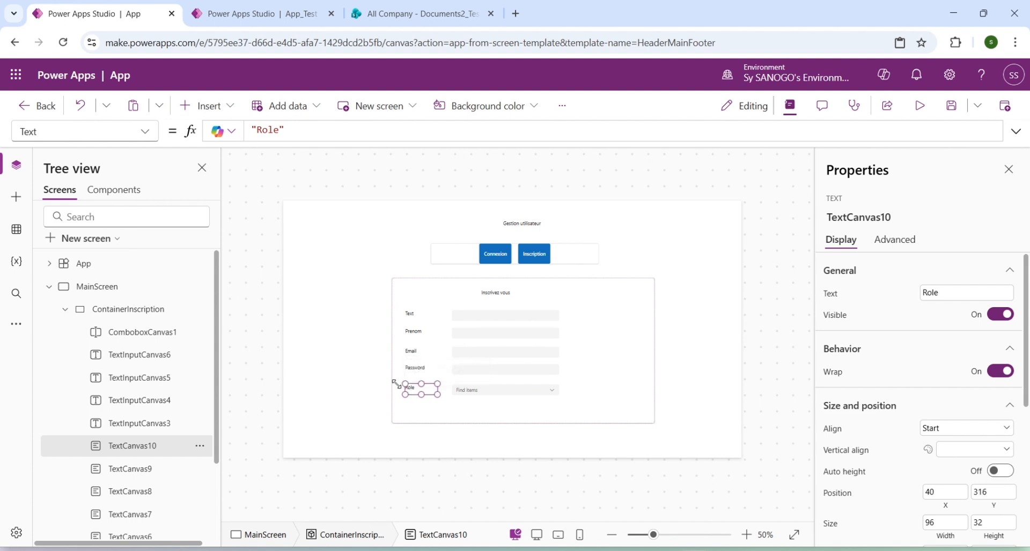
Add a widened button to ContainerInscription below the Role combo box and set its text to "Valider".
click(106, 307)
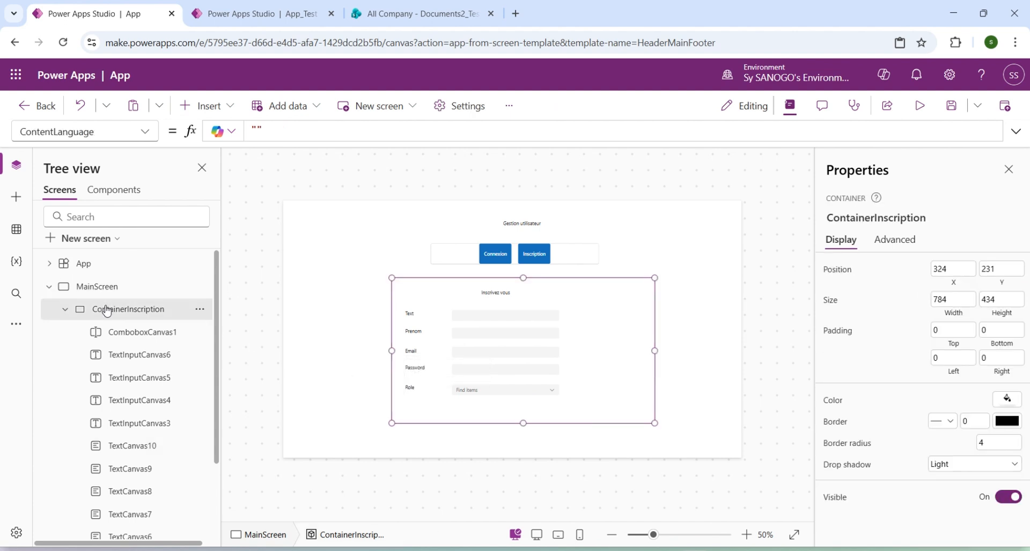
click(205, 102)
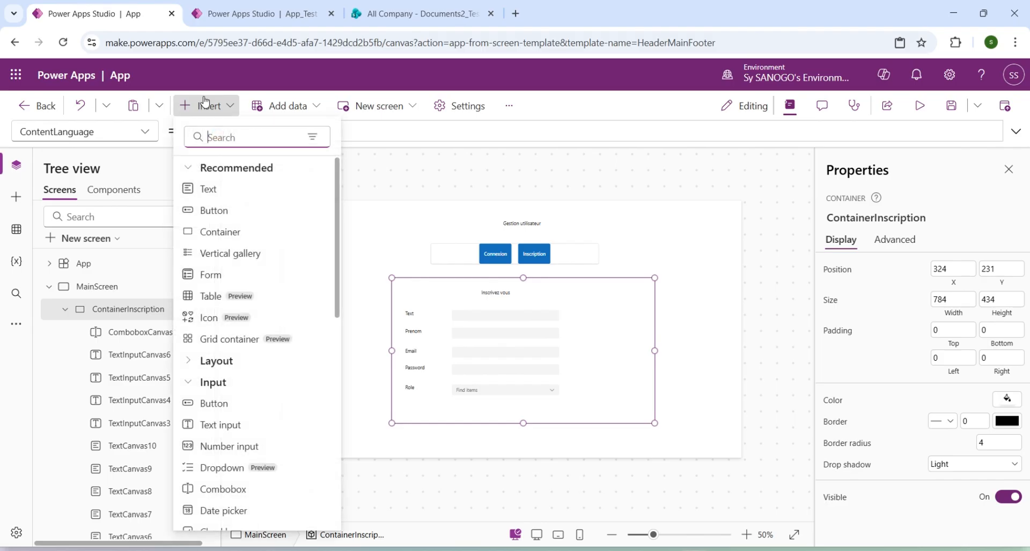
click(233, 217)
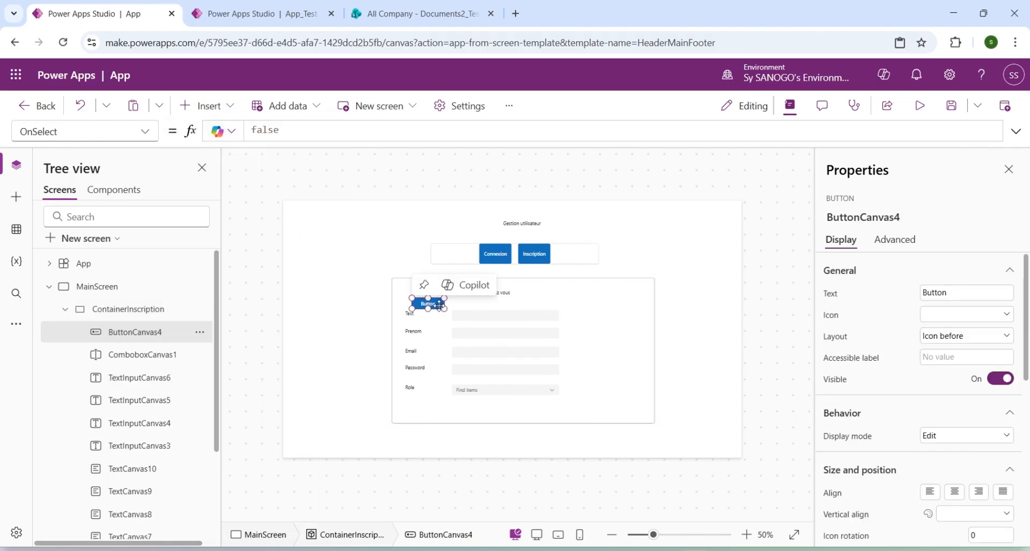
drag(439, 304, 540, 416)
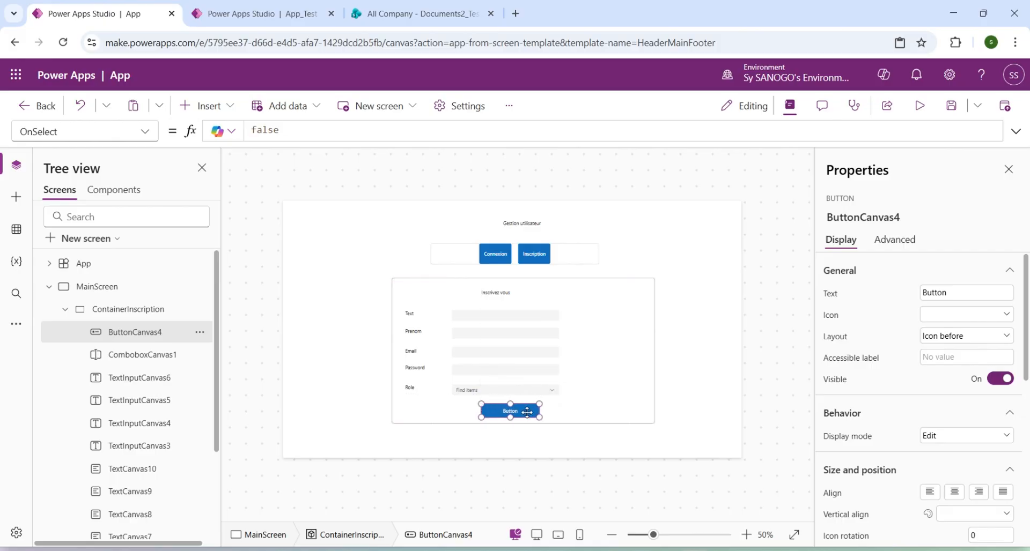
click(935, 292)
double_click(935, 291)
text(Valider)
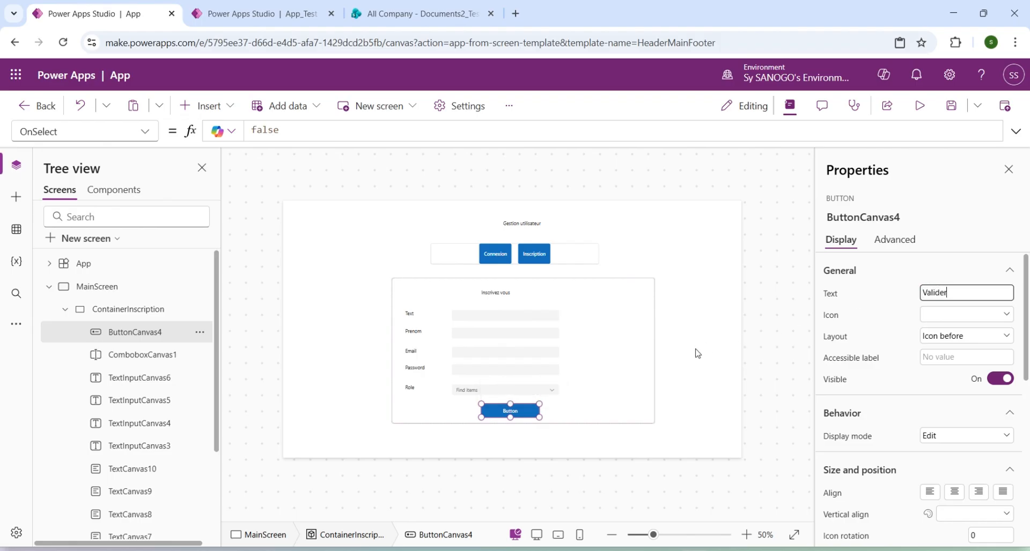
click(640, 364)
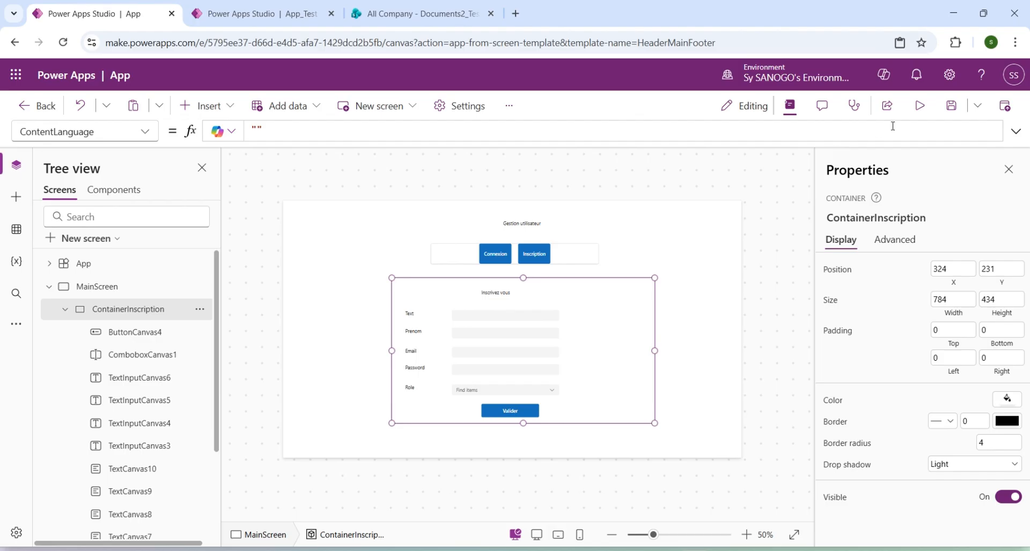
Preview the app at canvas size, try the Inscription button, and return to editing.
click(920, 108)
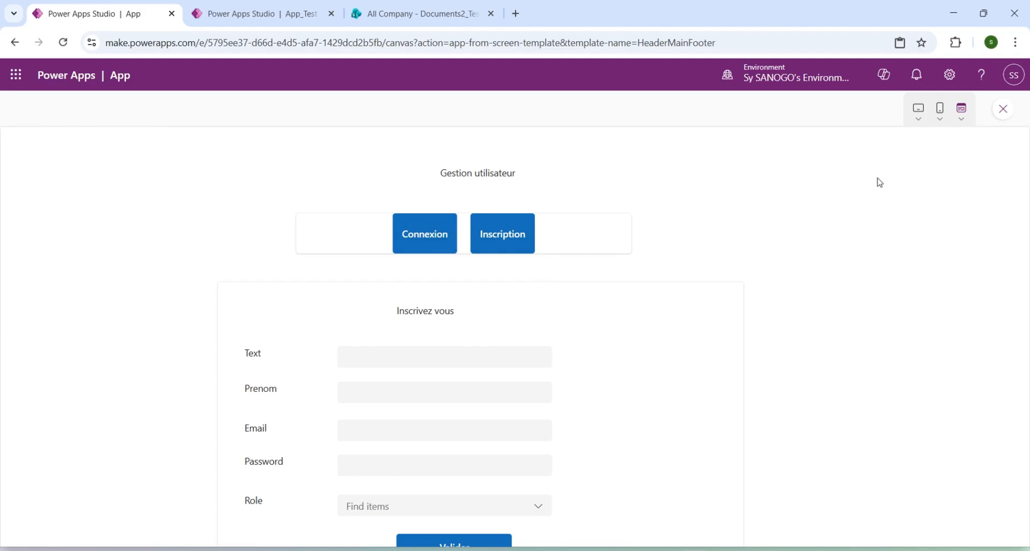
click(962, 113)
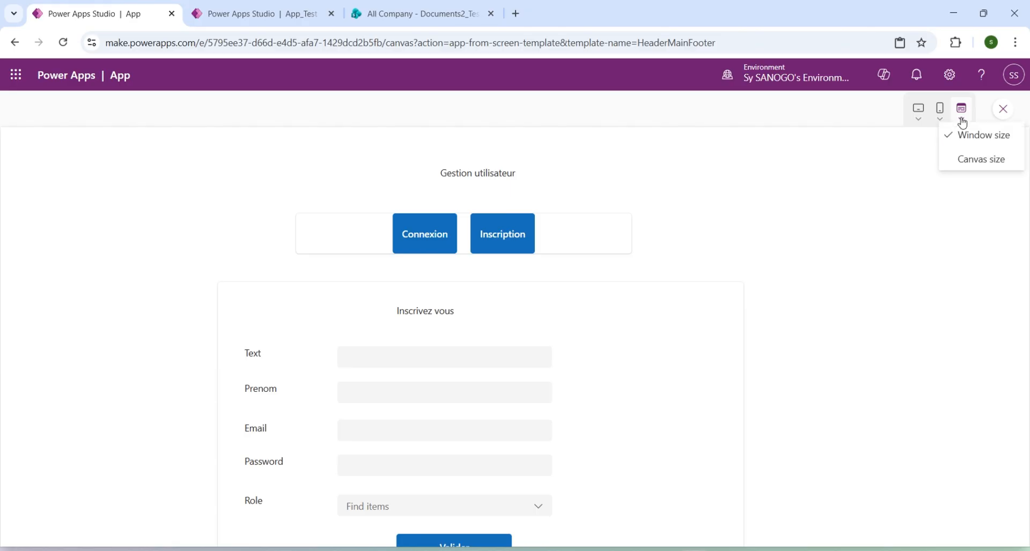
click(972, 160)
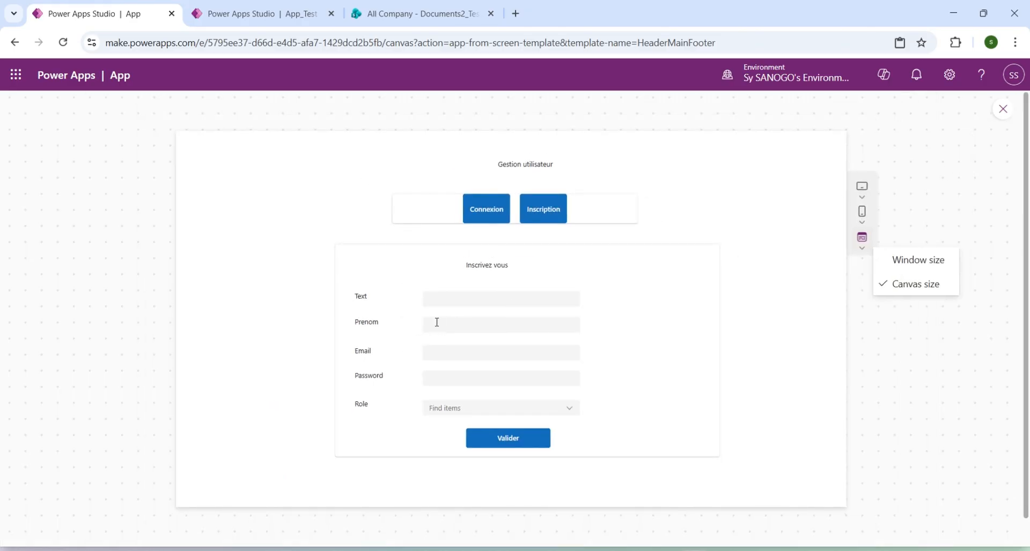
click(544, 213)
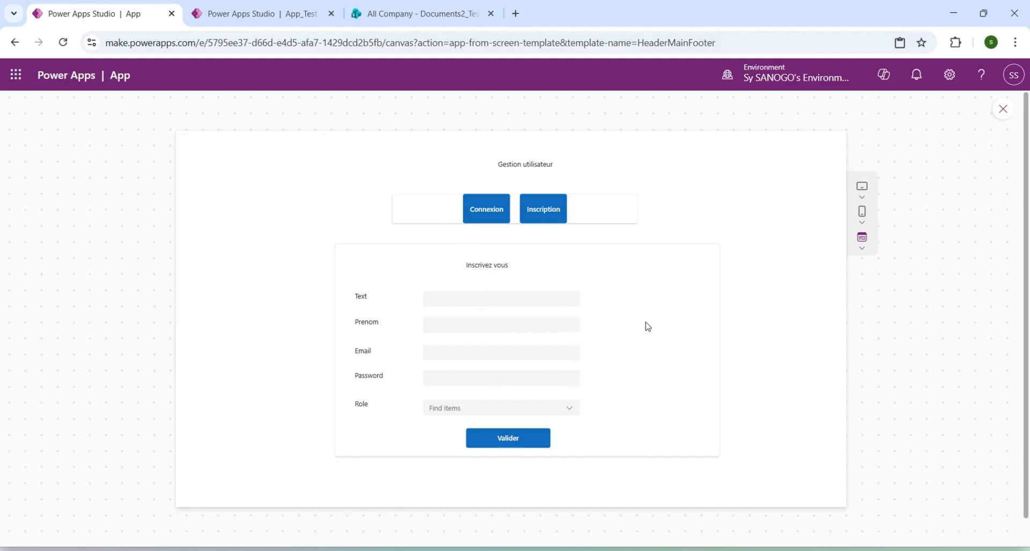
click(1003, 111)
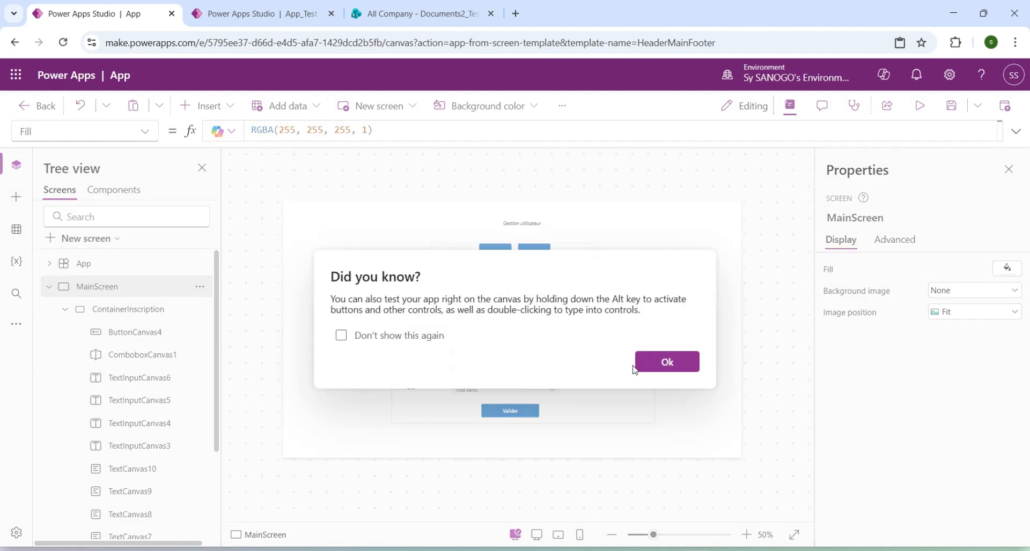
click(667, 361)
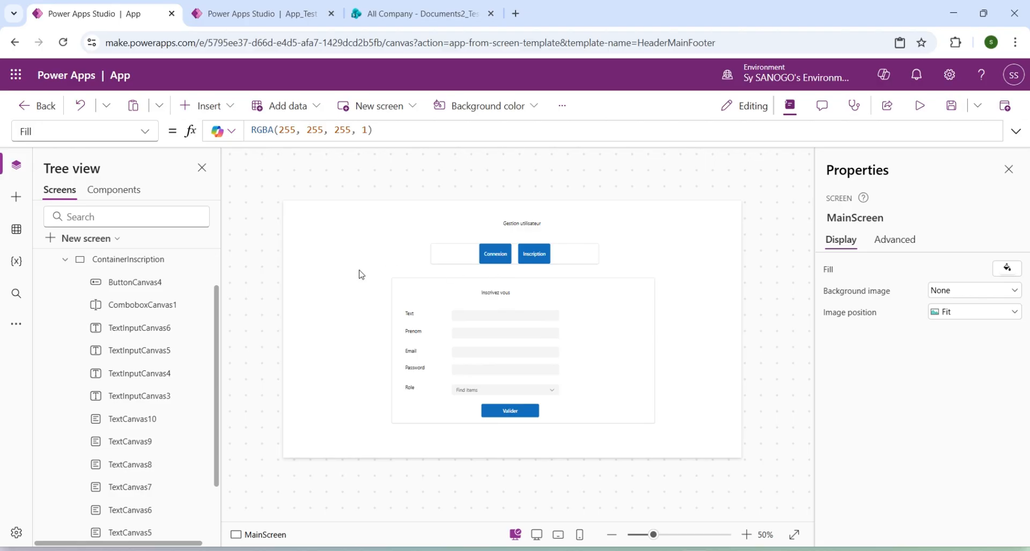
Collapse ContainerInscription in the screen's component hierarchy.
click(66, 262)
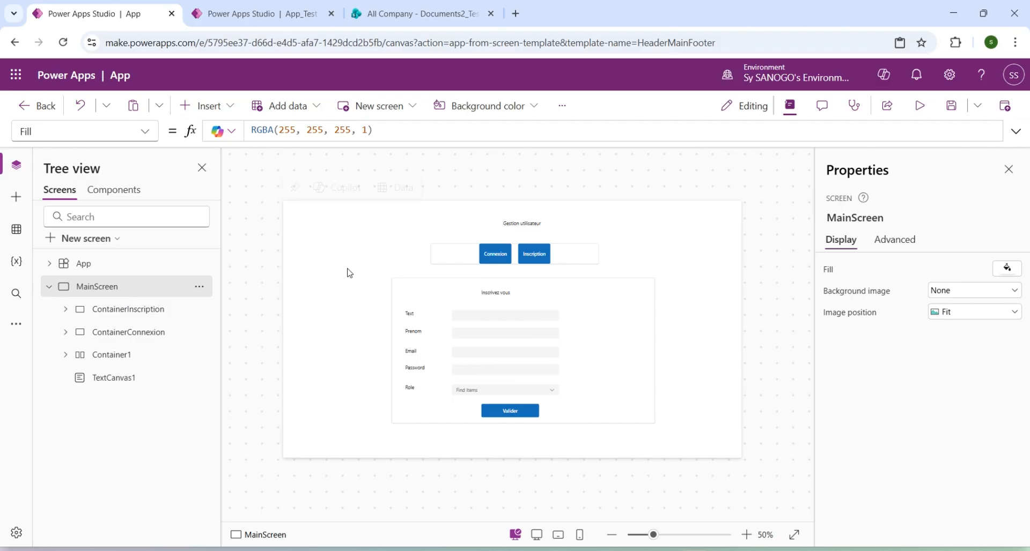
mouse_move(347, 269)
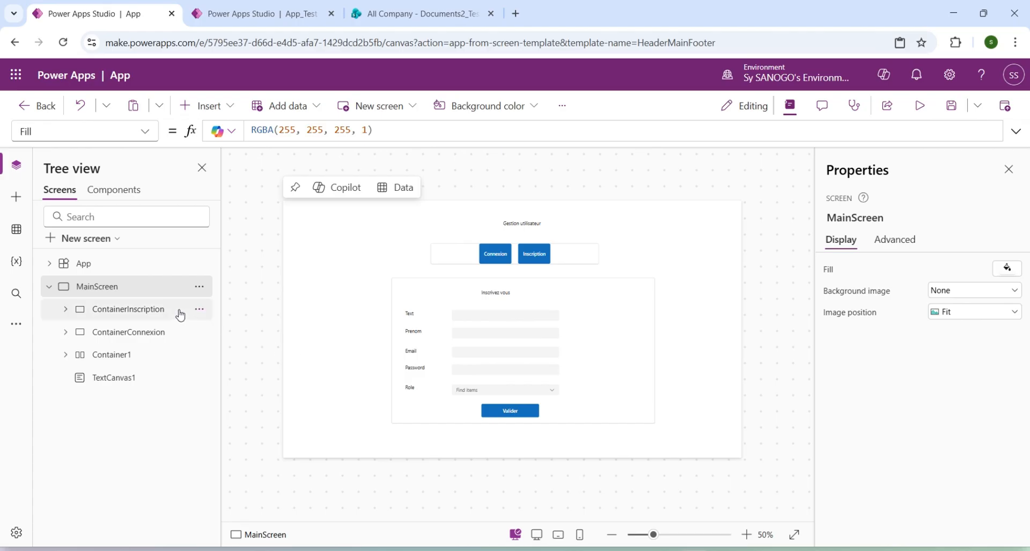
Open the Connexion button's OnSelect formula in the expanded formula bar and select its existing value.
click(495, 254)
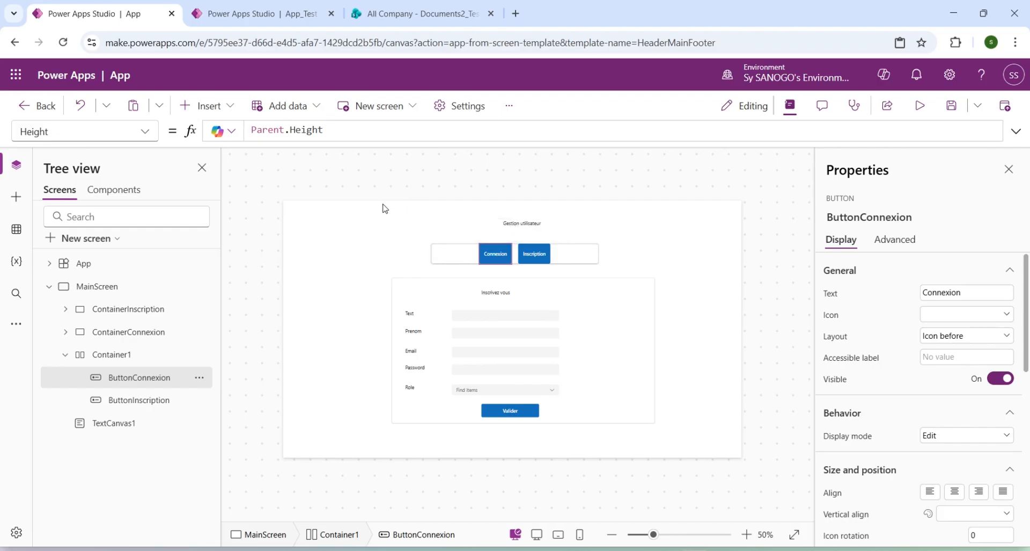
click(146, 131)
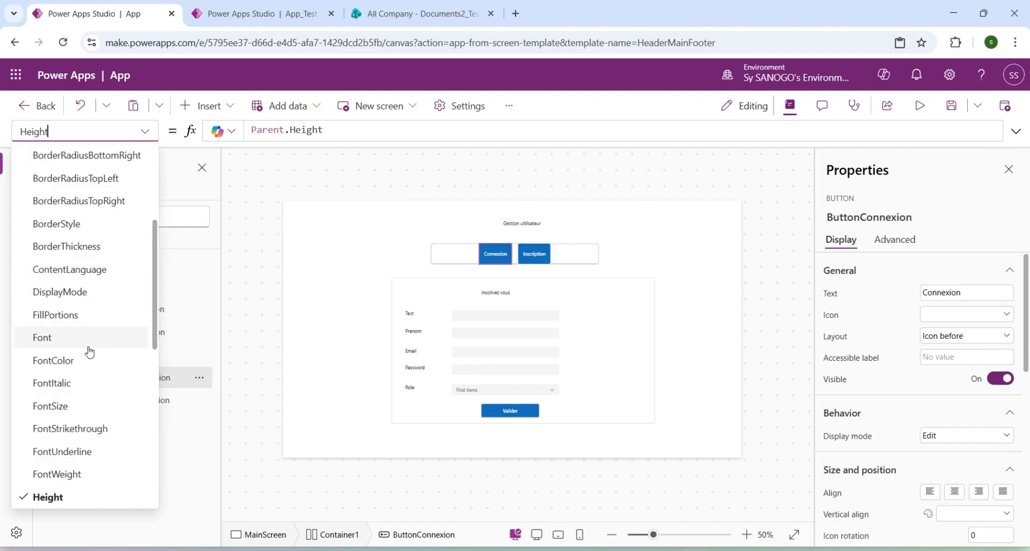
scroll(89, 350, down, 4)
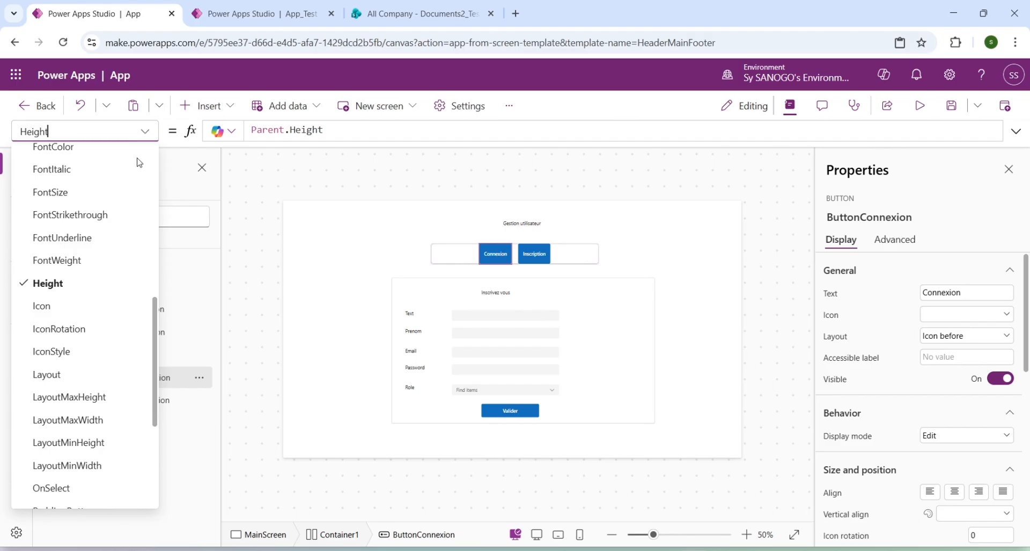
scroll(74, 413, down, 1)
scroll(73, 413, down, 3)
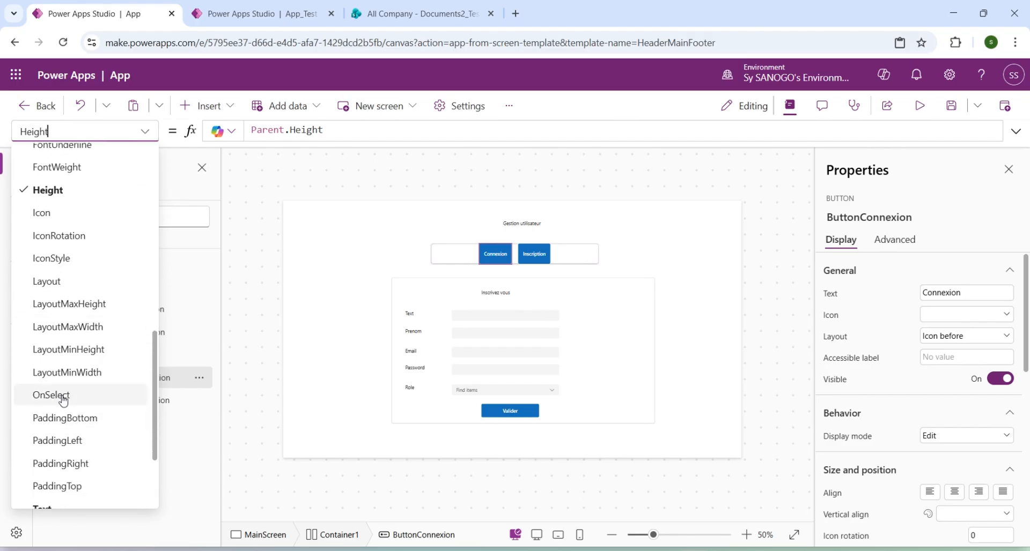
click(62, 395)
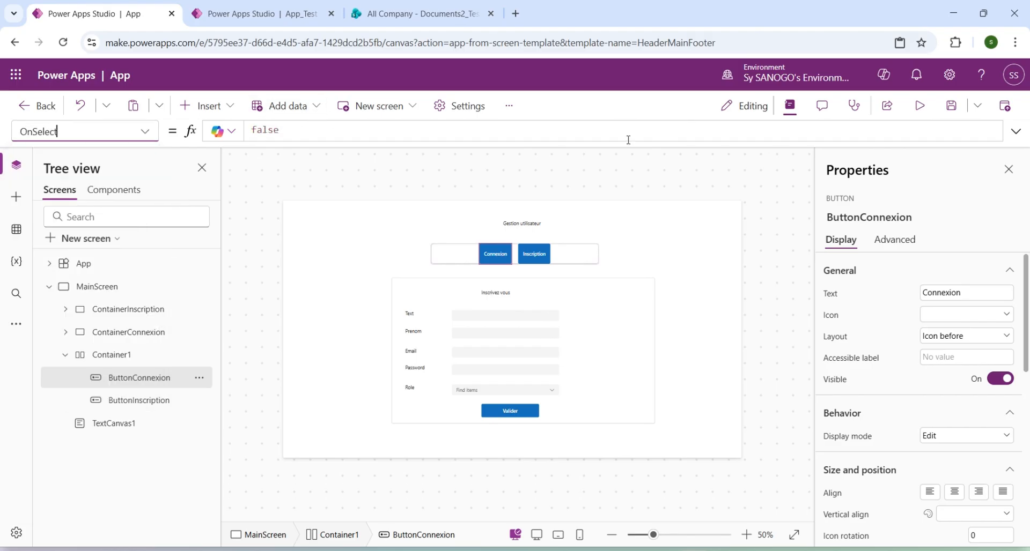
double_click(269, 135)
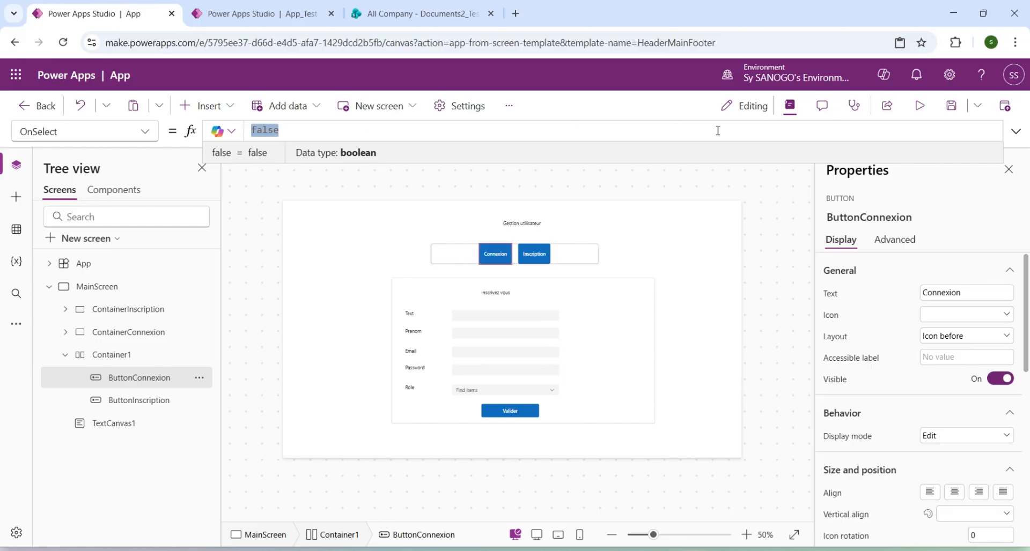
click(1013, 134)
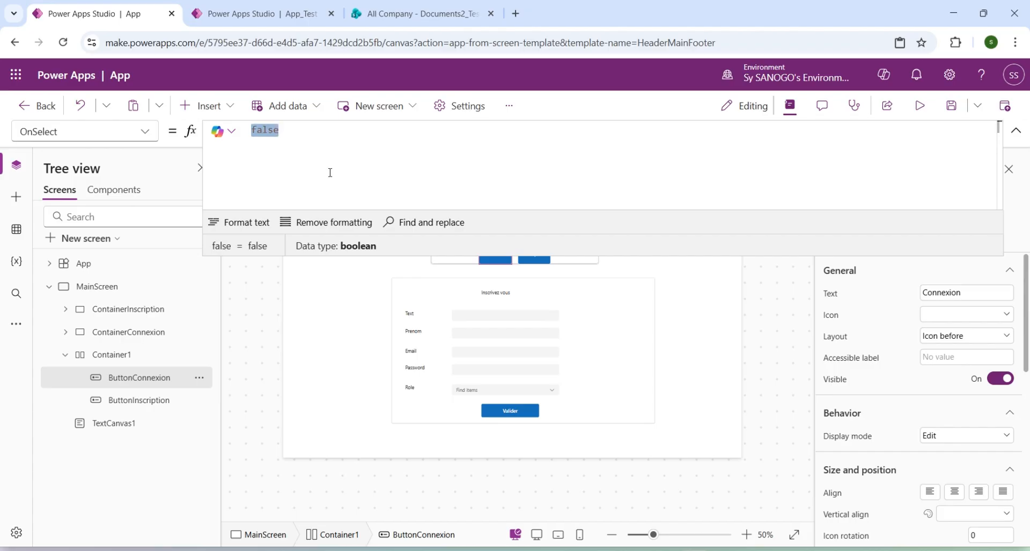
Replace the Connexion button's OnSelect value with UpdateContext({}); and open an empty line between the braces.
text(Update)
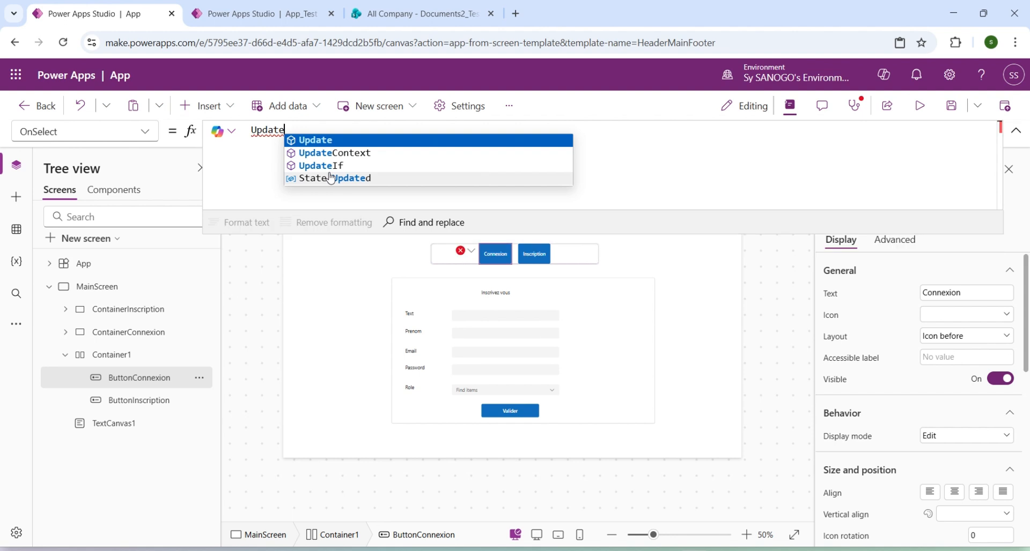
key(Down)
key(Tab)
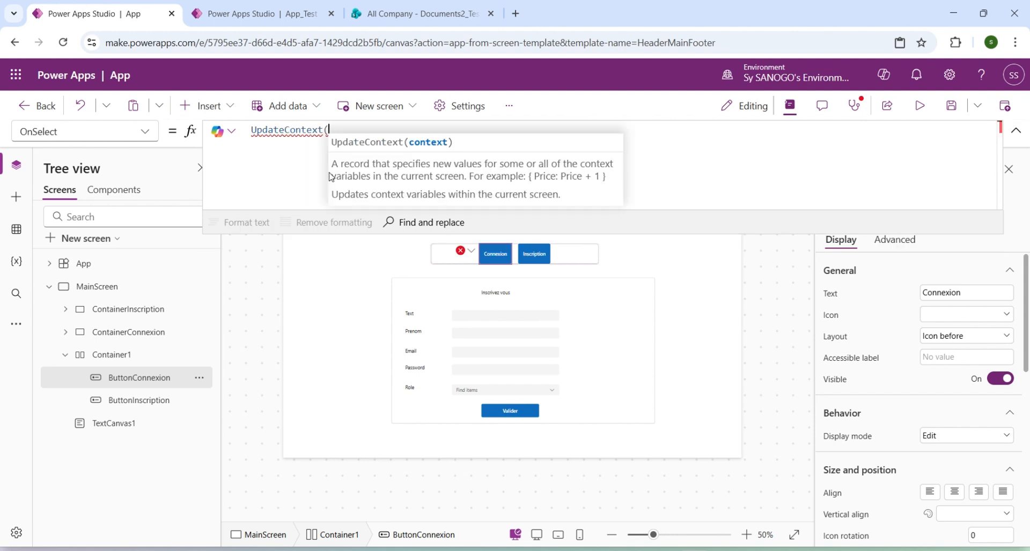
text({  }))
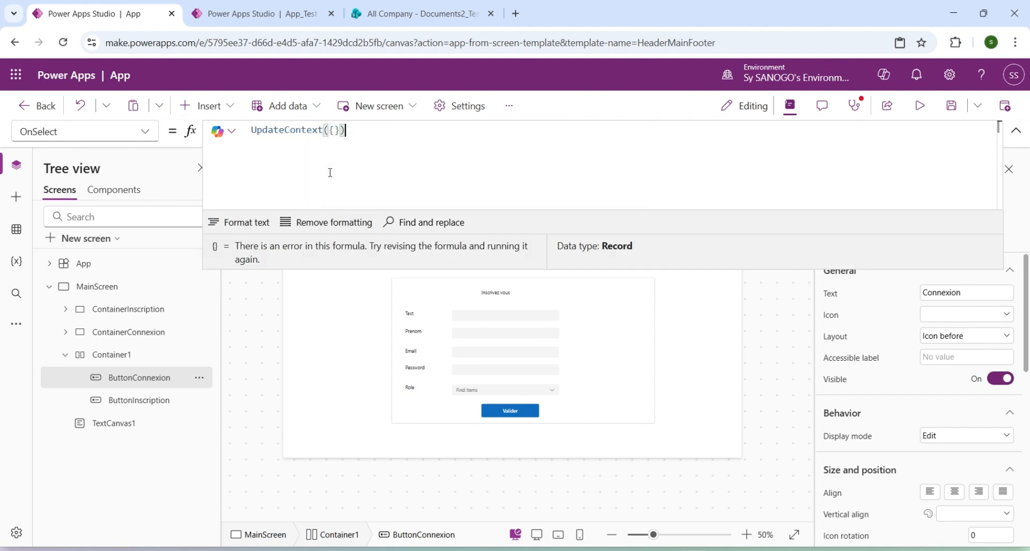
text(;)
key(Left)
key(Left)
key(Left)
key(Return)
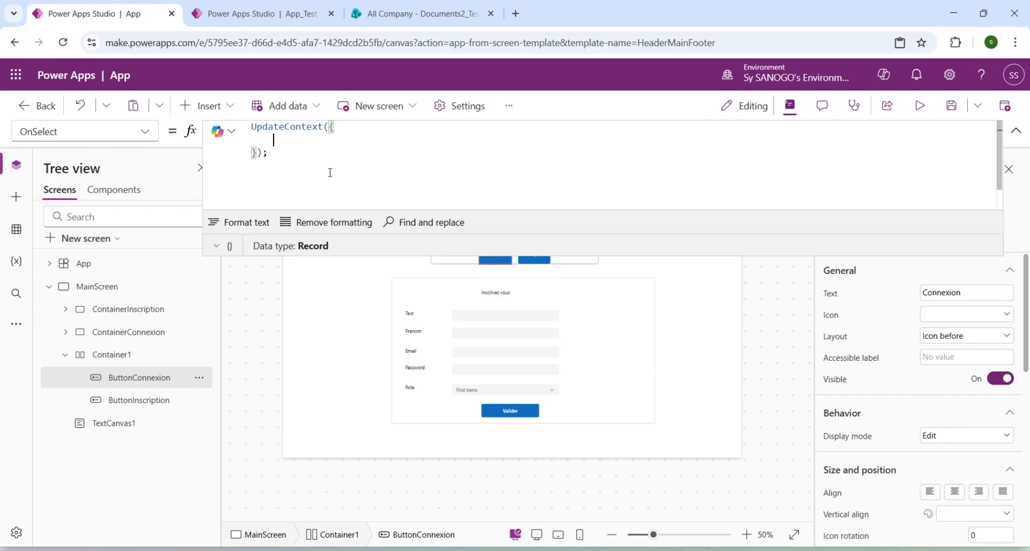
Add the context variable showConnexion: true, inside the Connexion button's UpdateContext record and start a new line.
text(show)
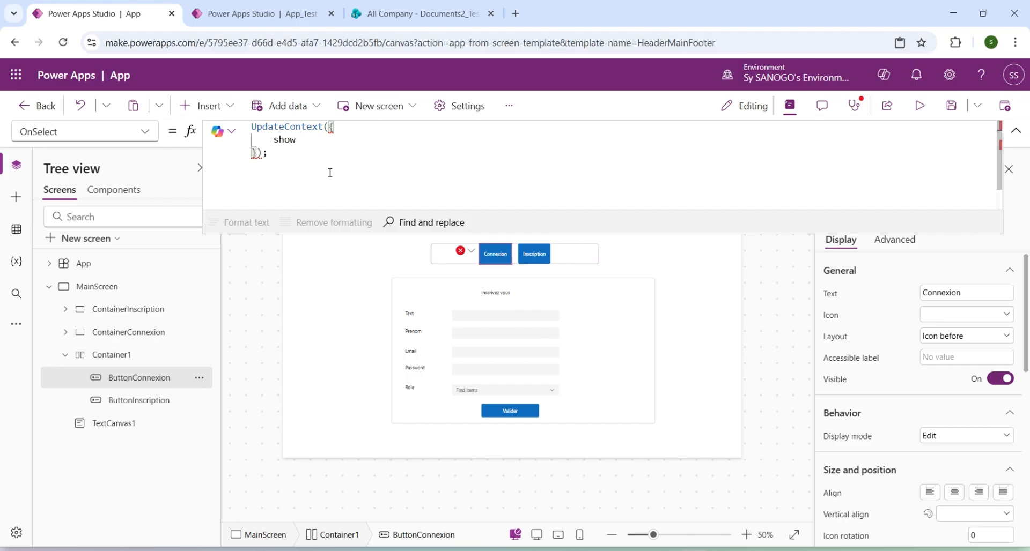
text(Connexion: true;)
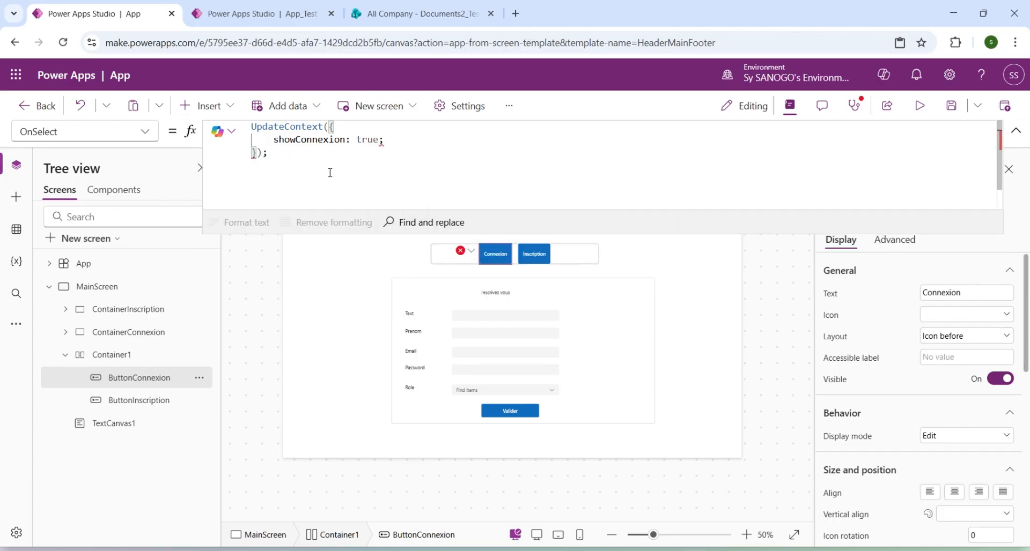
key(BackSpace)
text(,)
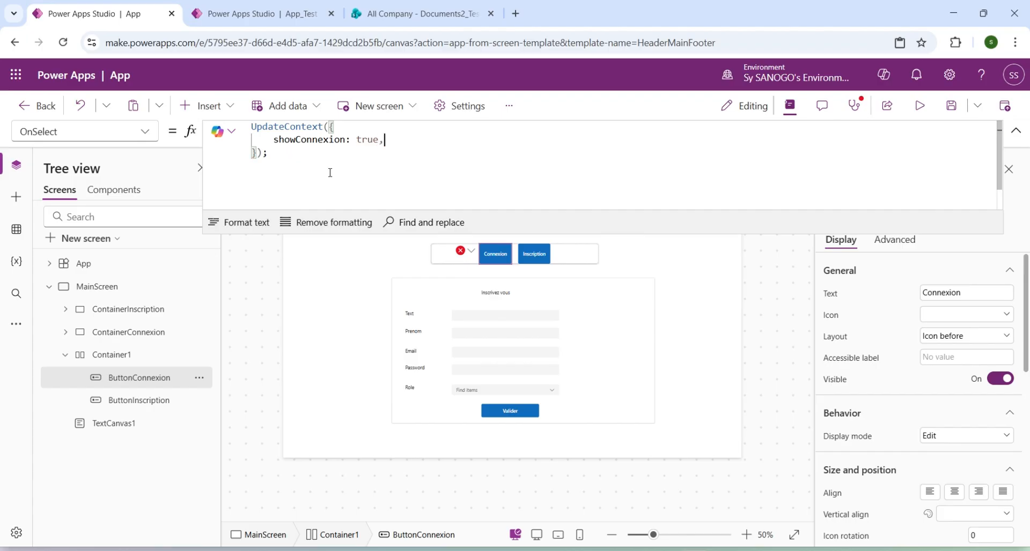
key(Return)
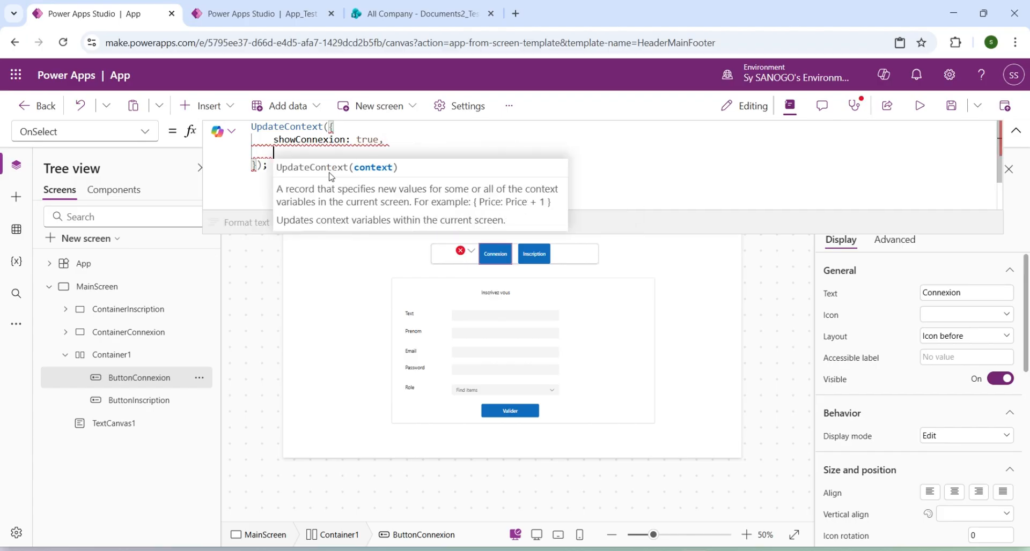
Add showInscription: false as the second context variable in the Connexion button's UpdateContext record.
text(show)
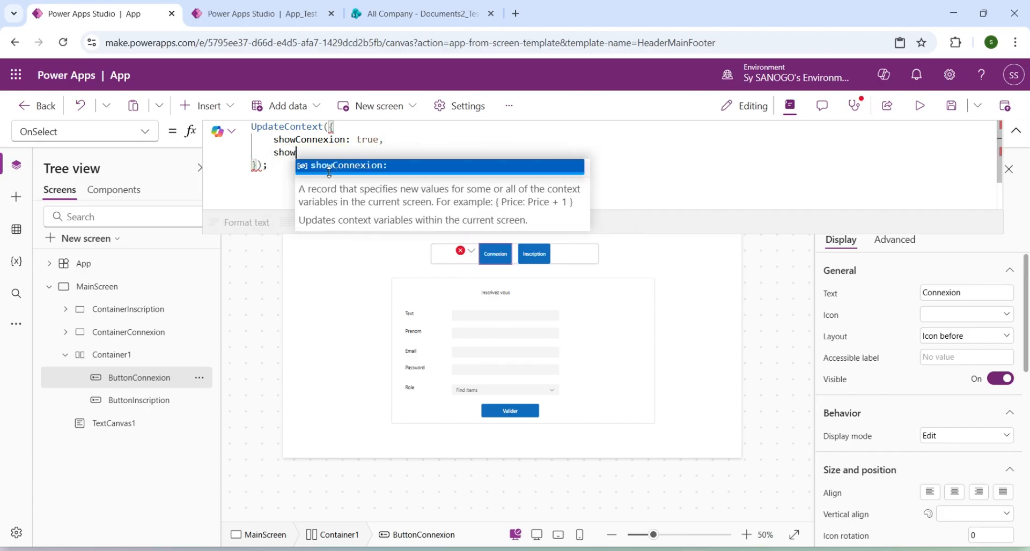
text(Inscr)
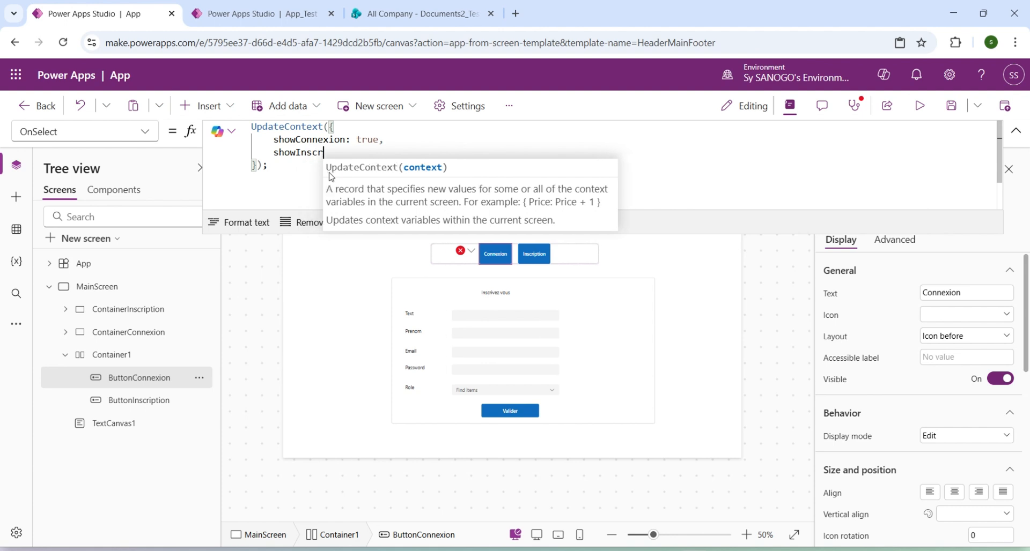
text(iption)
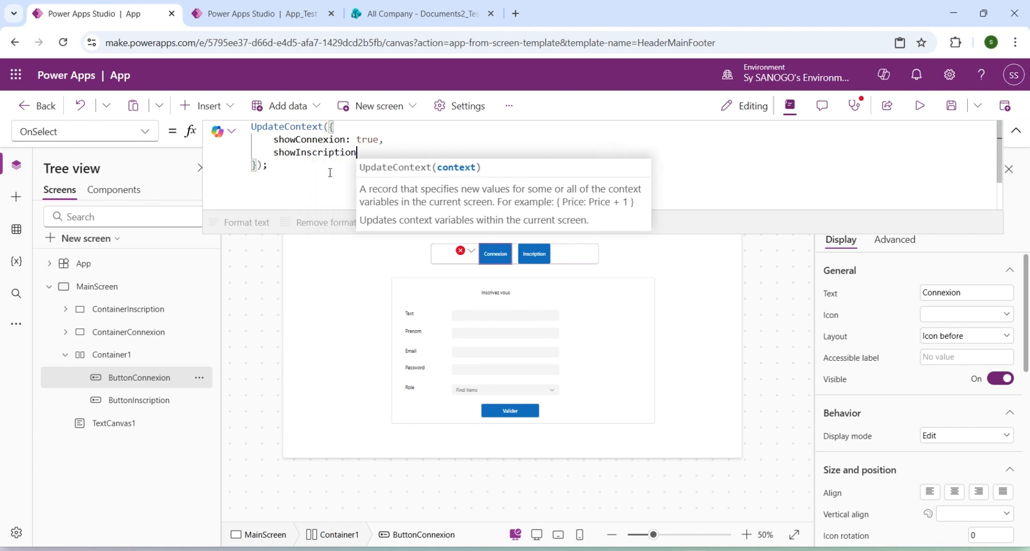
text(: fals)
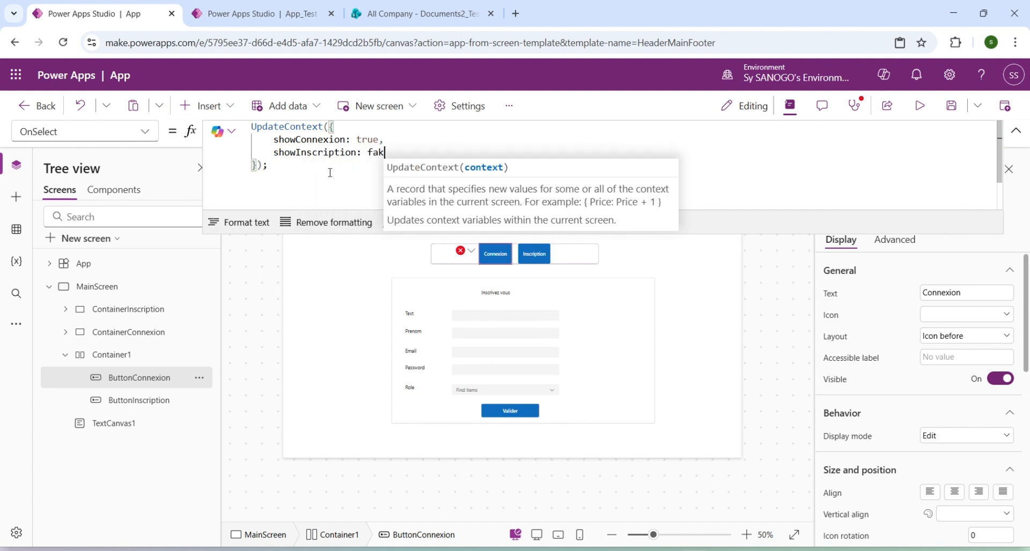
text(e)
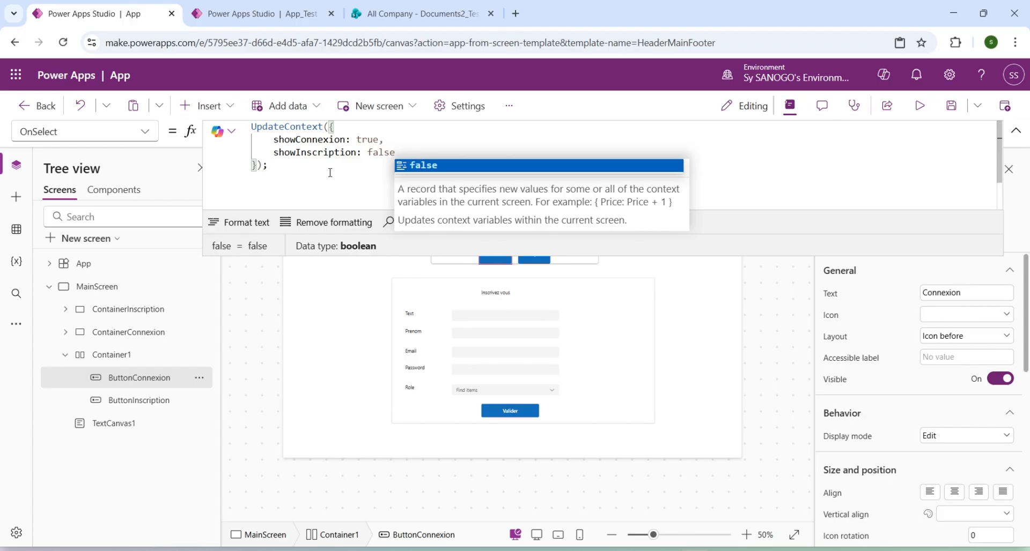
key(Return)
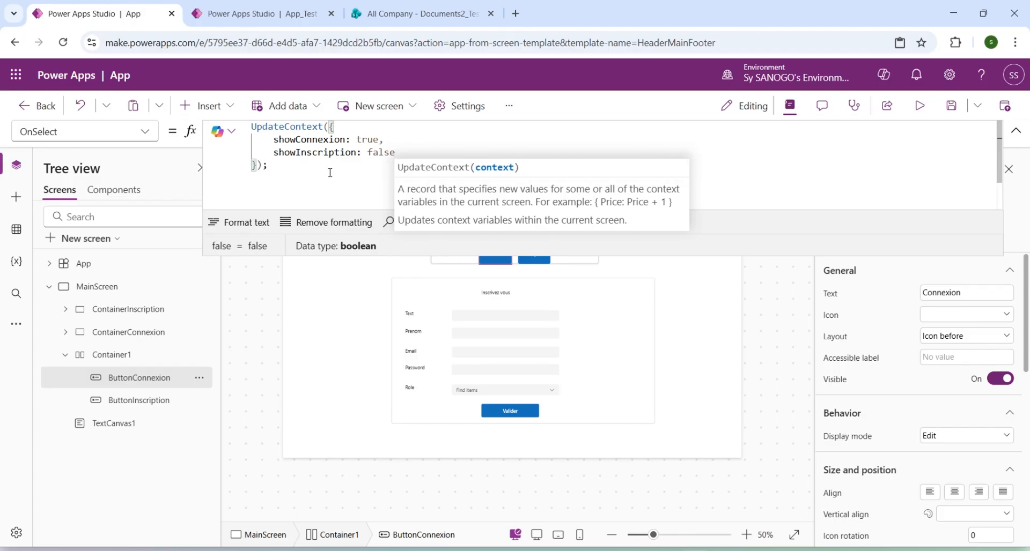
click(363, 153)
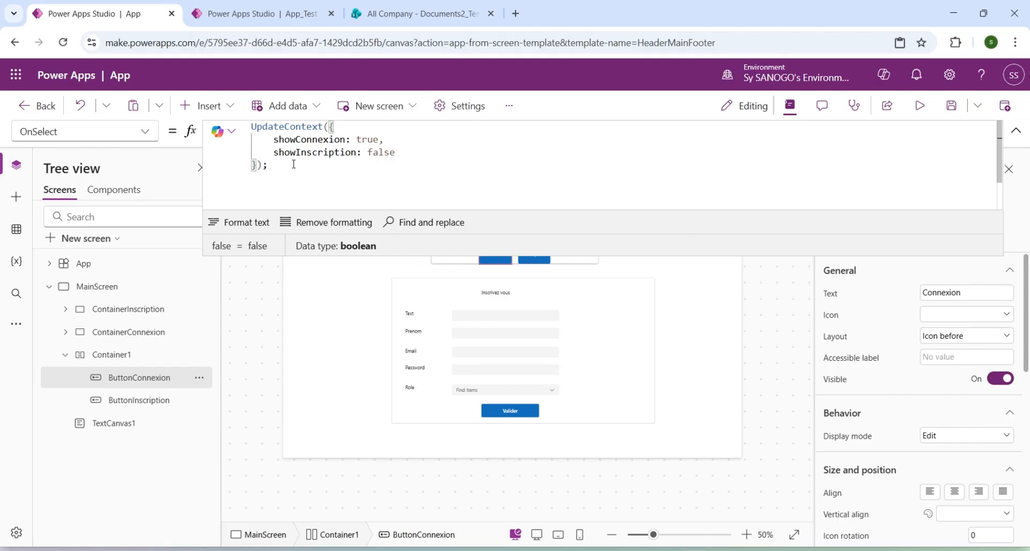
Copy the Connexion button's whole UpdateContext formula into the Inscription button's OnSelect property, replacing its existing value.
double_click(322, 140)
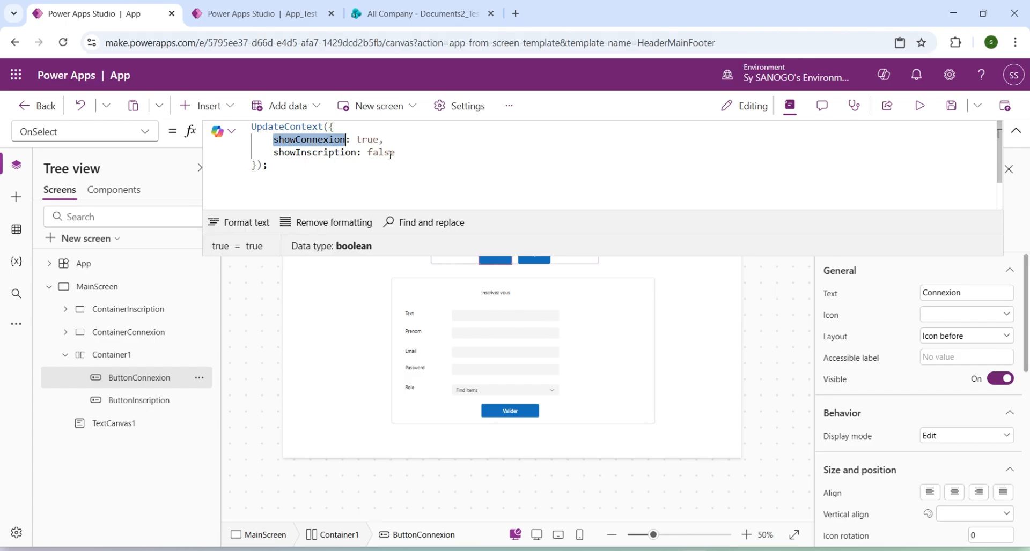
click(284, 168)
drag(275, 162, 251, 127)
key(ctrl+c)
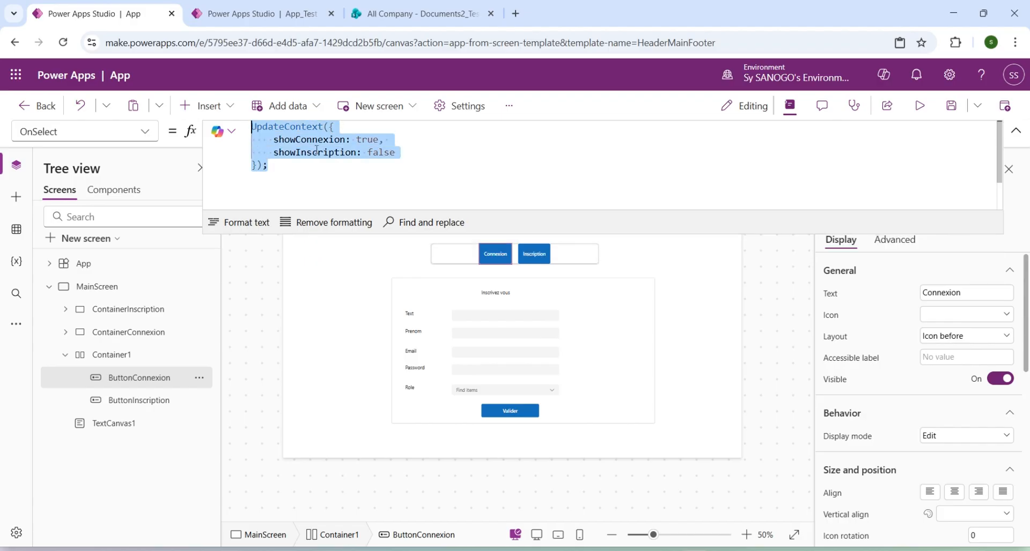
click(531, 258)
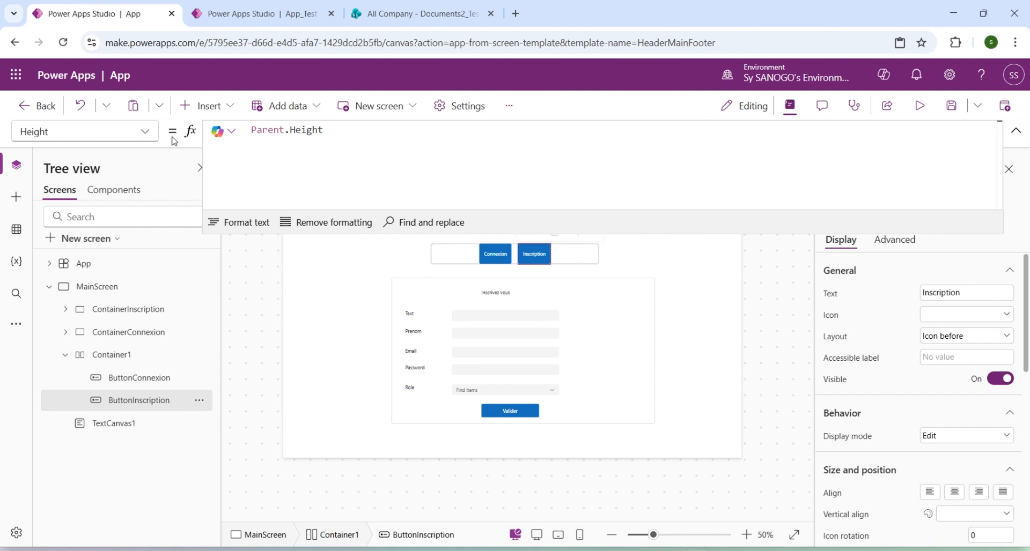
click(149, 133)
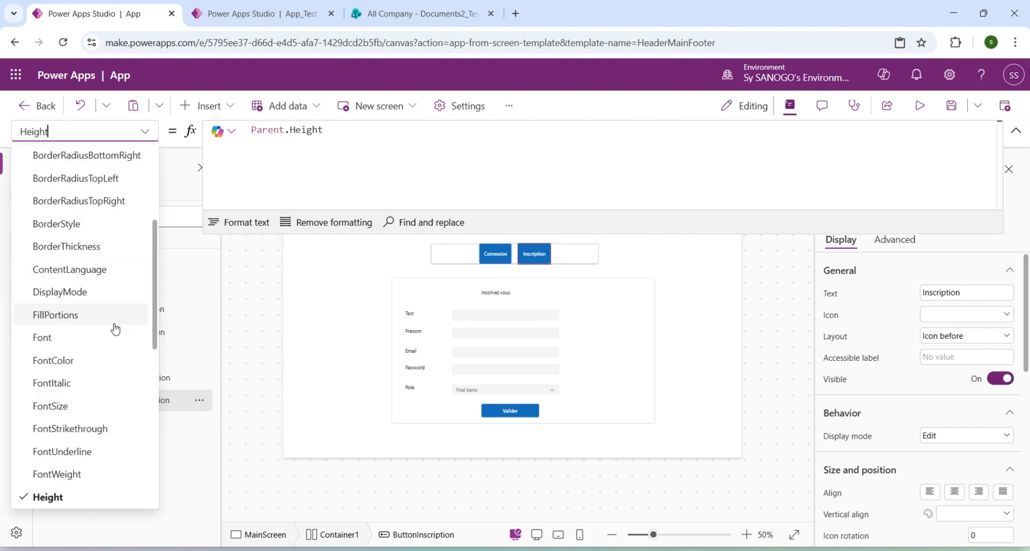
scroll(100, 426, down, 3)
scroll(99, 427, down, 4)
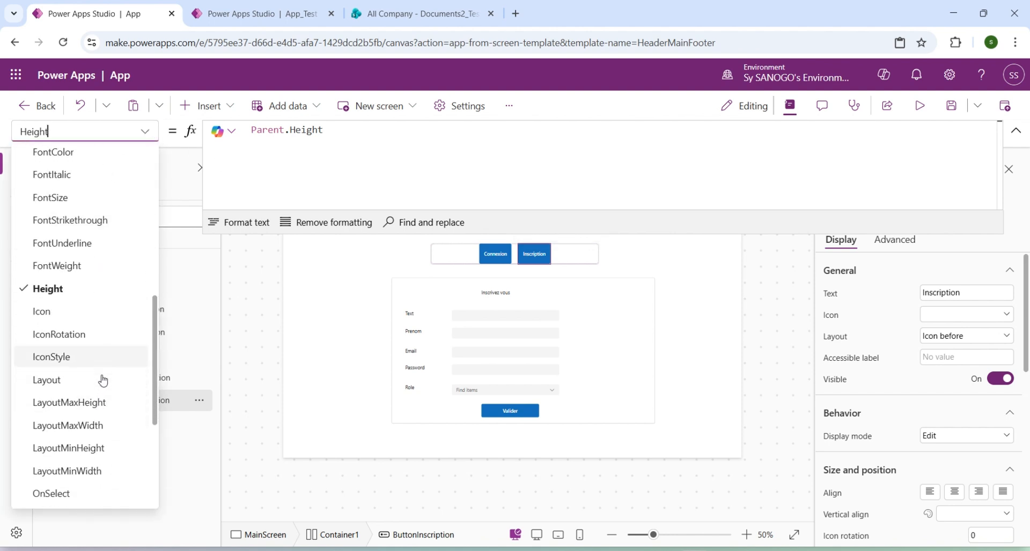
click(81, 368)
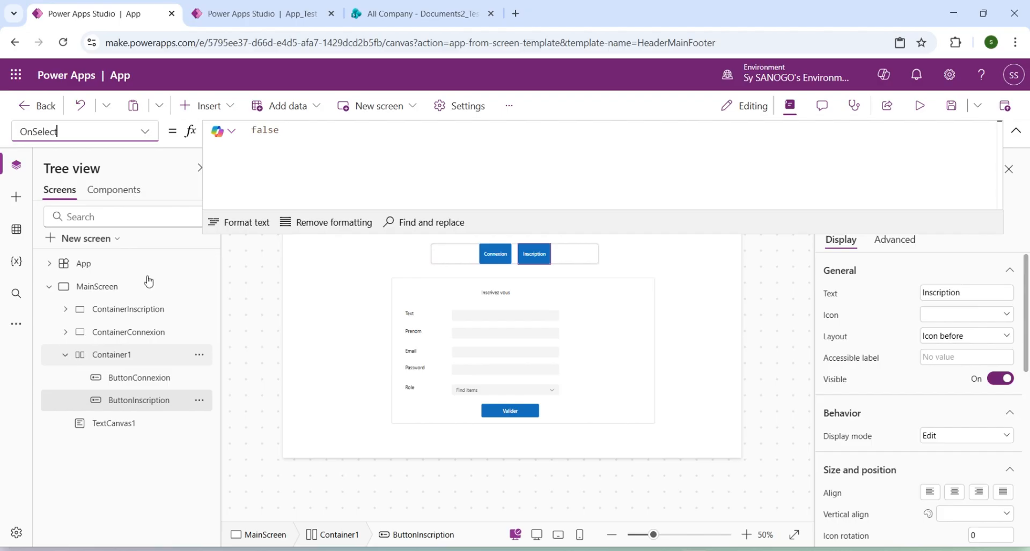
click(321, 160)
key(ctrl+a)
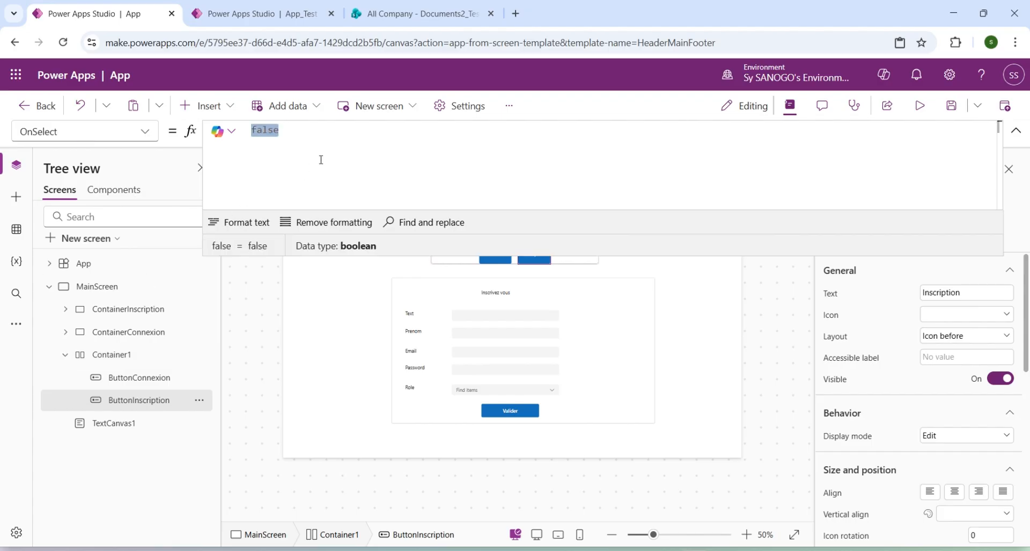
key(ctrl+v)
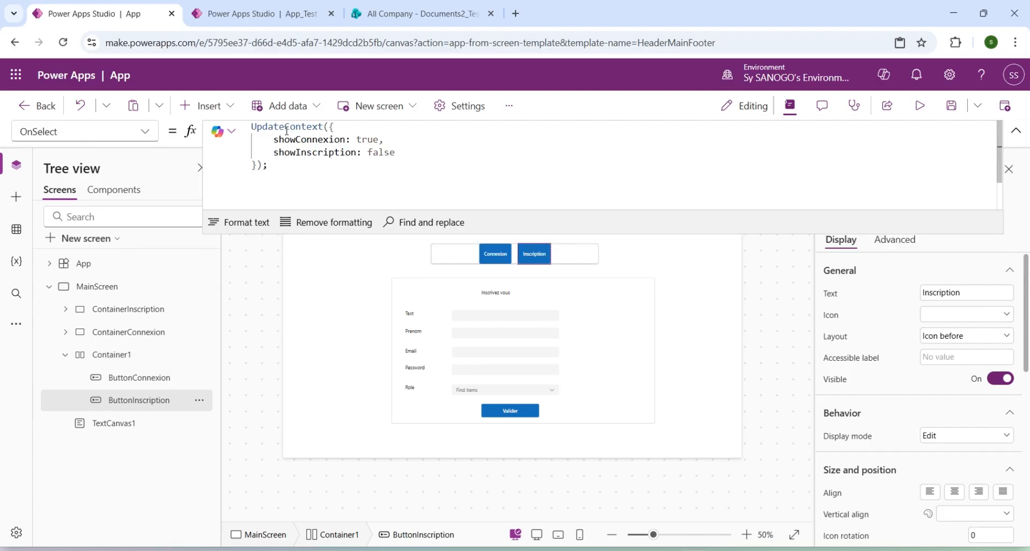
In the Inscription button's OnSelect formula, set showInscription to true and showConnexion to false.
double_click(381, 152)
text(true)
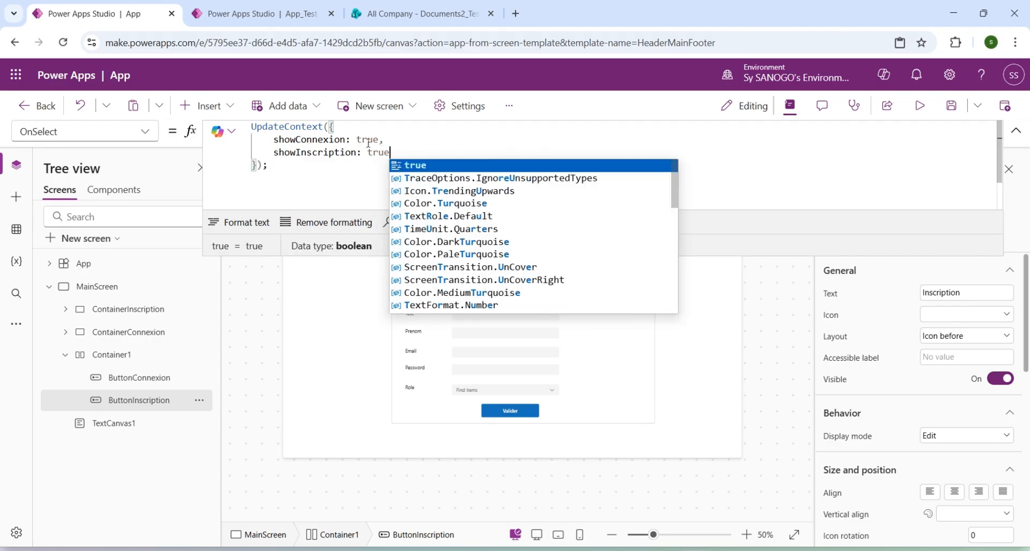
double_click(368, 141)
text(false)
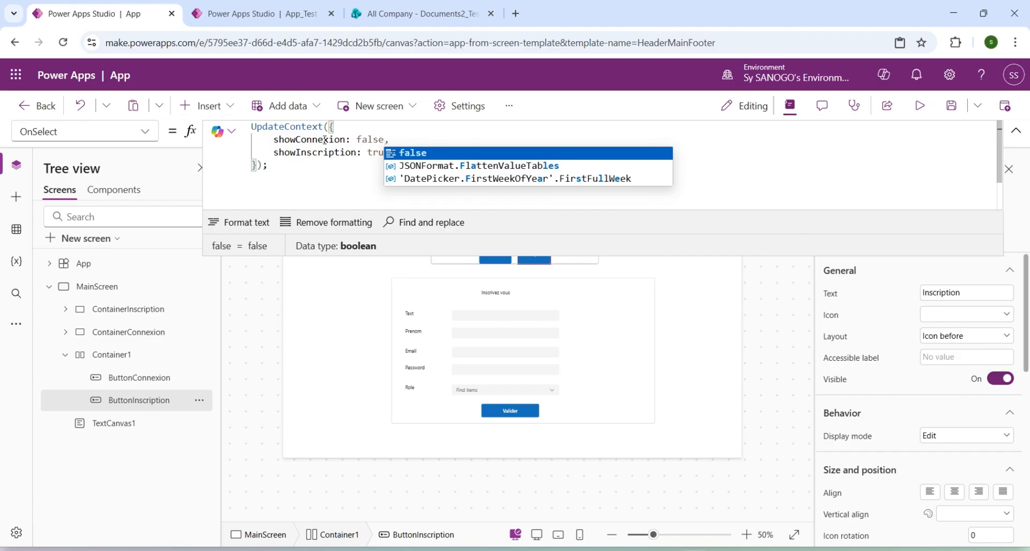
click(367, 152)
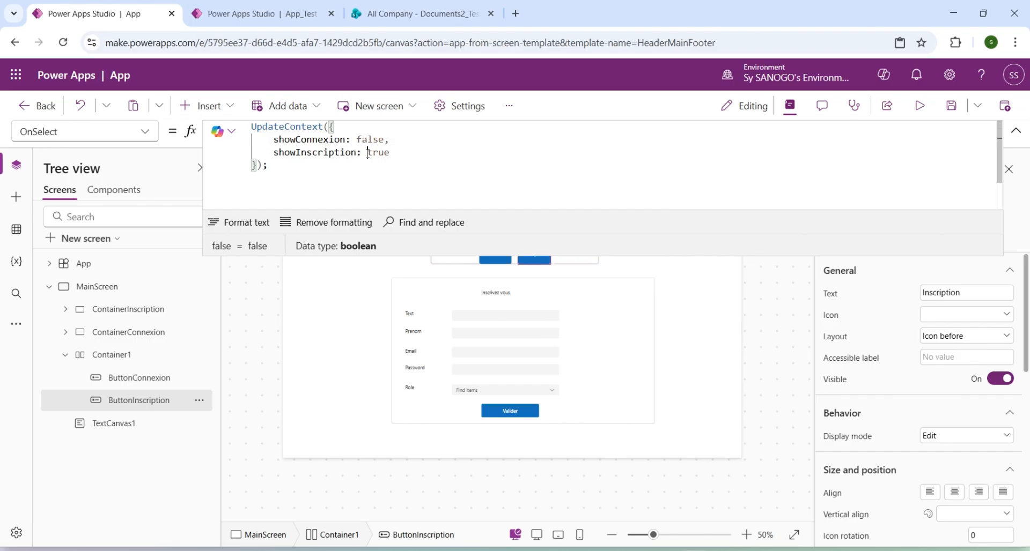
double_click(368, 153)
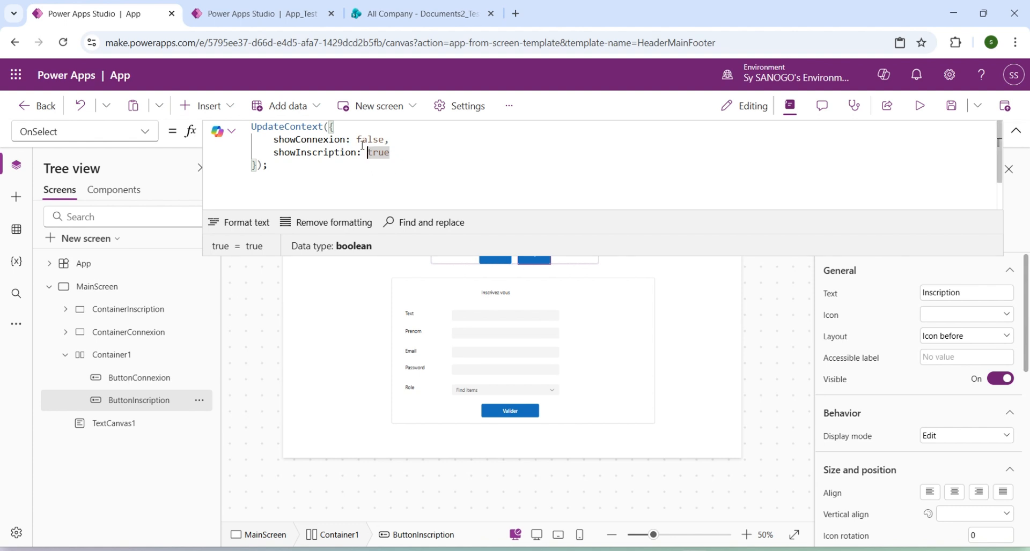
double_click(307, 139)
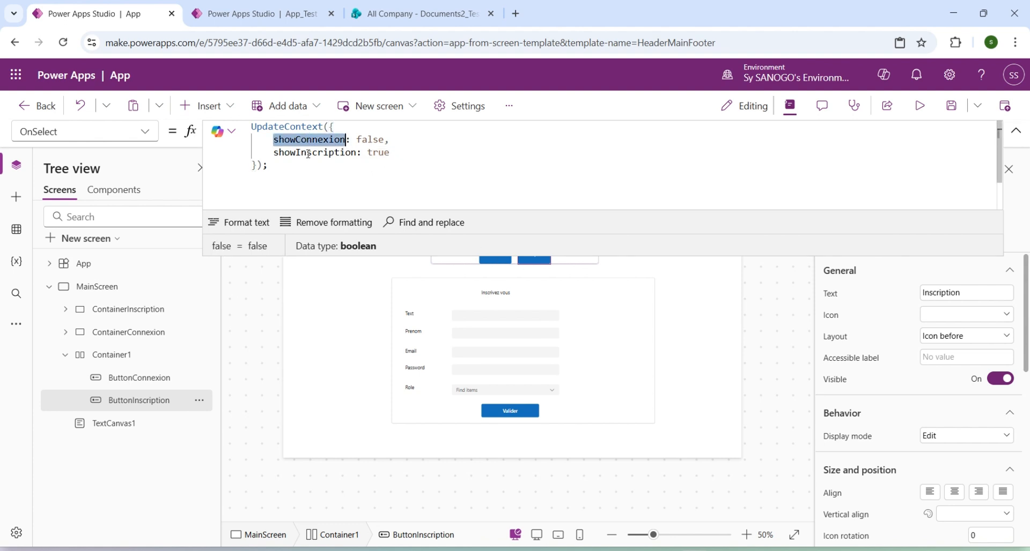
Set ContainerConnexion's Visible property to showConnexion, copying the variable name from the Inscription button's OnSelect formula.
double_click(308, 153)
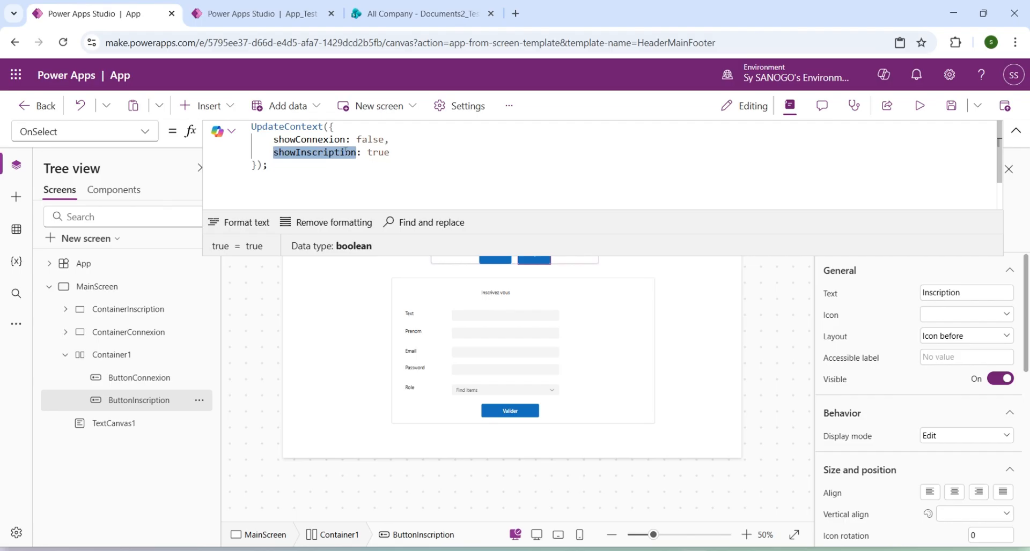
double_click(281, 139)
key(ctrl+c)
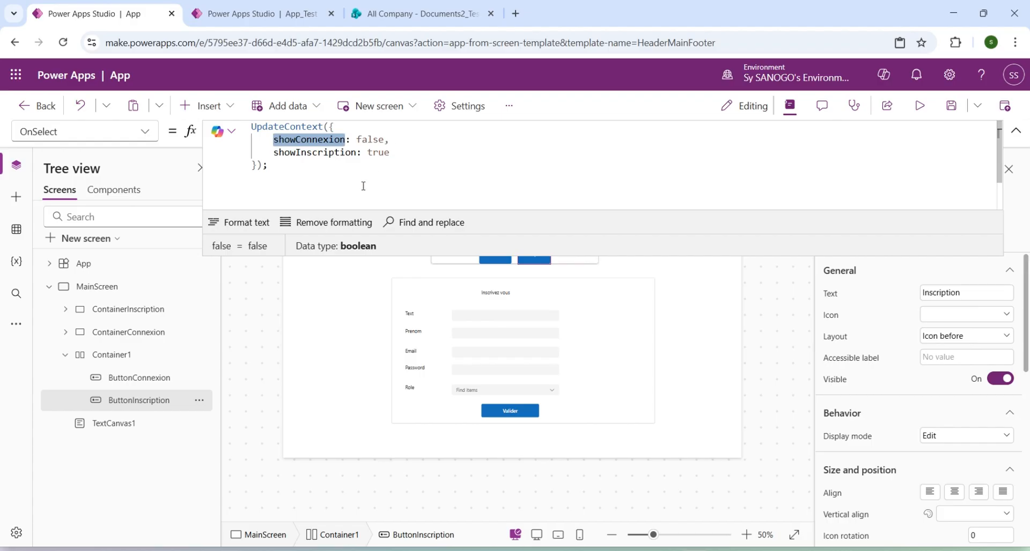
click(132, 335)
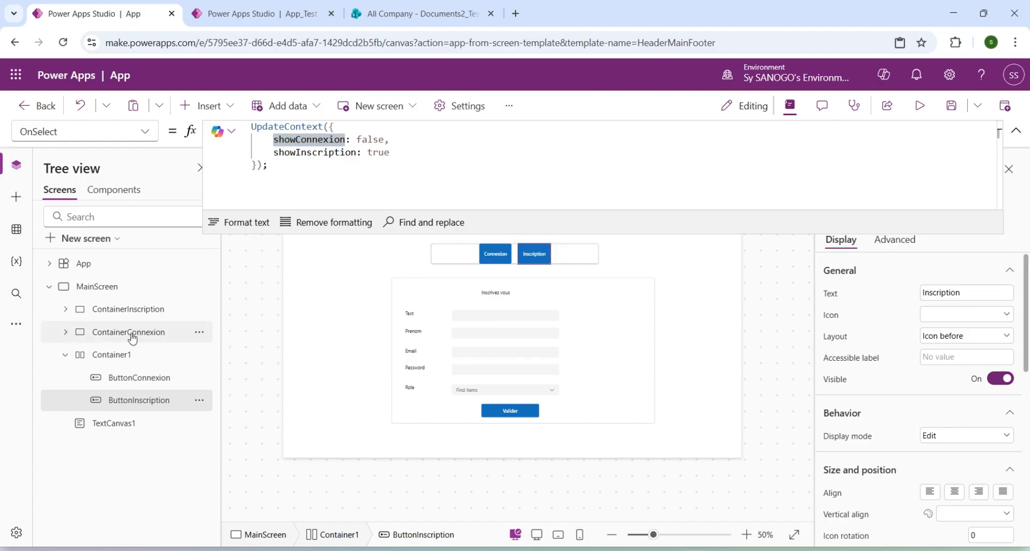
click(131, 334)
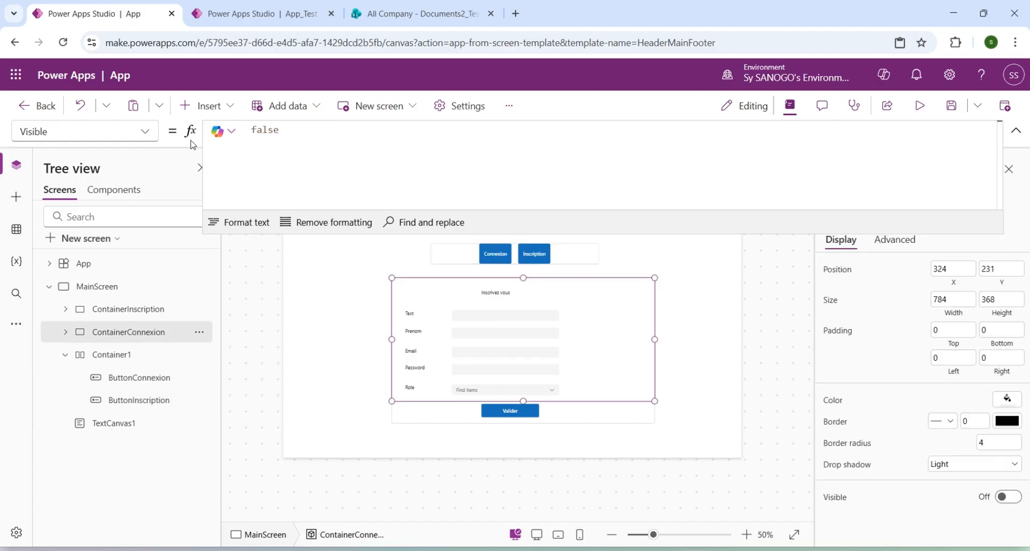
click(143, 134)
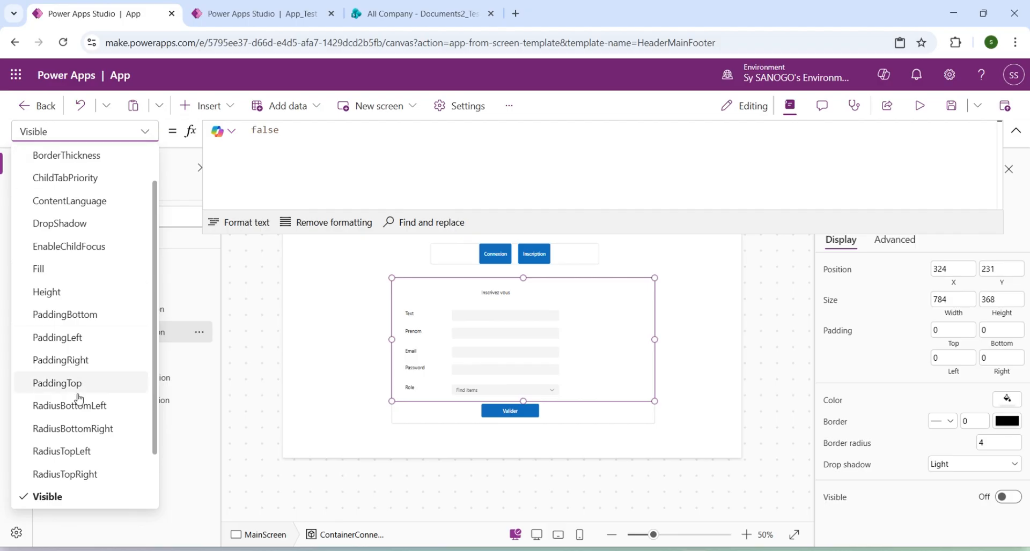
click(75, 499)
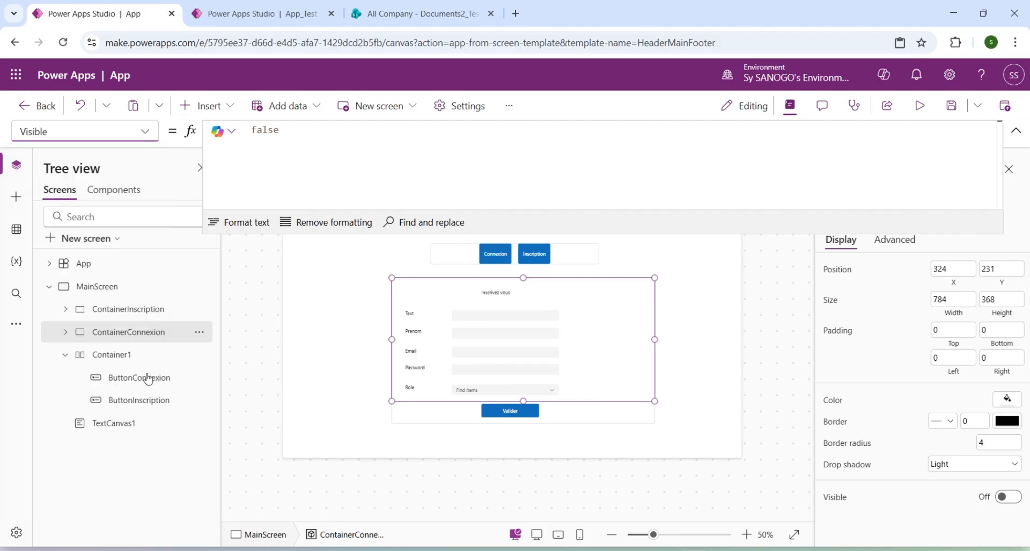
double_click(265, 130)
key(ctrl+v)
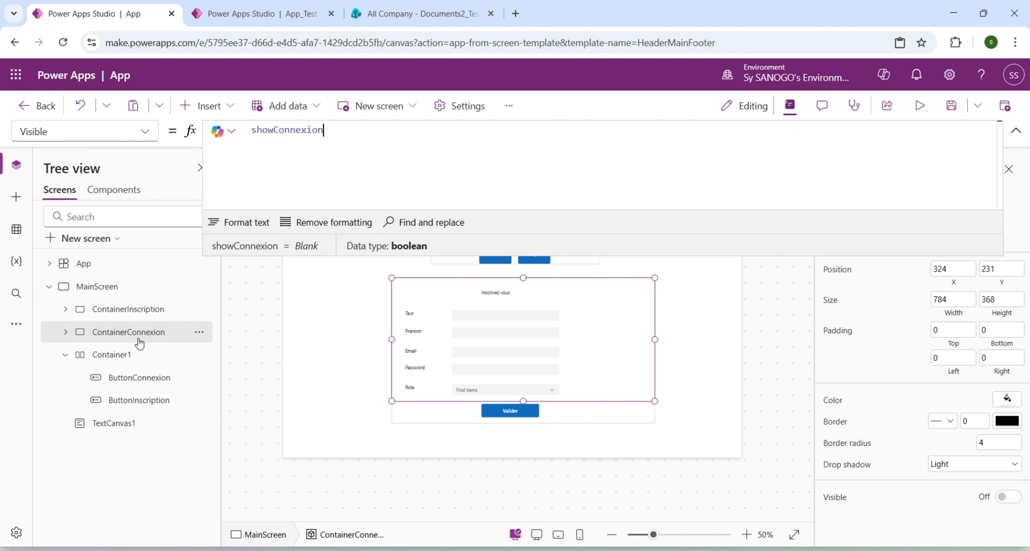
Set ContainerInscription's Visible property to showInscription, copying the variable name from the Inscription button's OnSelect formula.
click(139, 401)
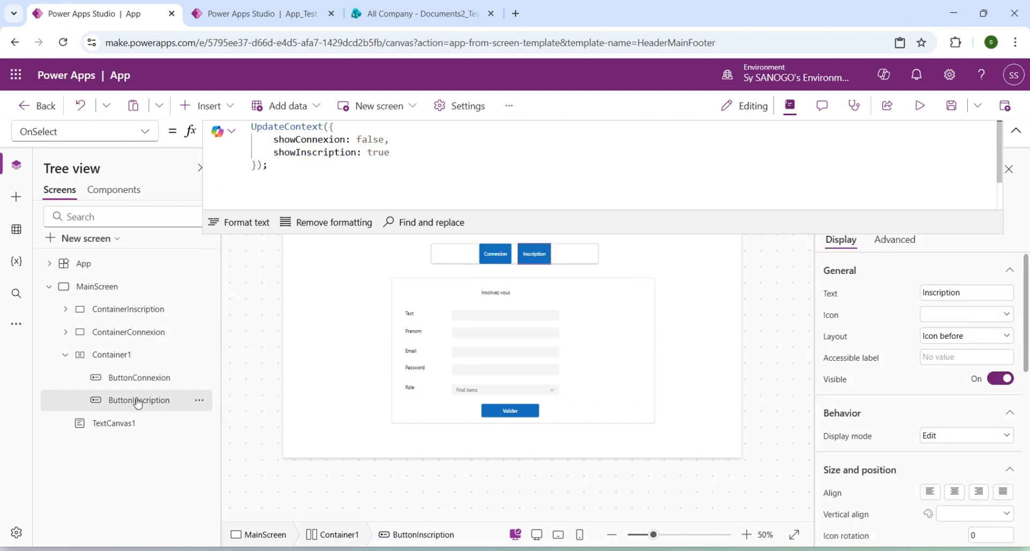
double_click(315, 152)
key(ctrl+c)
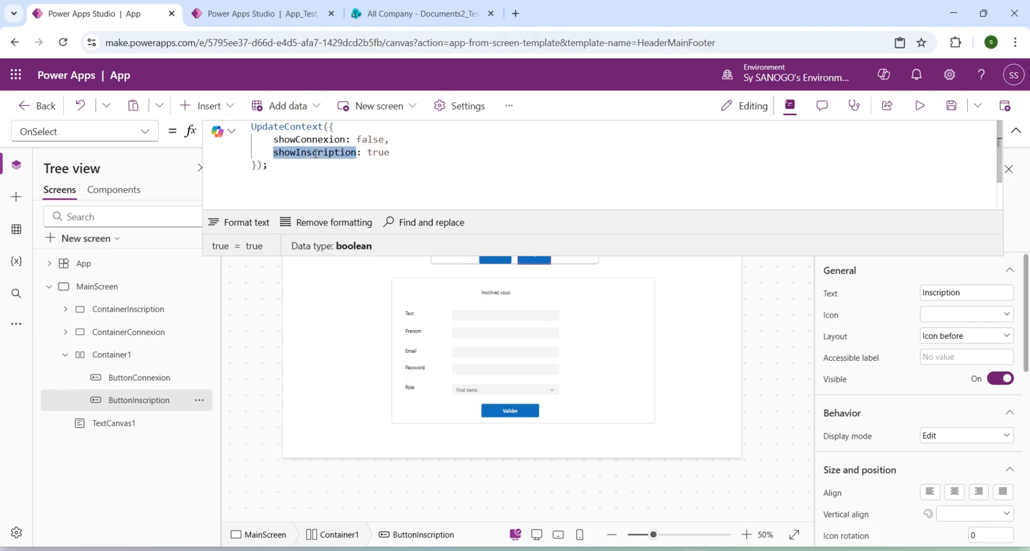
click(133, 316)
click(145, 135)
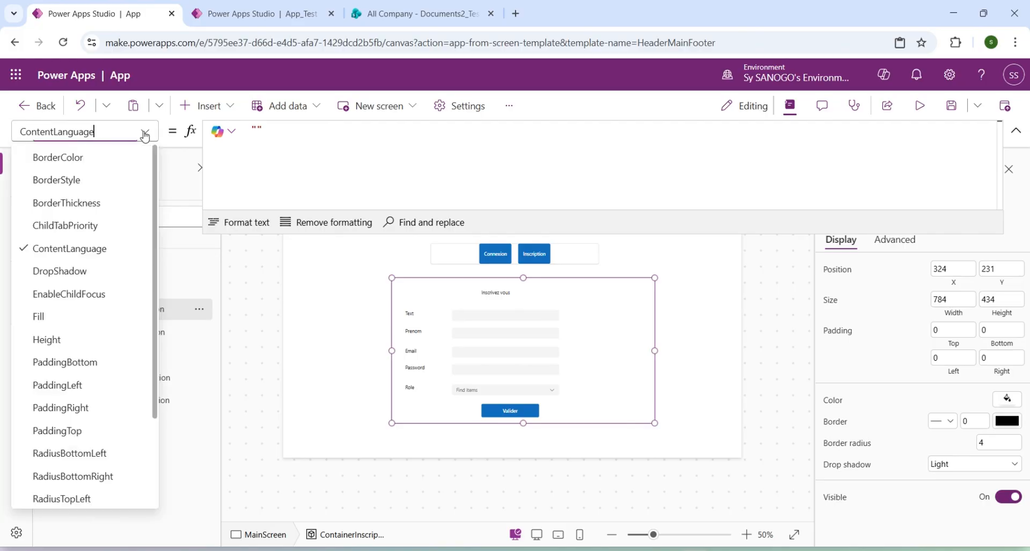
scroll(104, 406, down, 2)
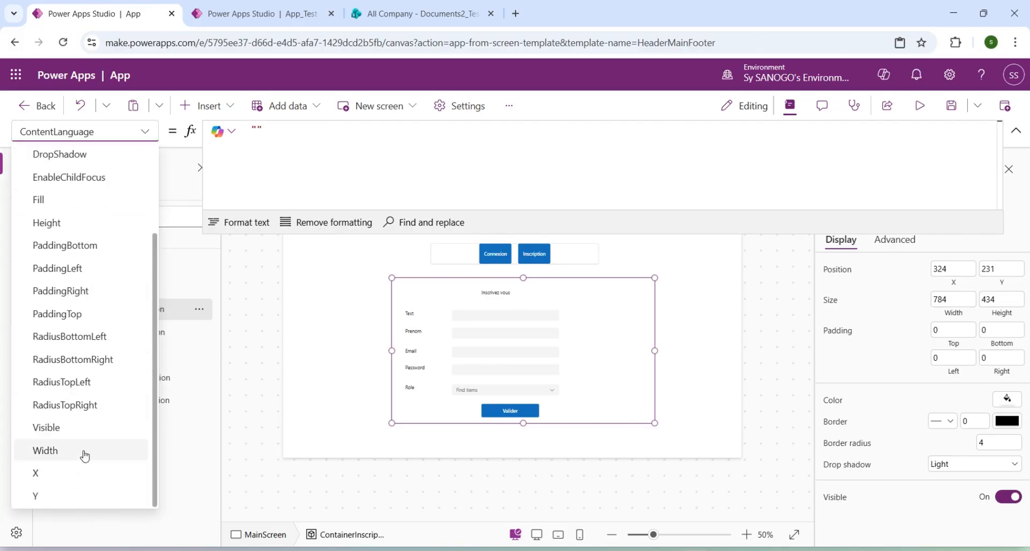
click(62, 428)
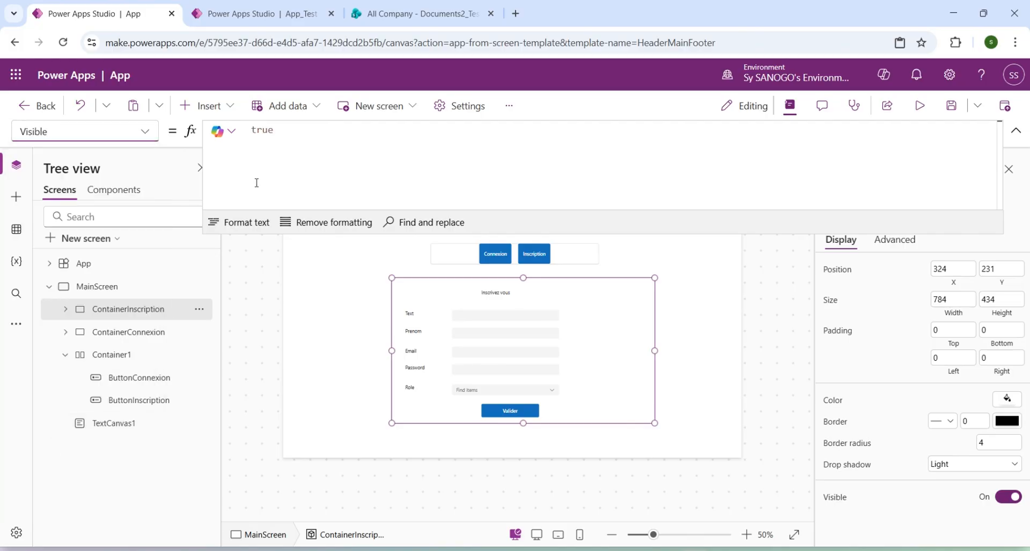
double_click(266, 131)
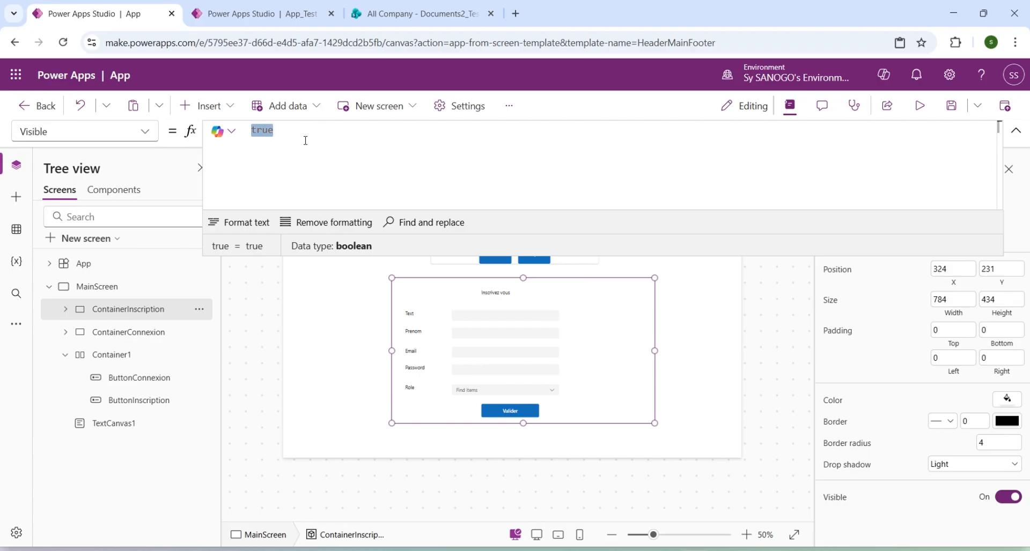
key(ctrl+v)
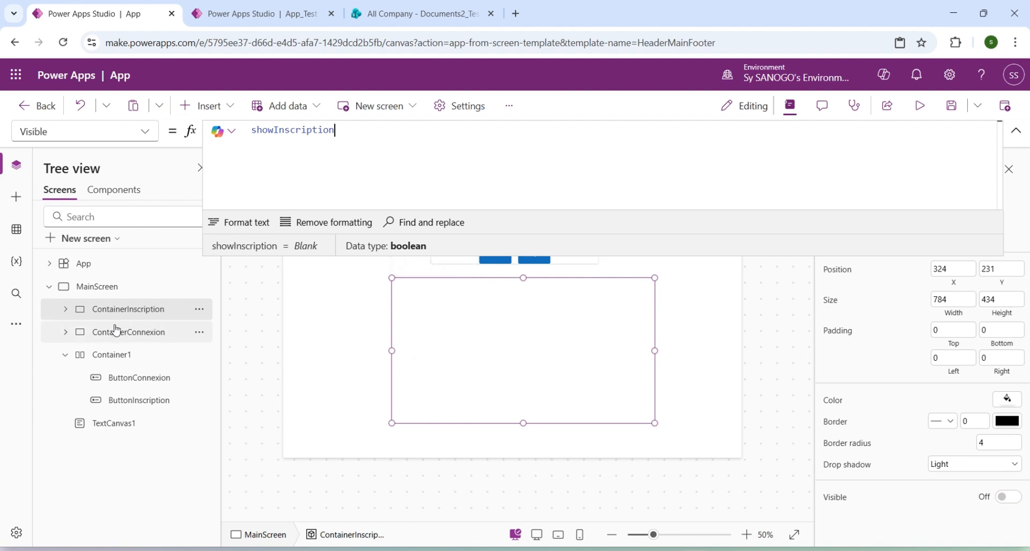
Give MainScreen's OnVisible property an UpdateContext formula whose record sets showInscription: false.
click(110, 291)
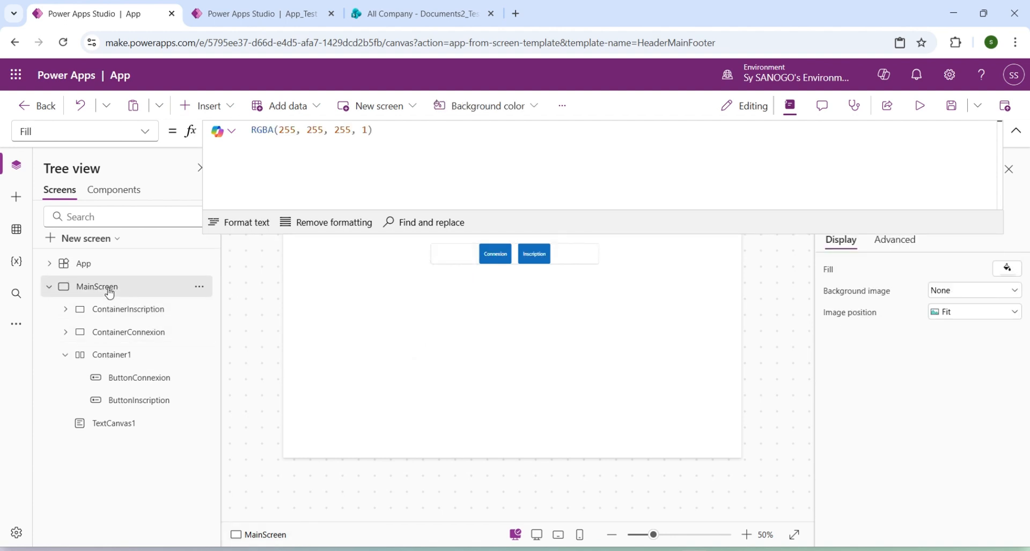
click(146, 135)
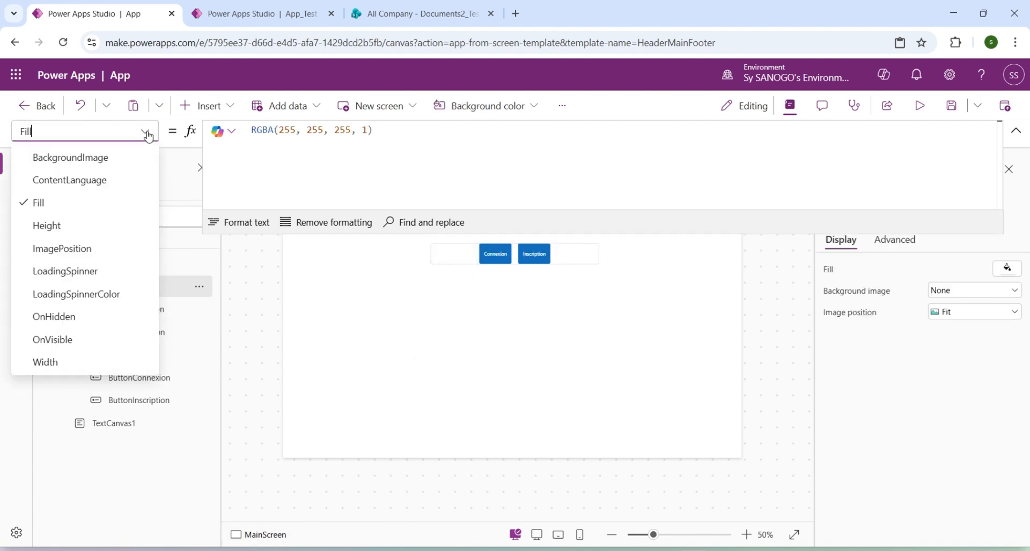
click(74, 340)
click(282, 146)
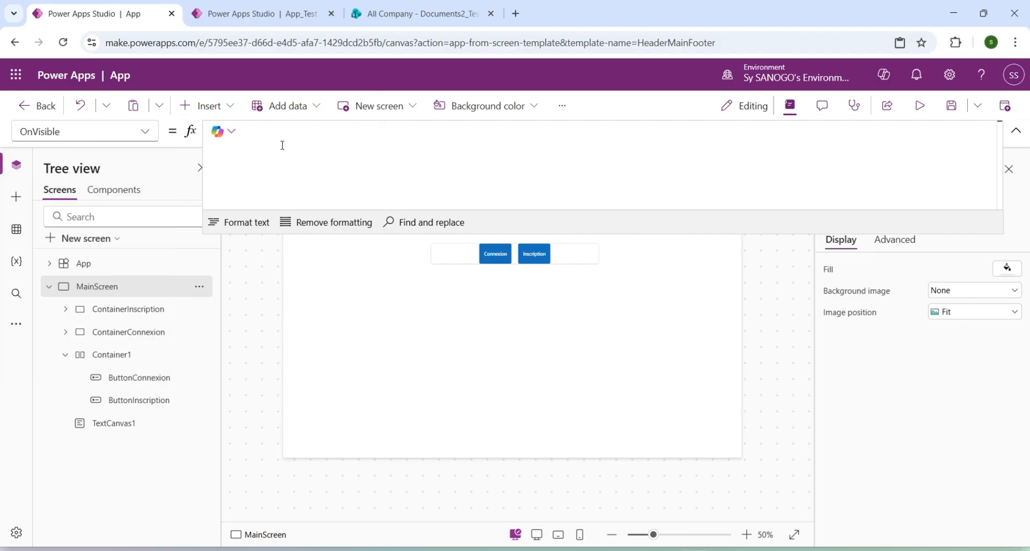
text(Upda)
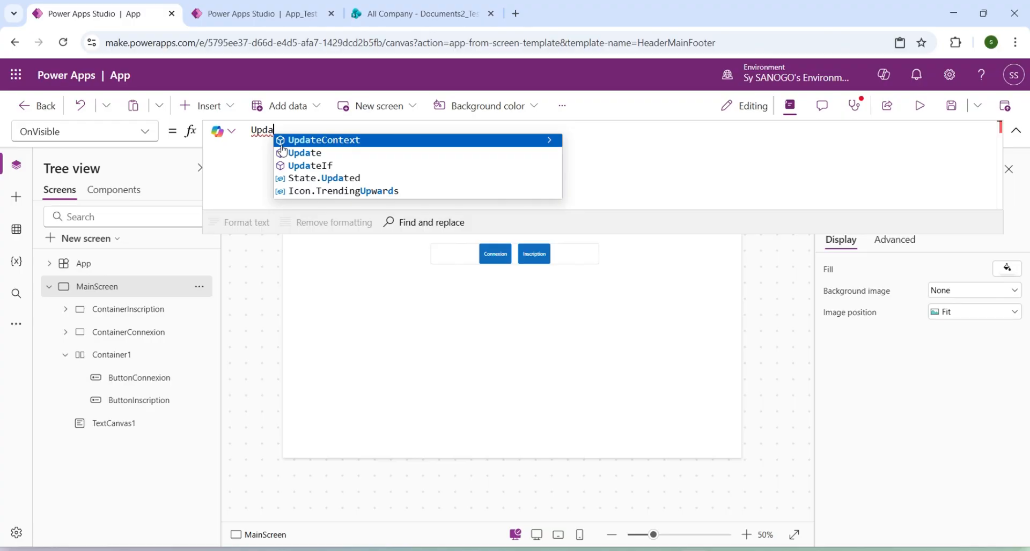
key(Tab)
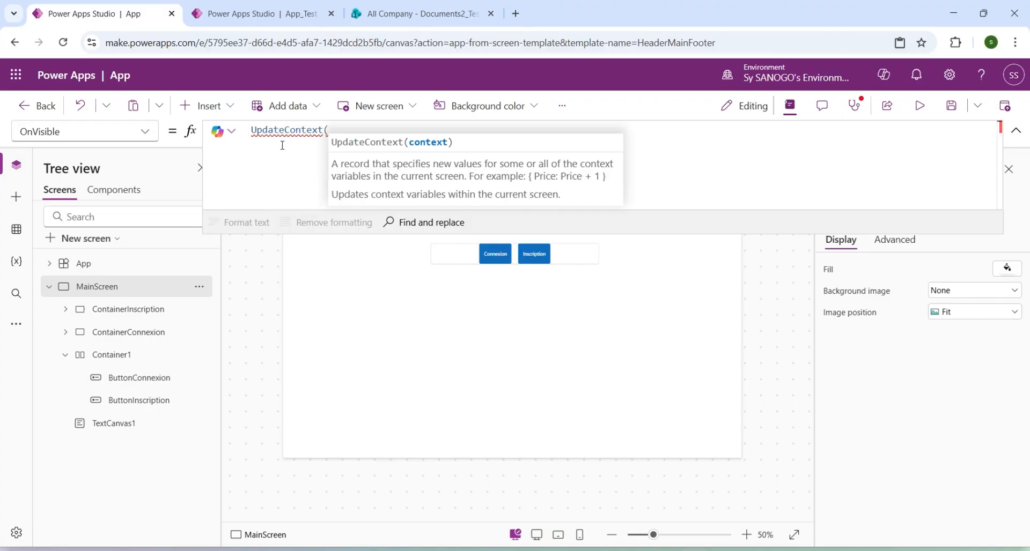
text({)
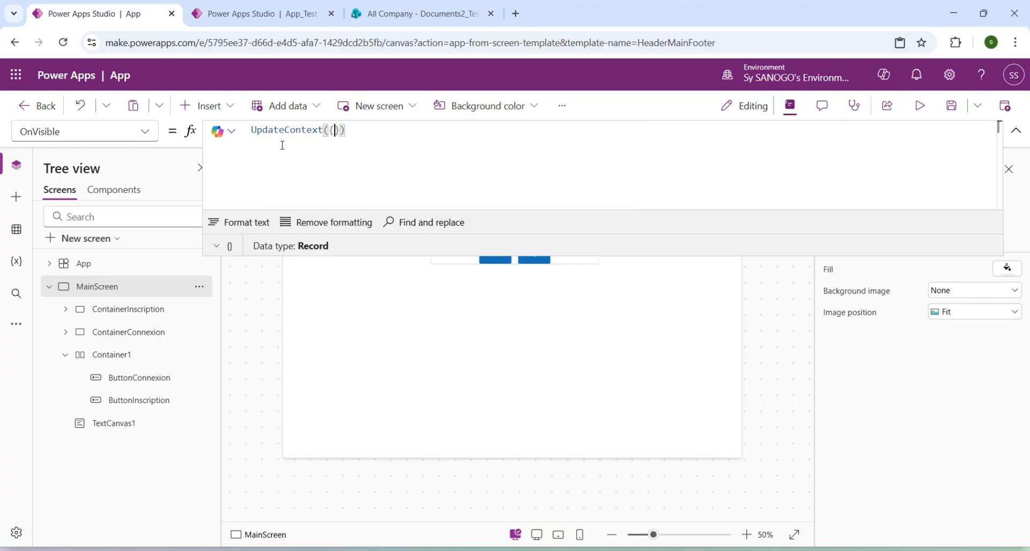
key(Return)
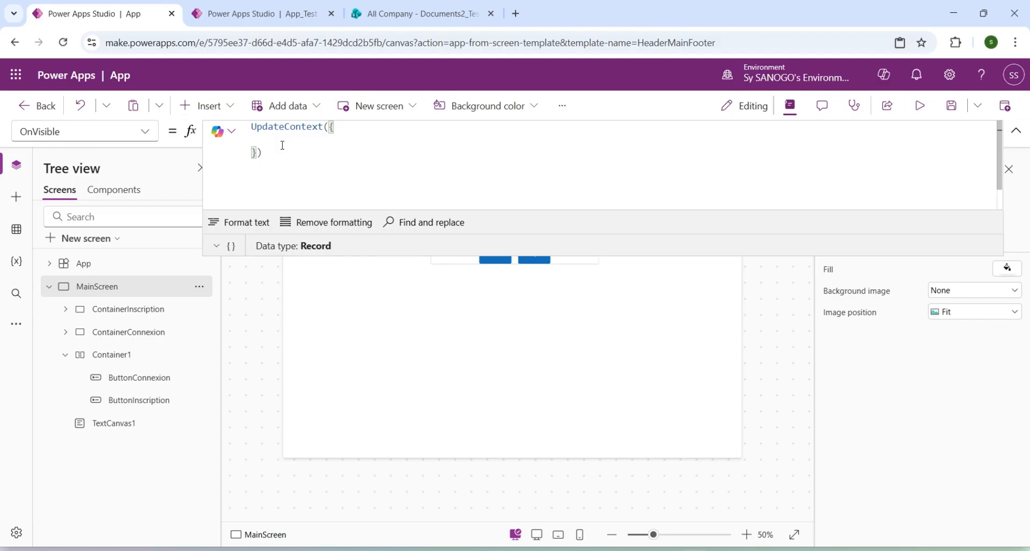
text(showInscription)
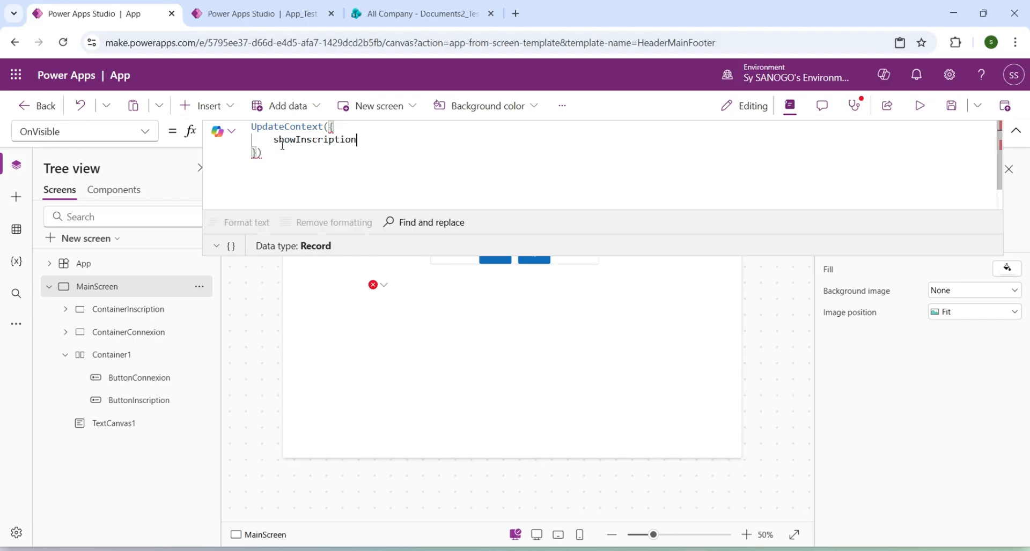
text(: false)
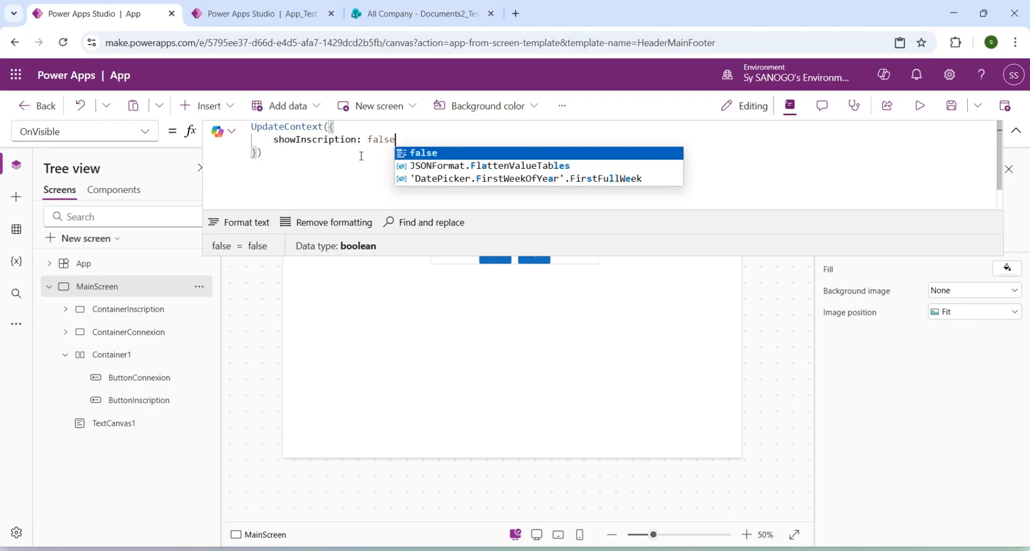
Add showConnexion: true, on a new line above showInscription in MainScreen's OnVisible record.
click(366, 131)
key(Return)
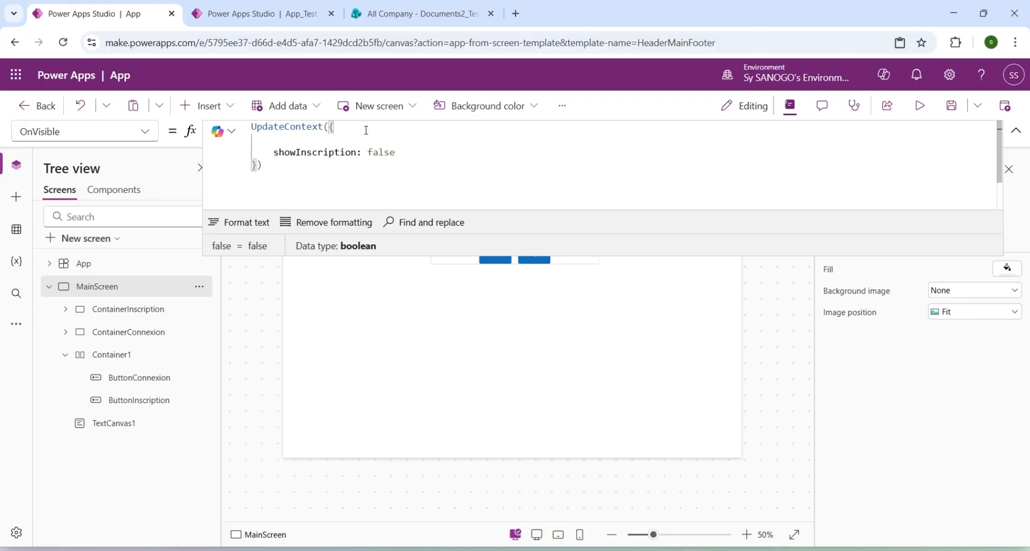
text(showConnexion:)
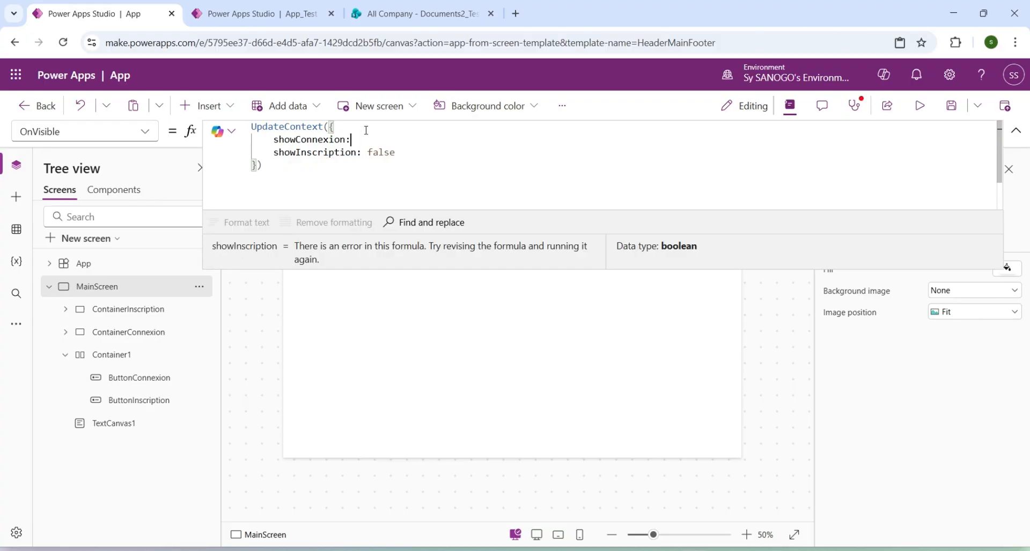
text( true)
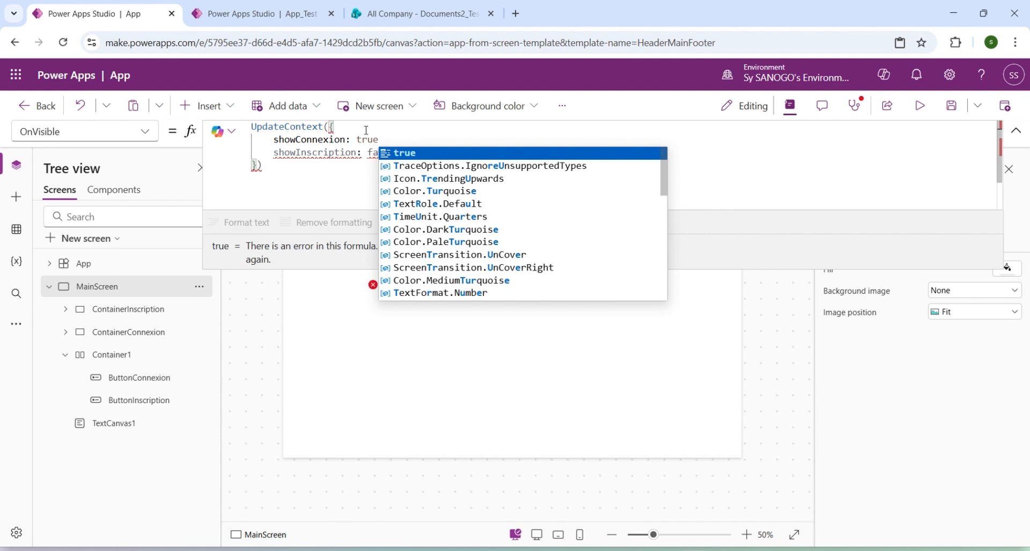
text(,)
click(348, 167)
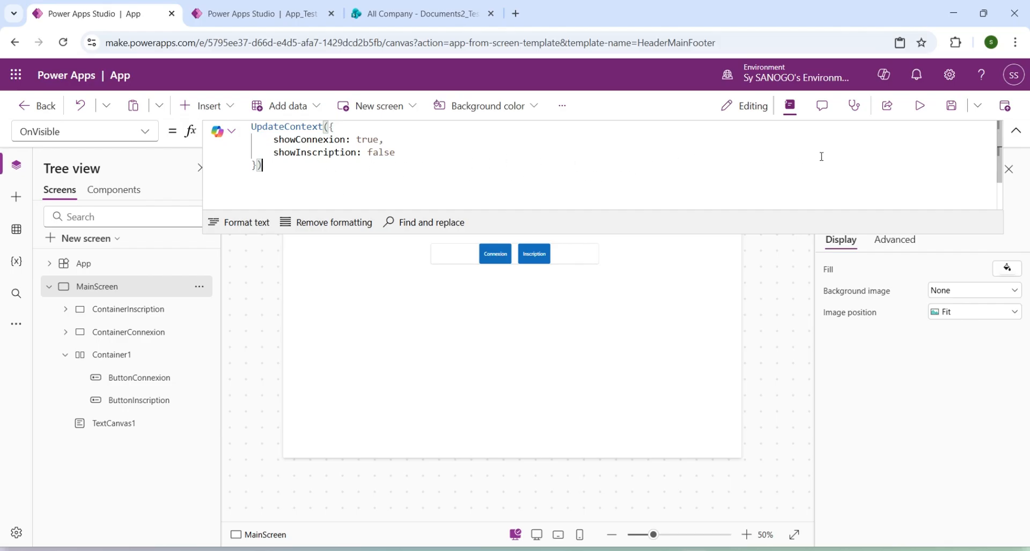
Preview the app and alternate between the Connexion and Inscription buttons to test switching between the two forms.
click(919, 115)
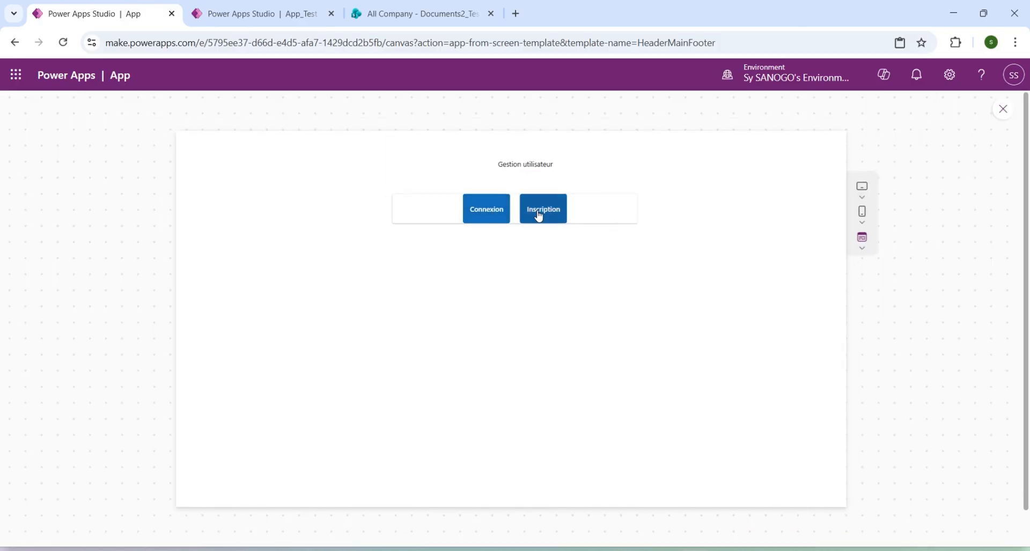
click(485, 215)
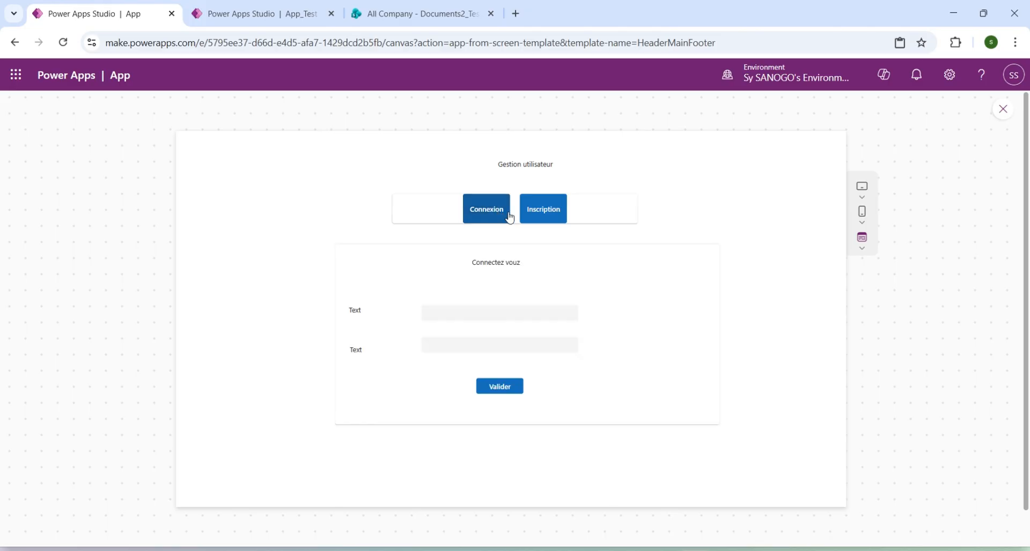
click(539, 220)
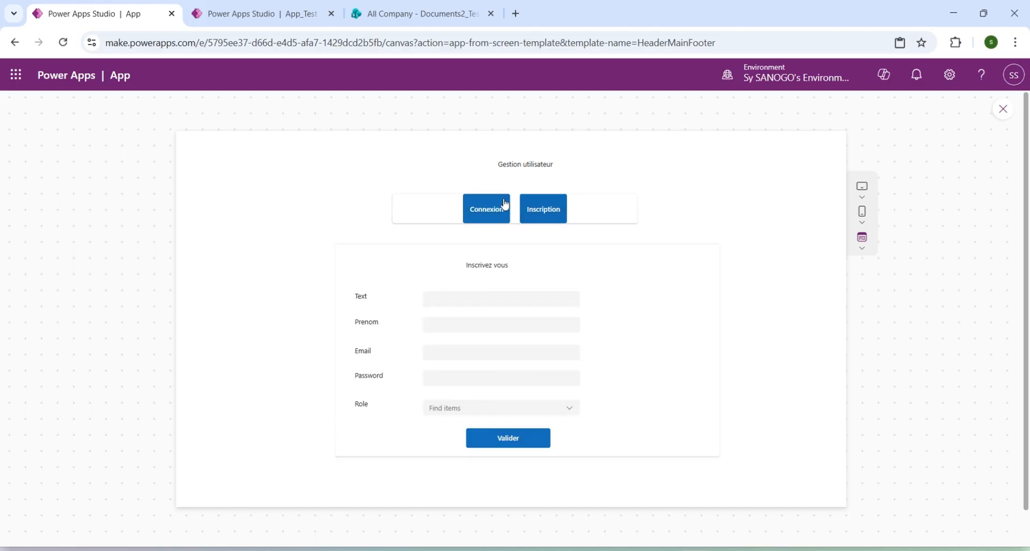
click(483, 208)
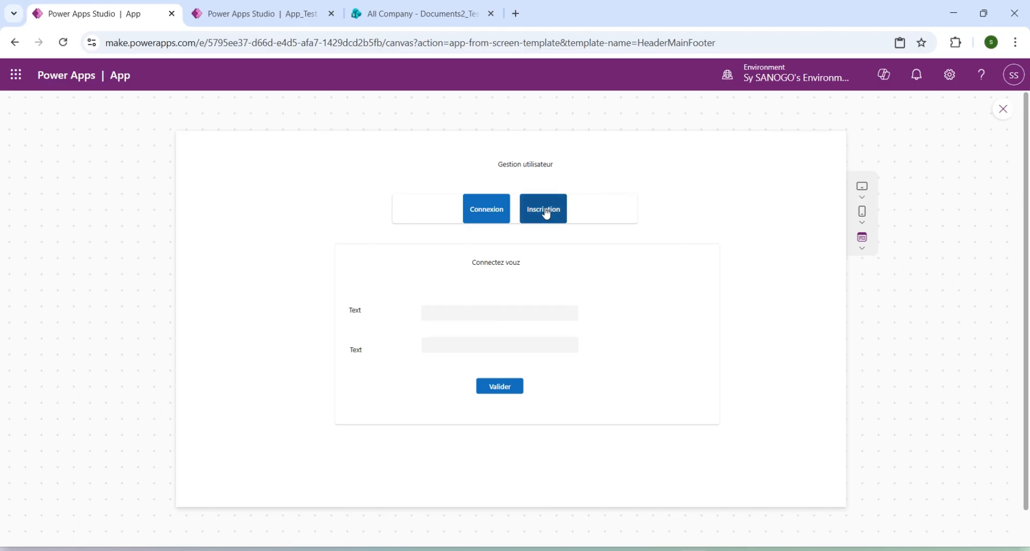
click(545, 213)
click(489, 212)
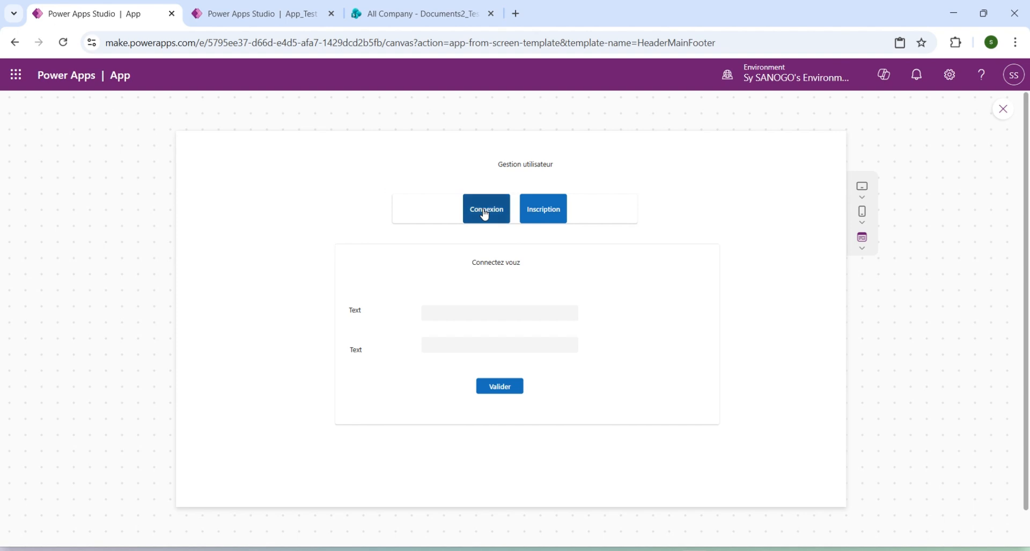
click(526, 213)
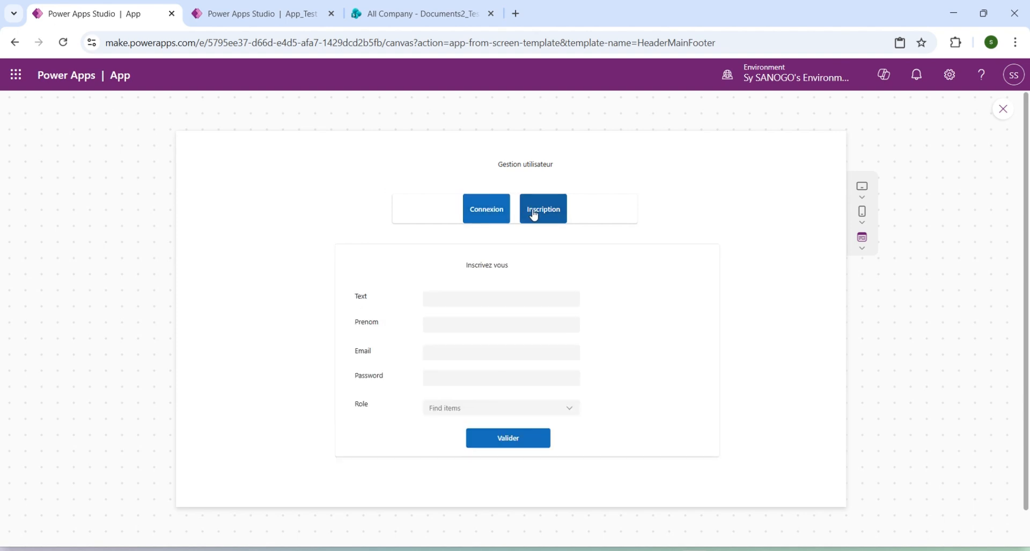
click(486, 213)
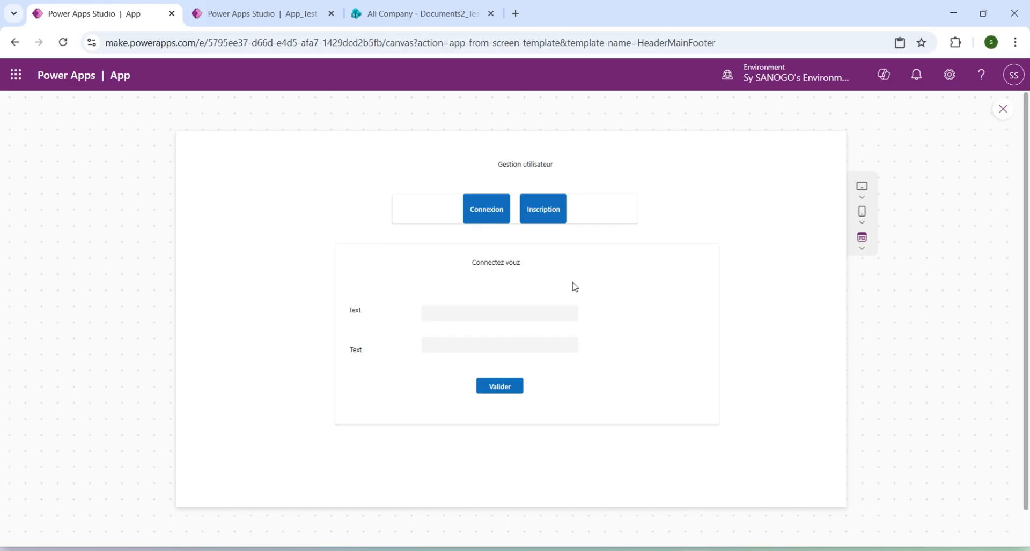
Exit the app preview and dismiss the testing tip so that it does not show again.
click(998, 119)
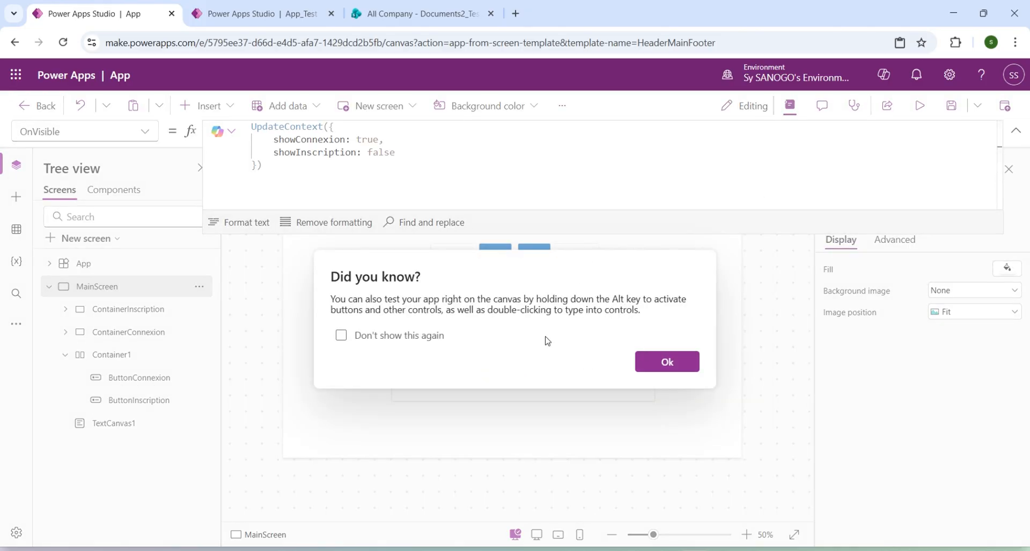
click(341, 335)
click(649, 366)
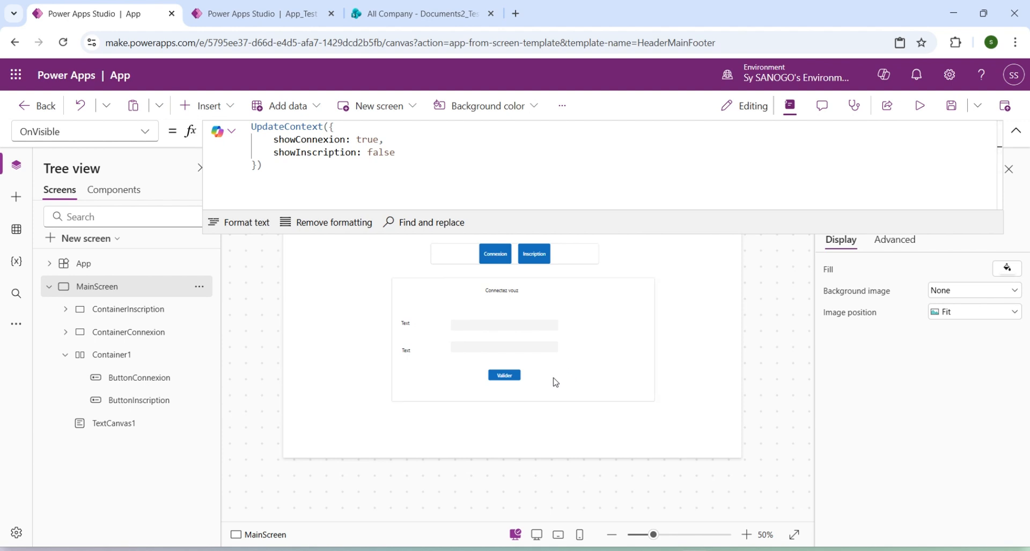
Test switching between the Connexion and Inscription forms directly on the editing canvas.
alt+click(534, 254)
alt+click(499, 259)
alt+click(534, 257)
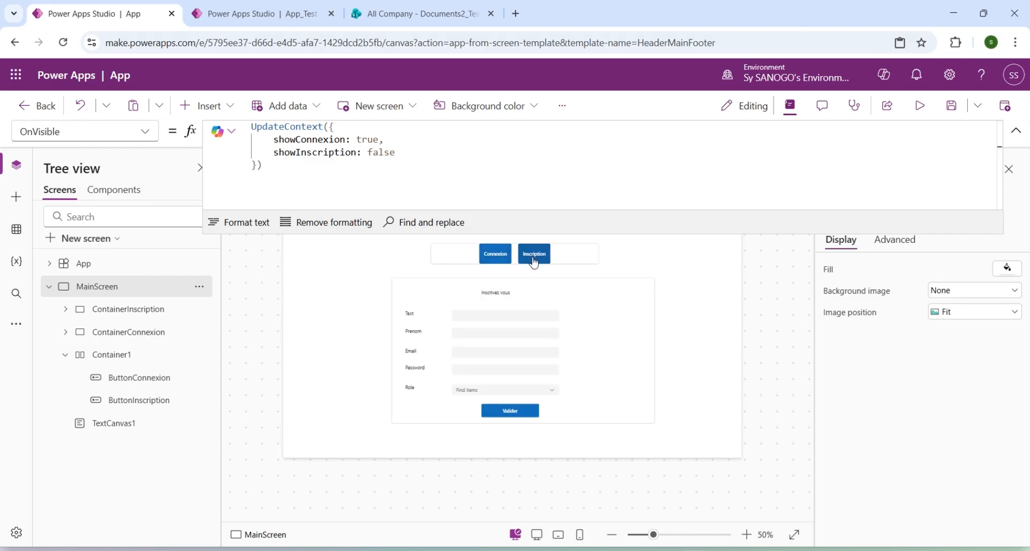
Show the Connexion form on the canvas and correct its title text to "Connectez vous".
click(508, 295)
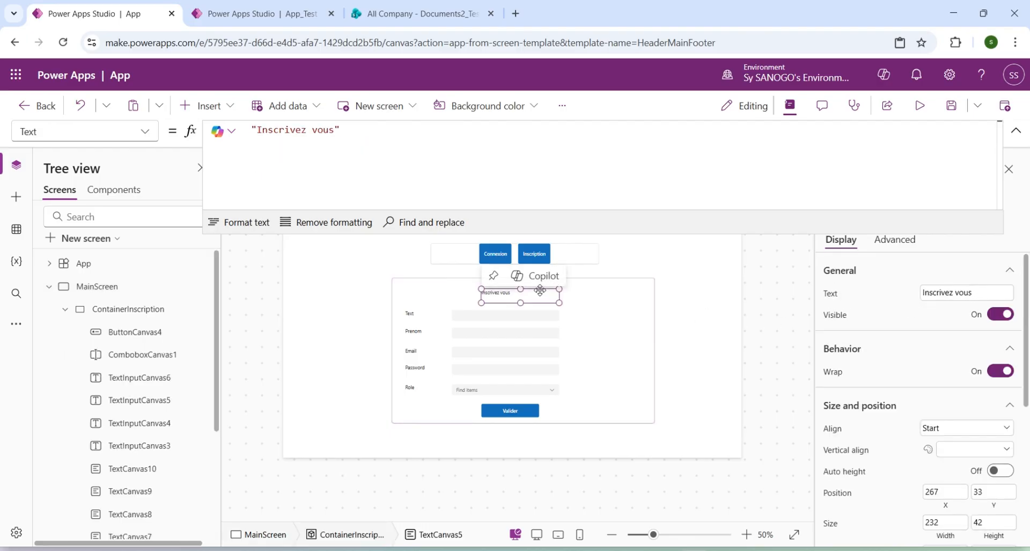
key(alt)
alt+click(499, 256)
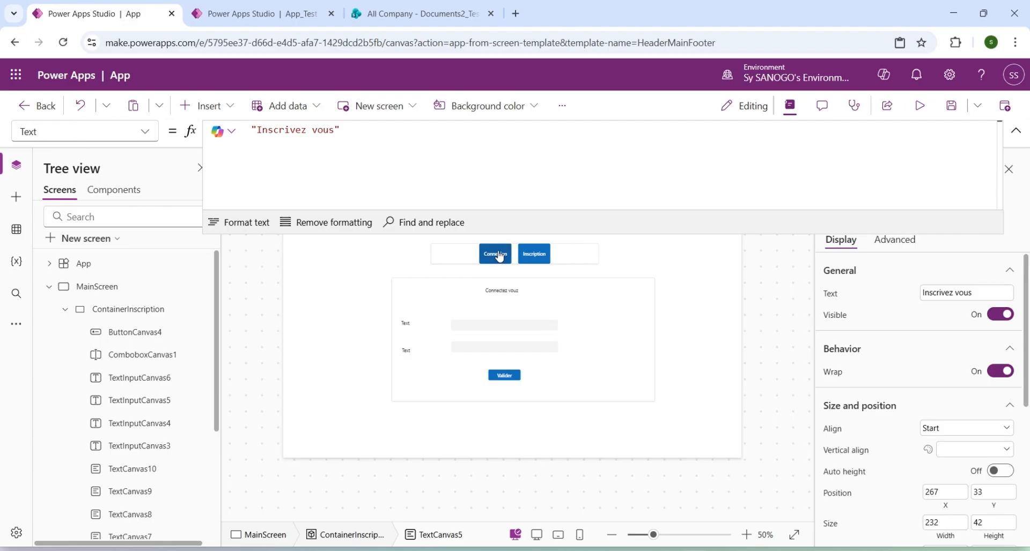
click(516, 297)
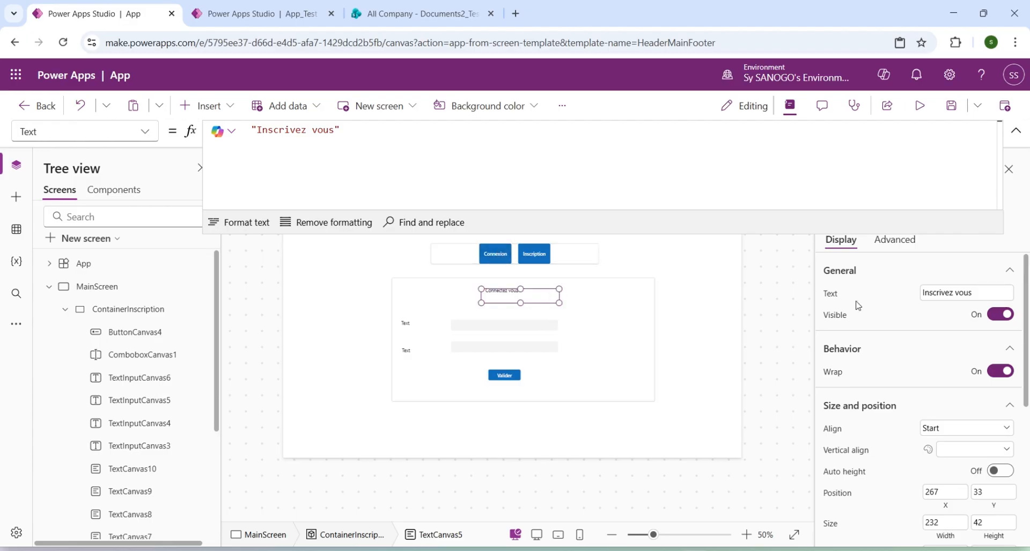
click(544, 298)
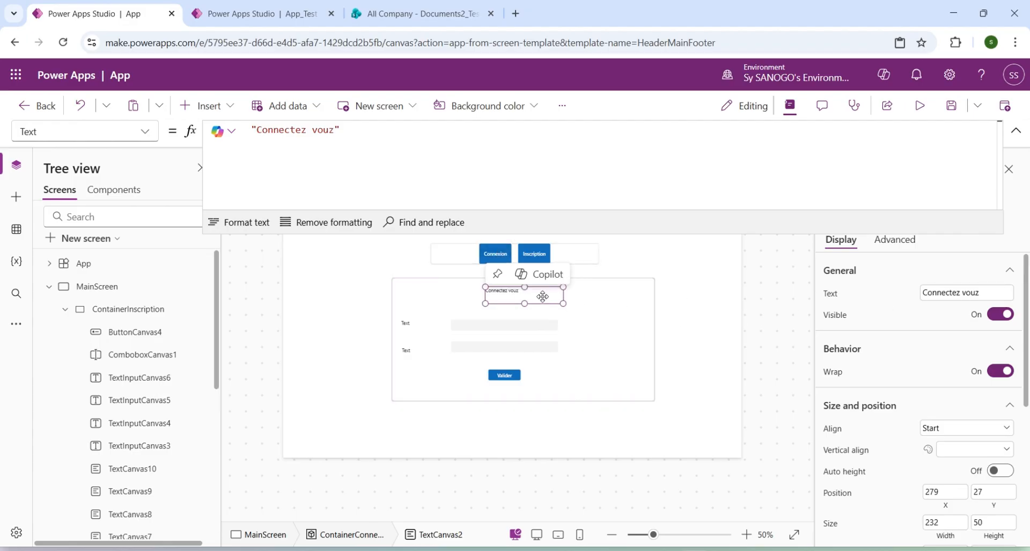
click(997, 293)
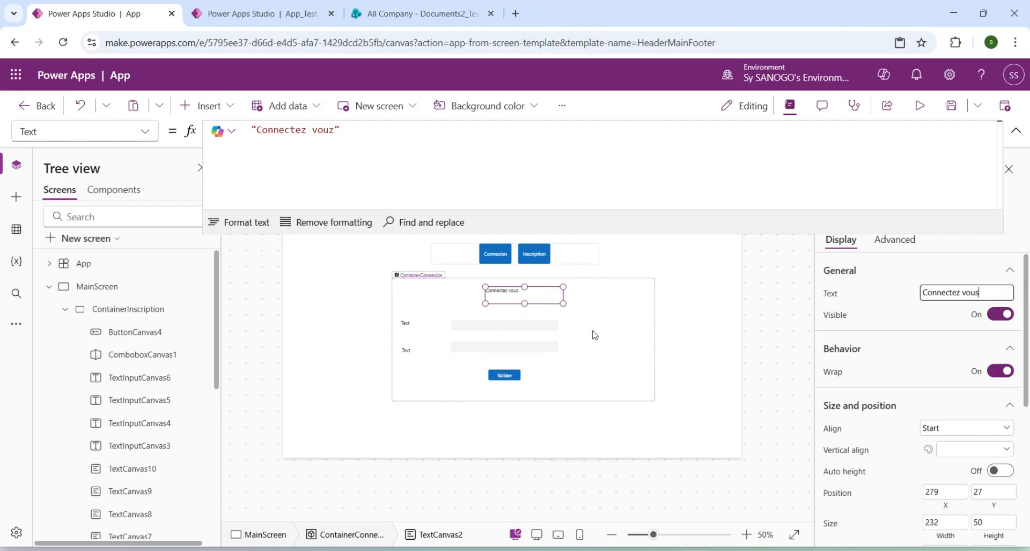
Try to set the text of the Connexion form's first field label to Email.
click(410, 325)
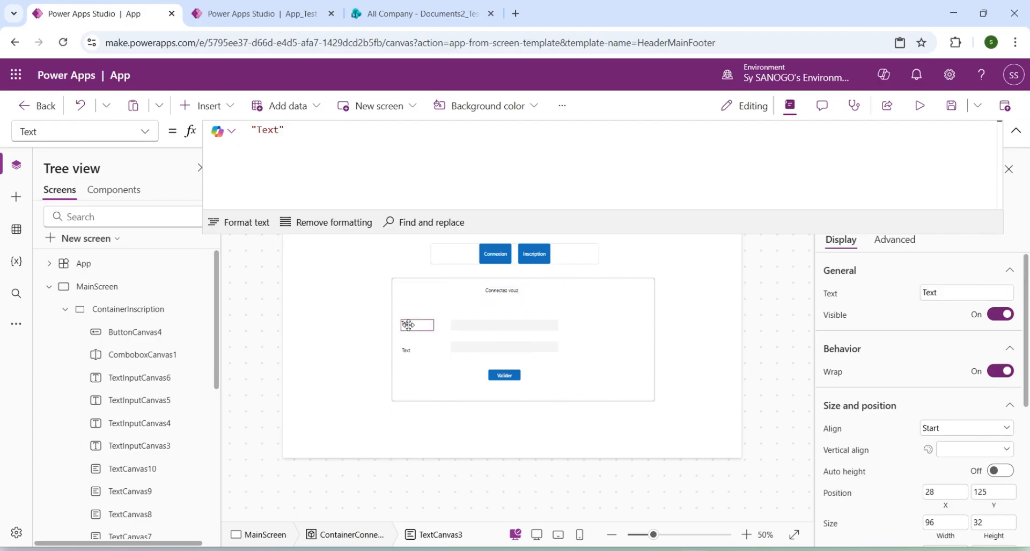
click(928, 293)
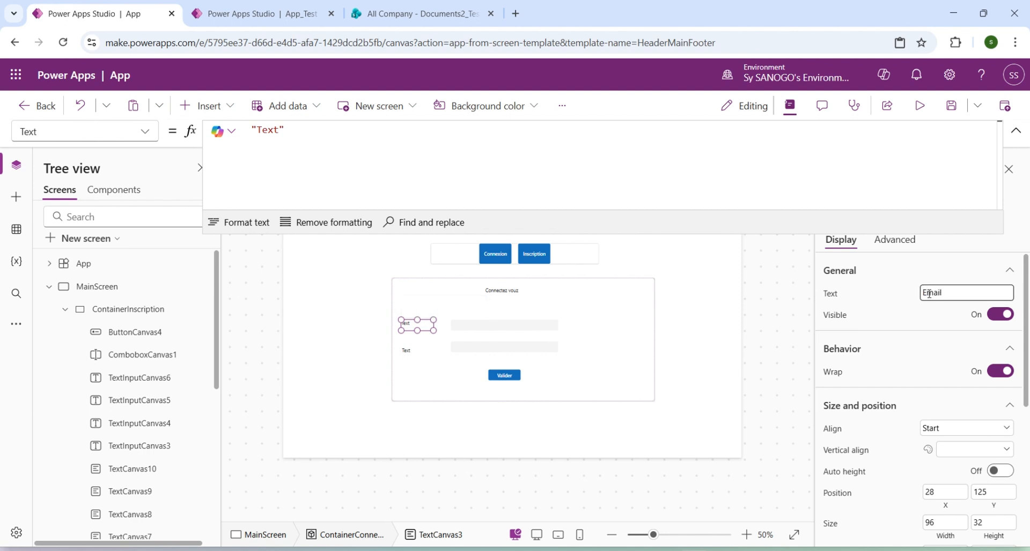
text(Email)
click(408, 352)
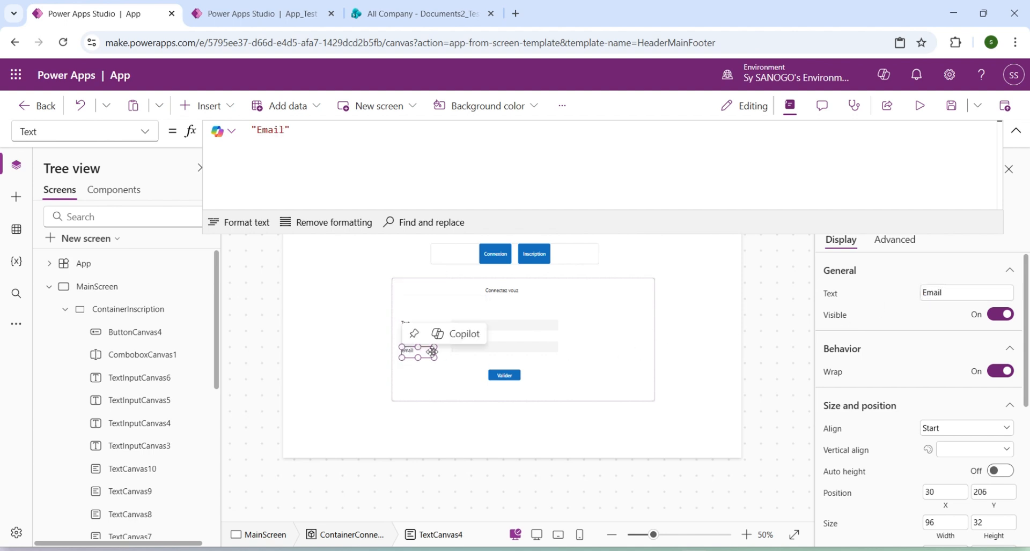
click(951, 295)
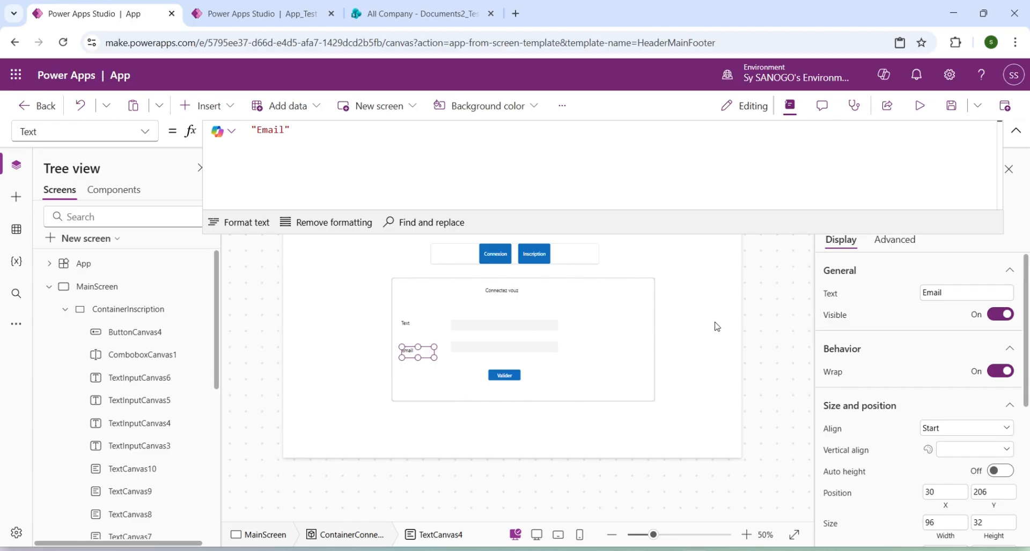
Set the text of the Connexion form's upper field label to Email.
click(406, 323)
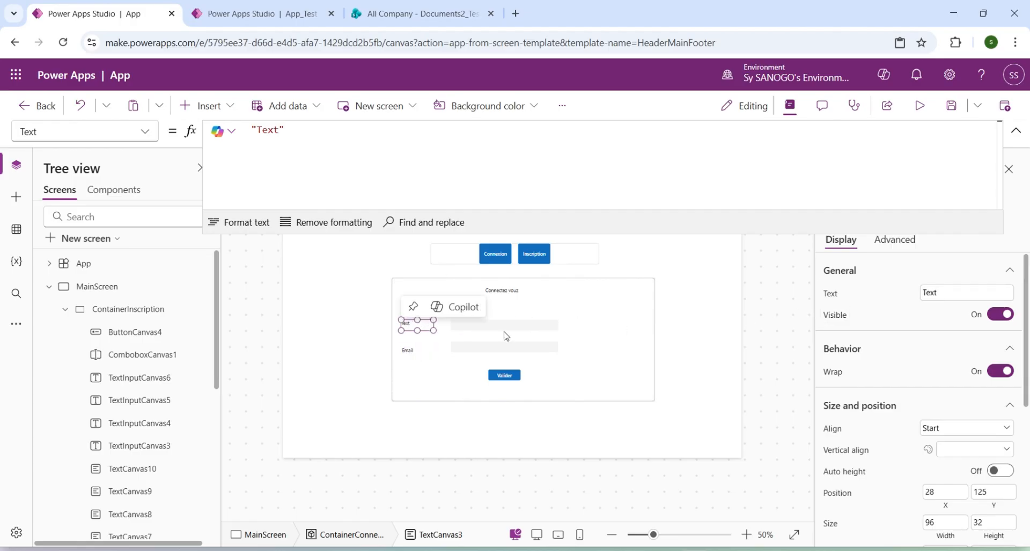
click(947, 299)
text(Email)
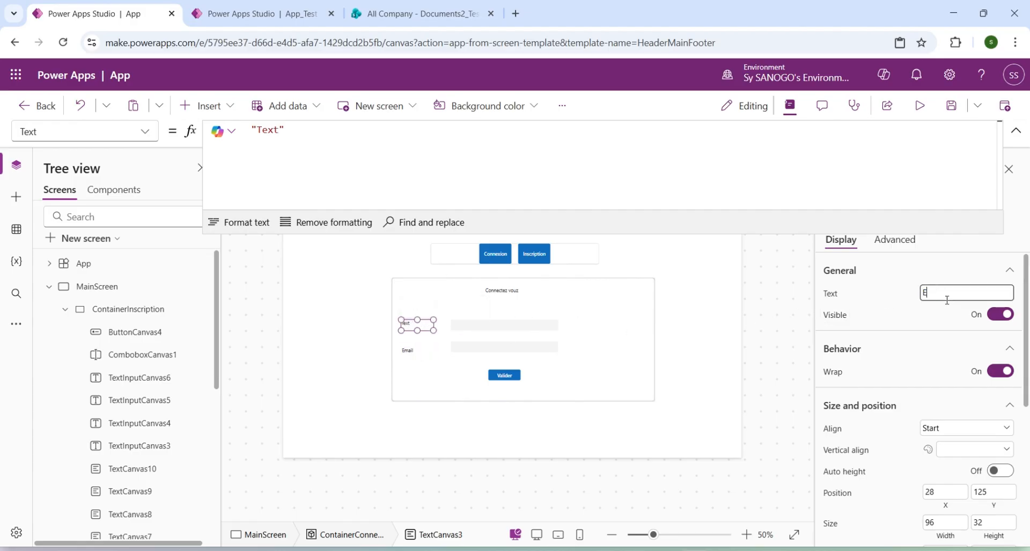
Set the text of the Connexion form's lower field label to Password and switch the canvas to the Inscription form.
click(409, 351)
click(960, 293)
text(Password)
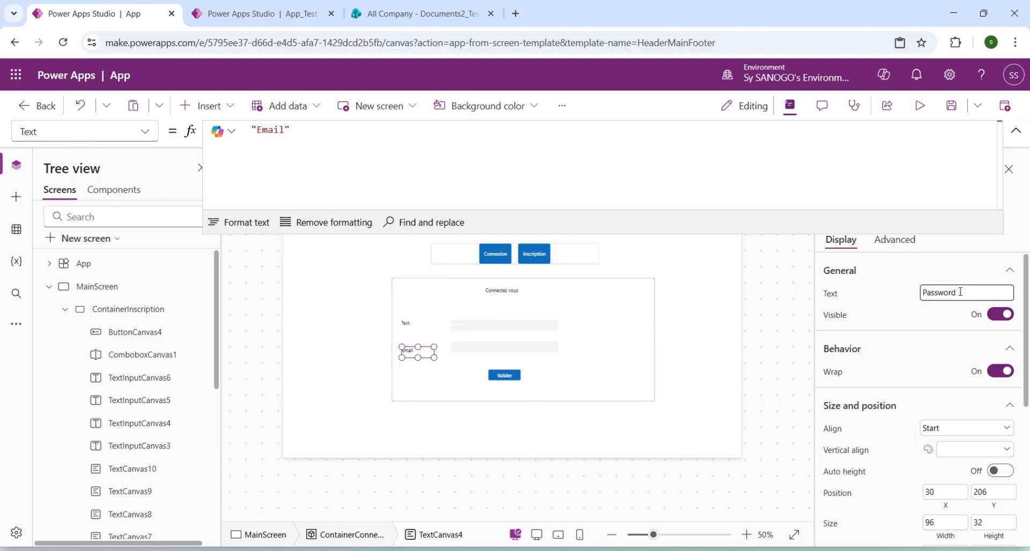
key(alt)
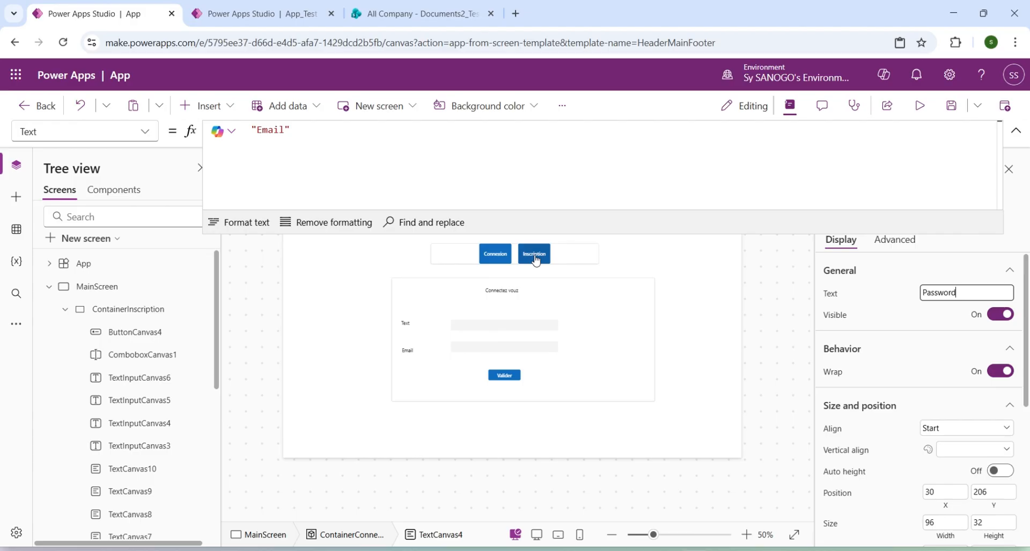
alt+click(534, 260)
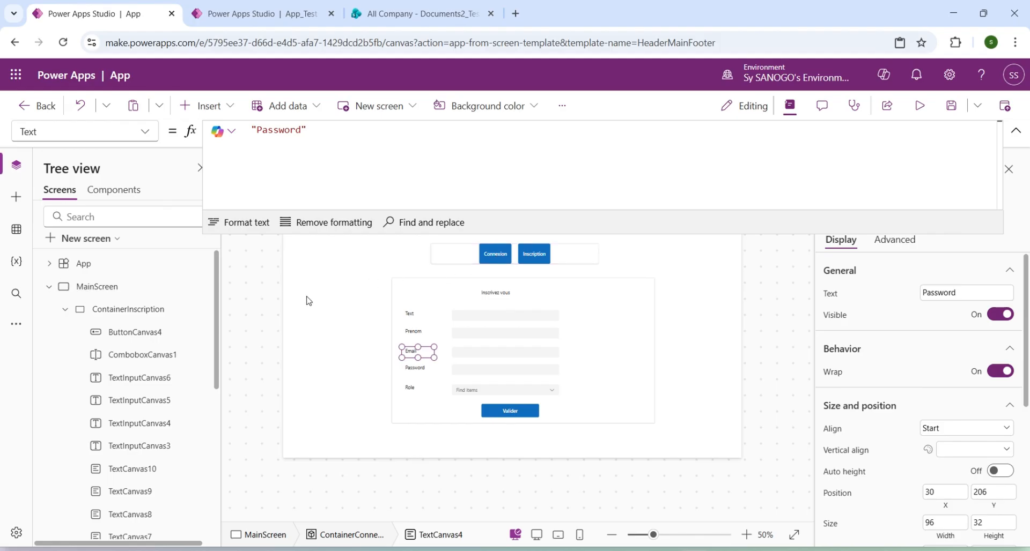
Review the context variables in MainScreen's OnVisible formula and in the Visible formulas of ContainerConnexion and ContainerInscription.
click(99, 290)
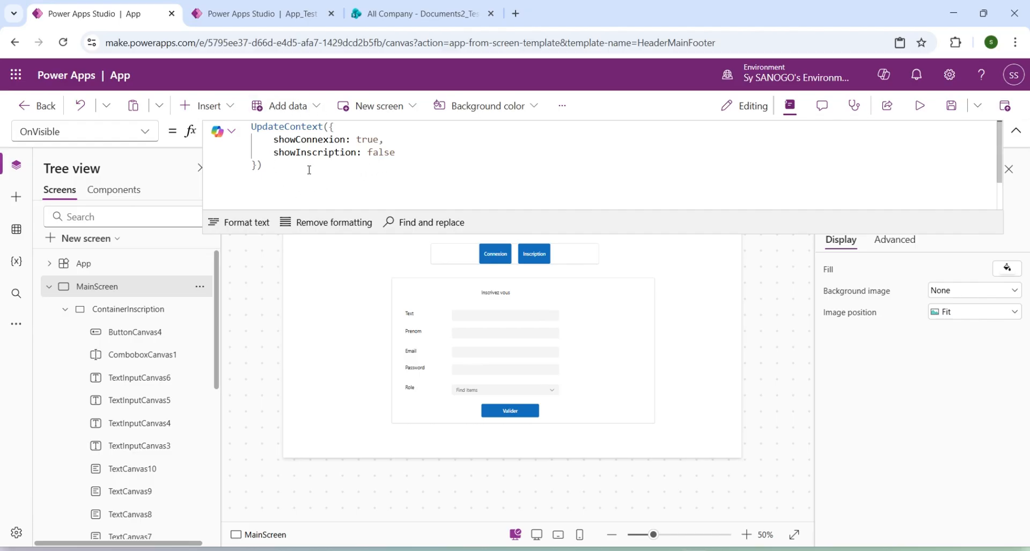
double_click(291, 139)
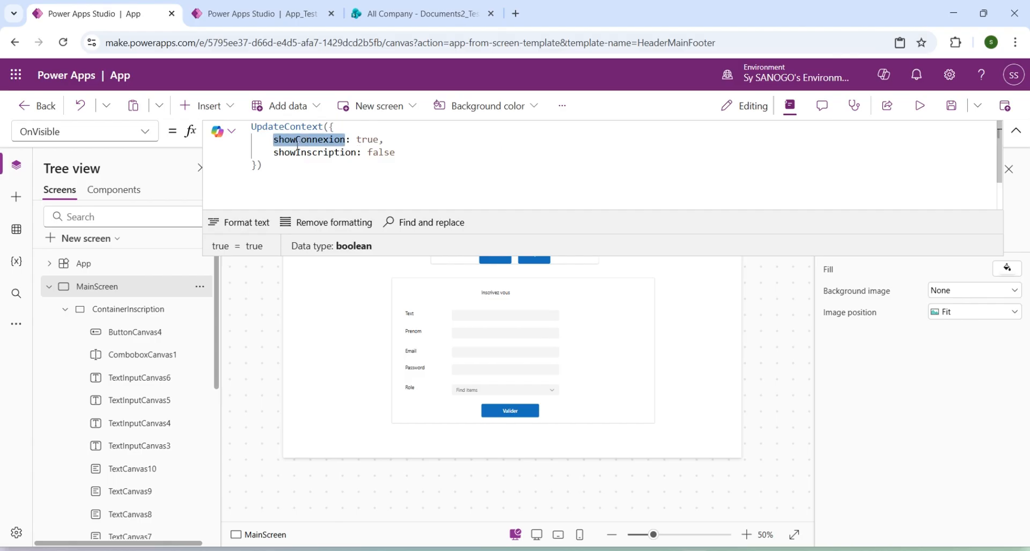
click(65, 309)
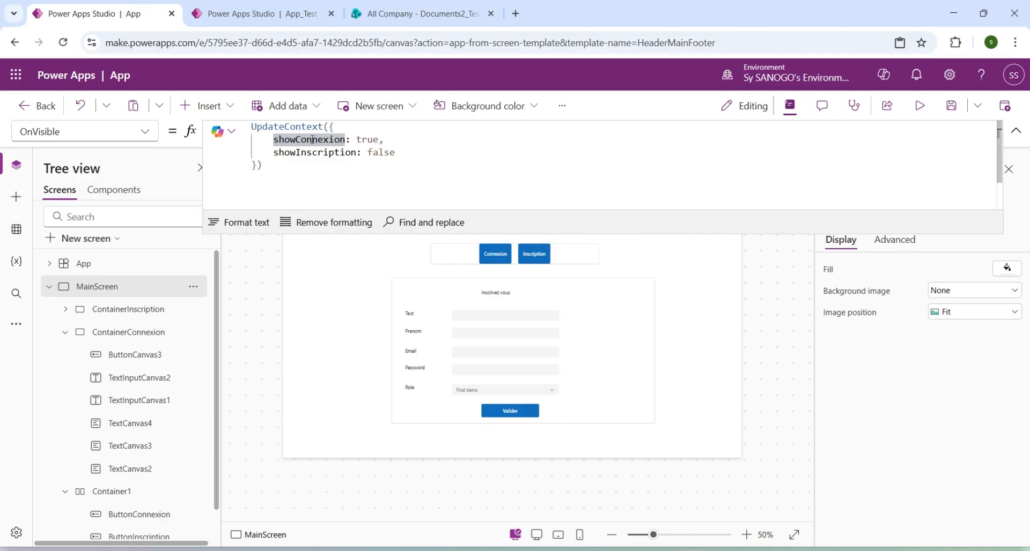
click(143, 333)
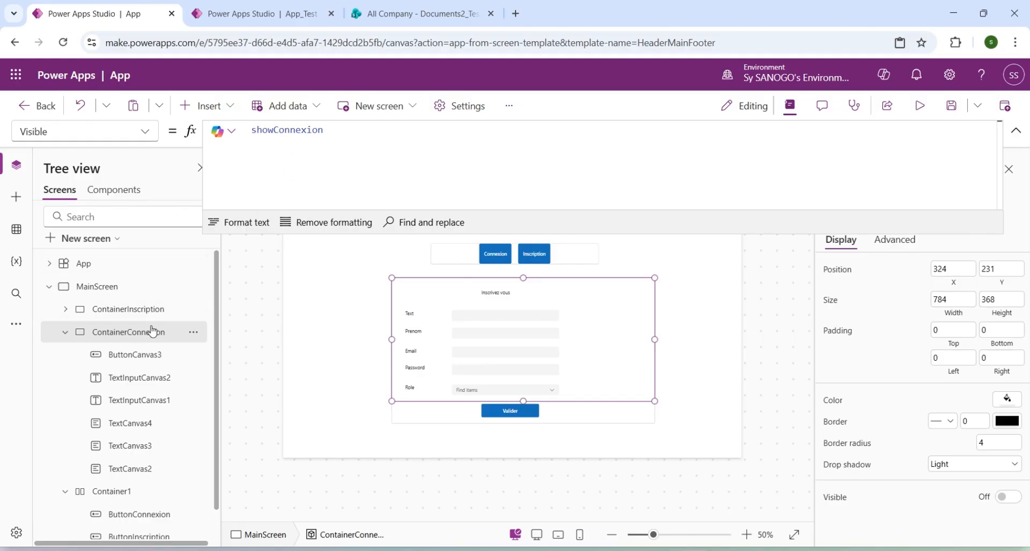
double_click(287, 132)
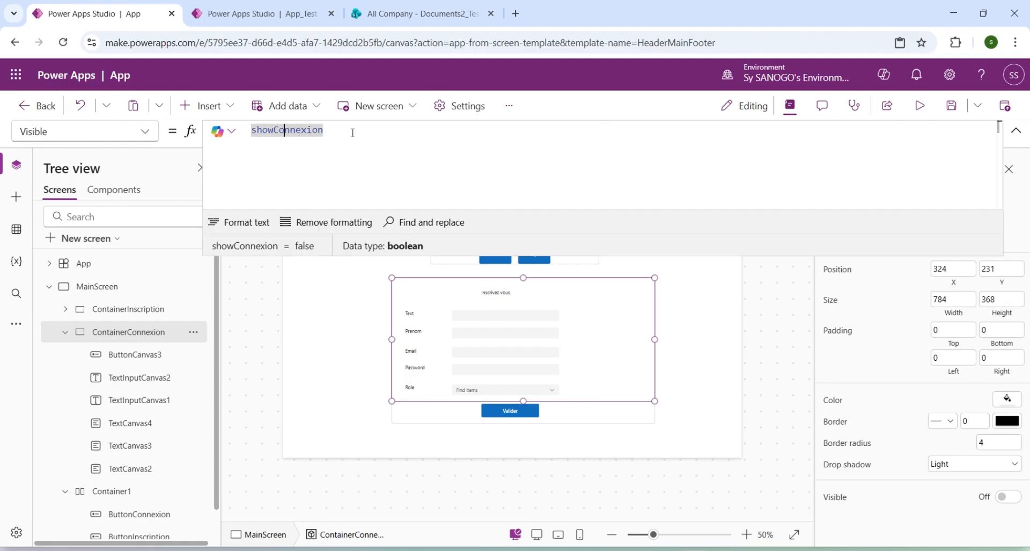
click(133, 315)
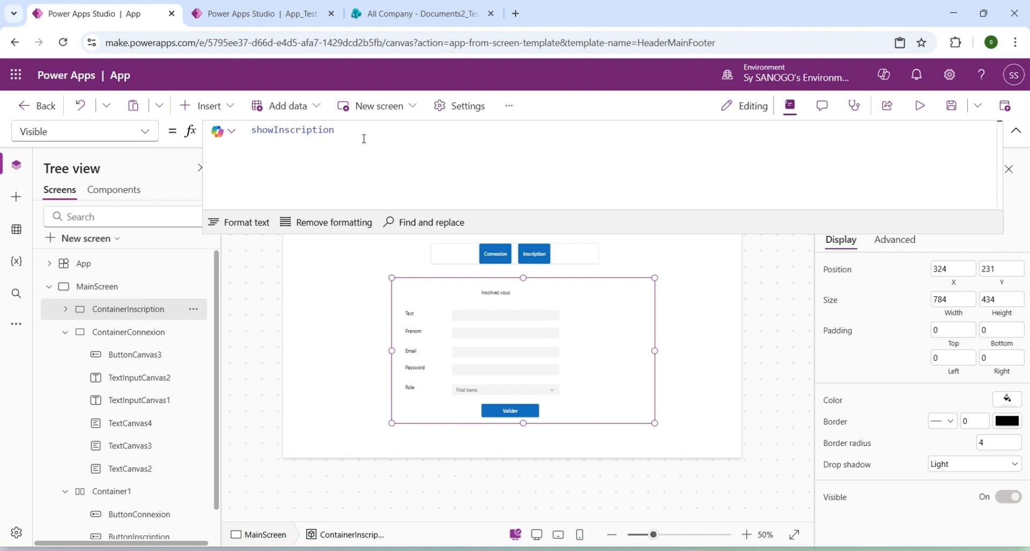
double_click(278, 130)
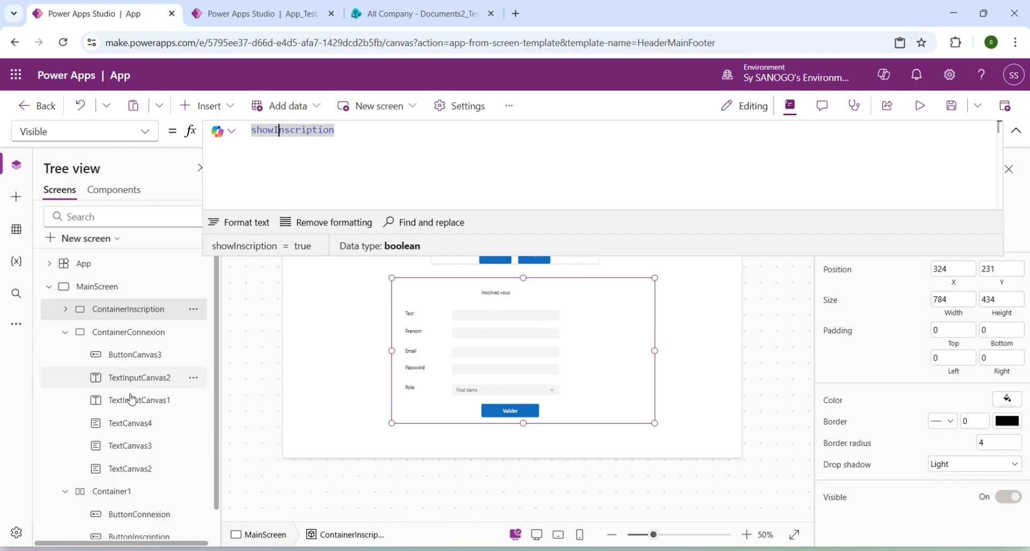
click(65, 337)
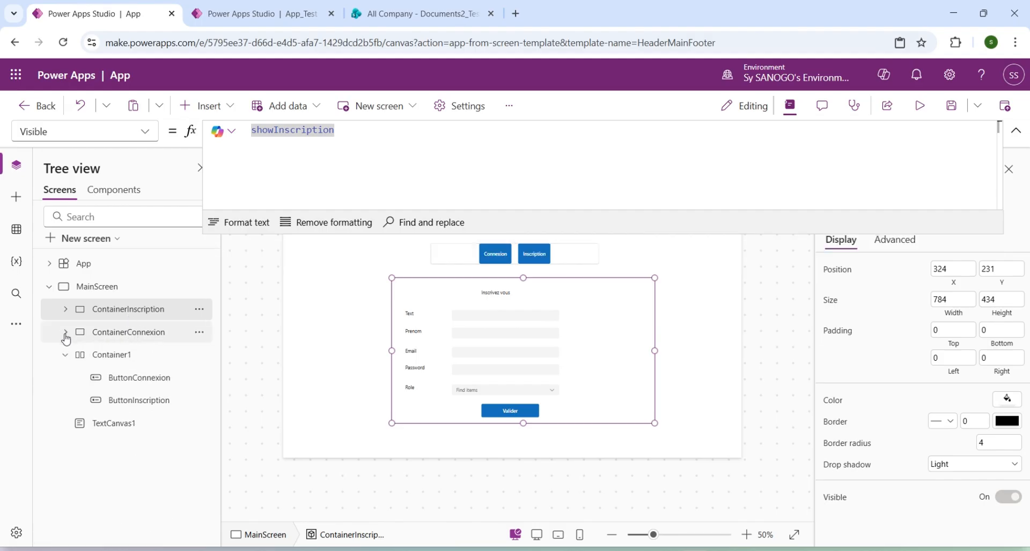
click(126, 337)
click(164, 315)
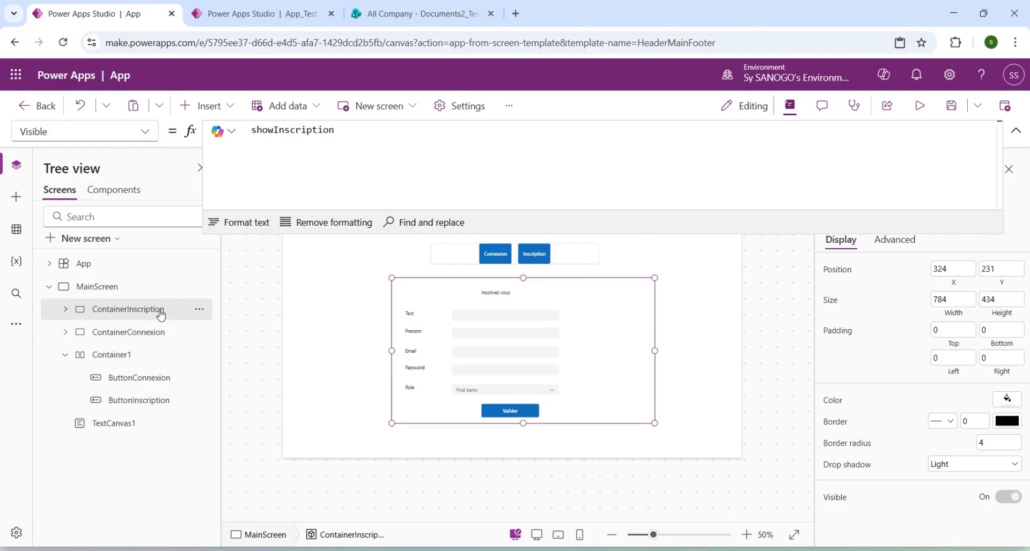
Inspect the Items property of the Role combo box in the Inscription form, then reselect ContainerInscription.
click(66, 355)
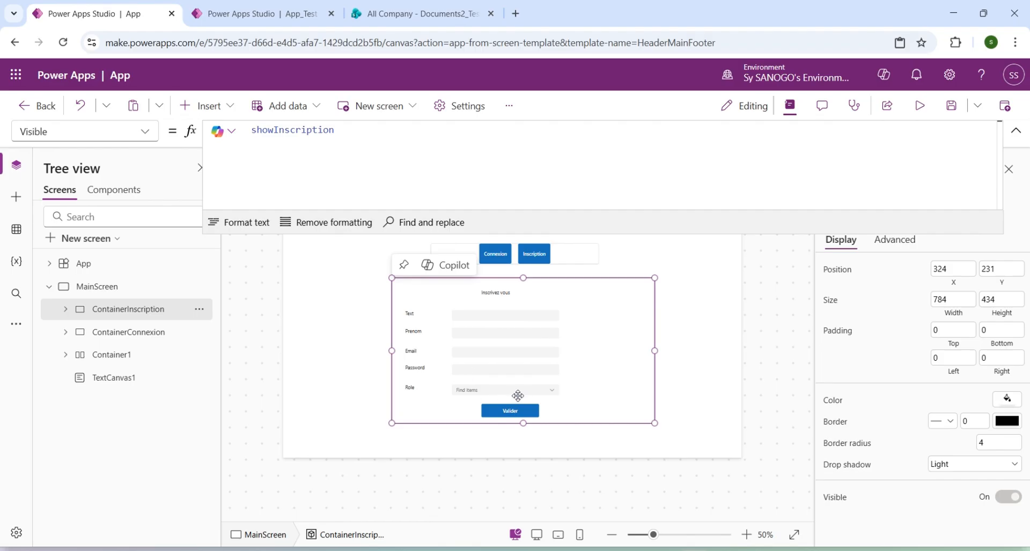
click(467, 387)
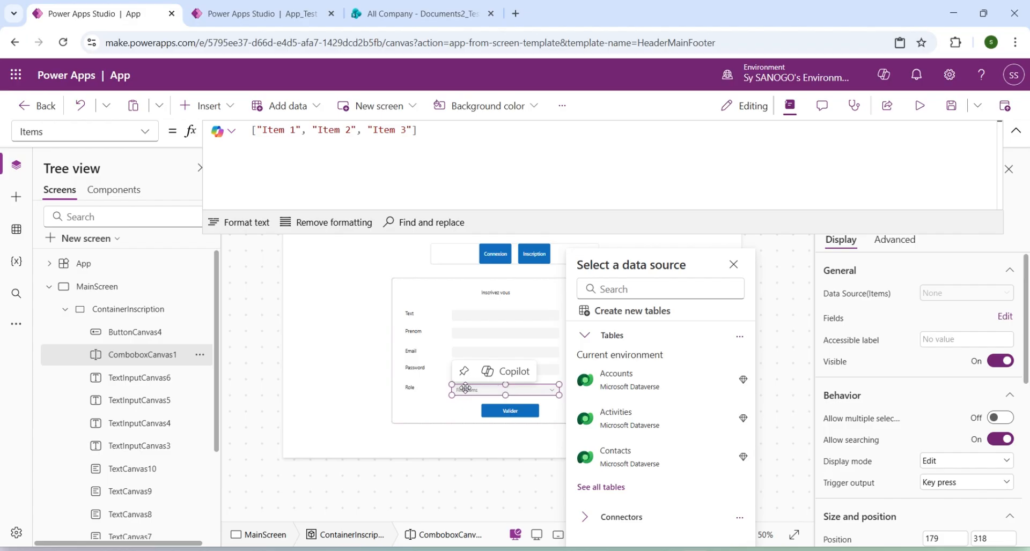
click(433, 298)
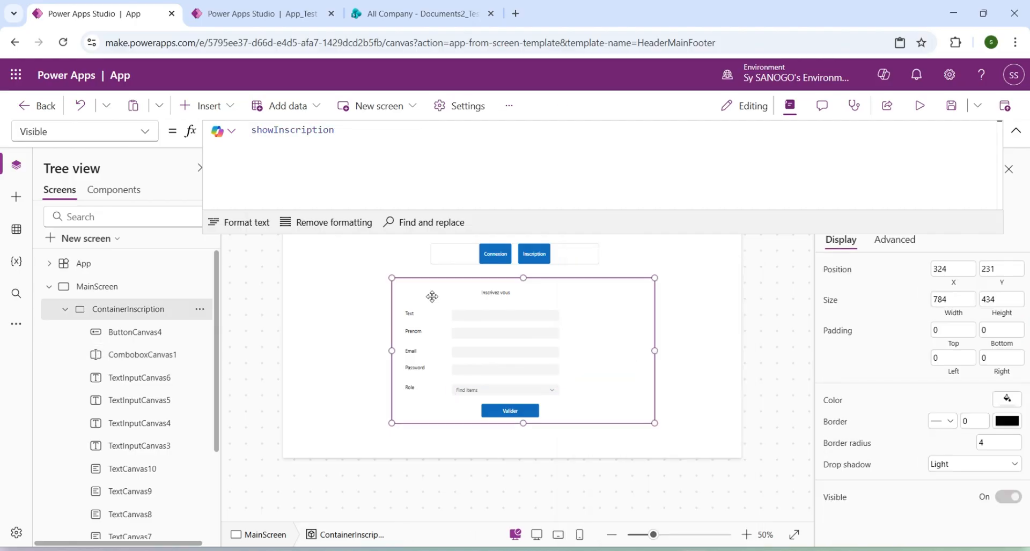